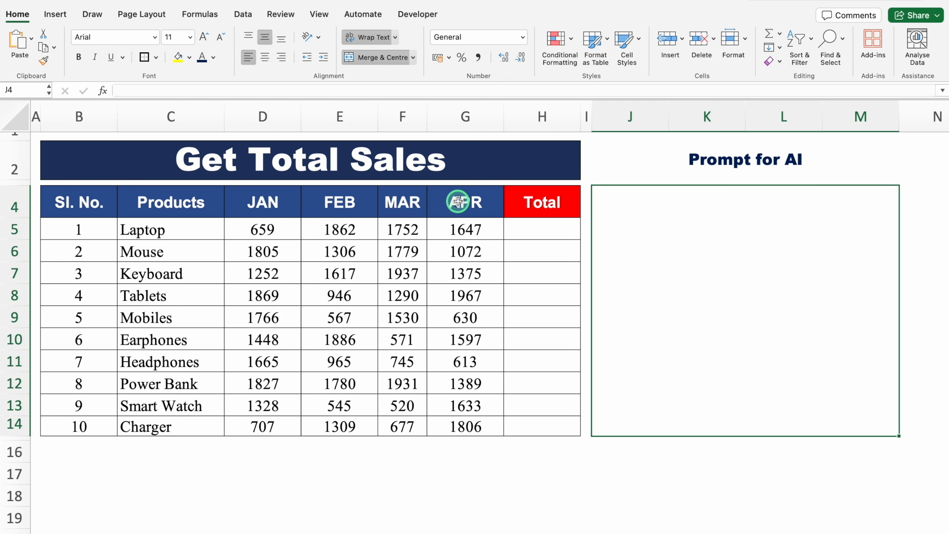
Step: Write "I want my total sales from Jan to Apr" and, on a new line, "Sales of Jan are starting from D5" in the AI prompt box
{"action": "double_click", "coordinate": [662, 214]}
{"action": "type", "text": "I want my to"}
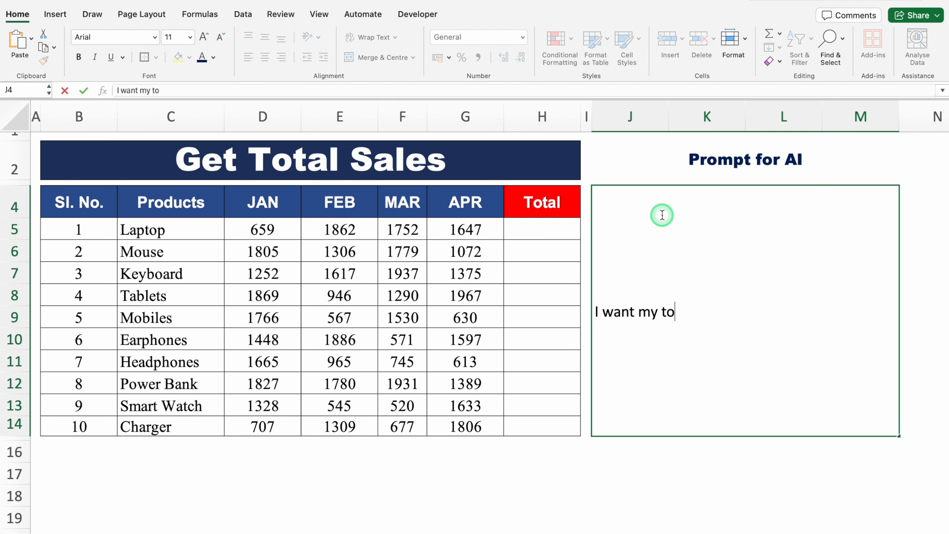
{"action": "type", "text": "tal sales from Jan to Apr"}
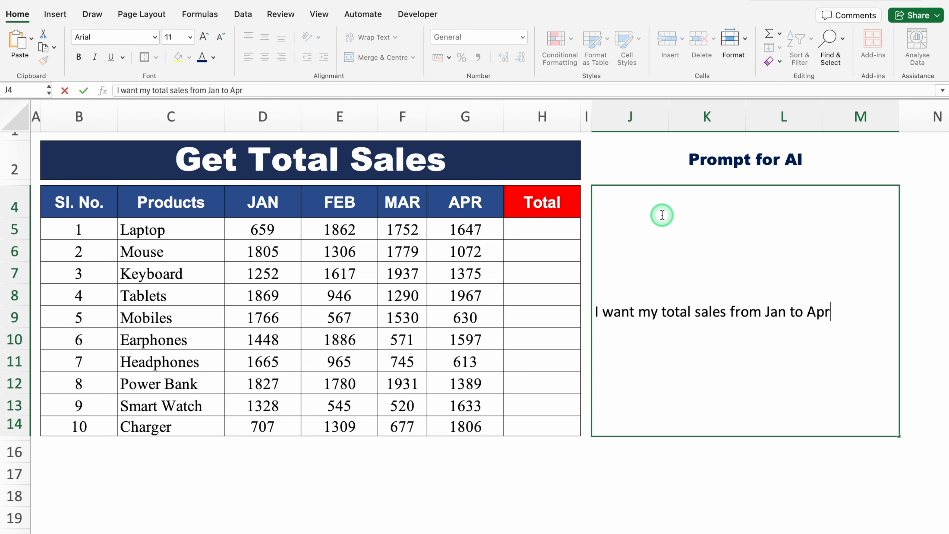
{"action": "key", "text": "alt+Return"}
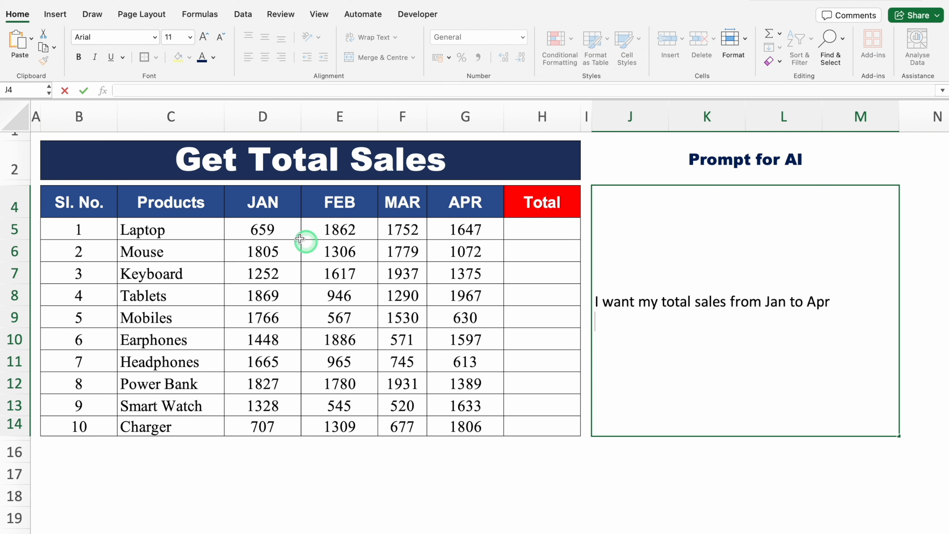
{"action": "type", "text": "S"}
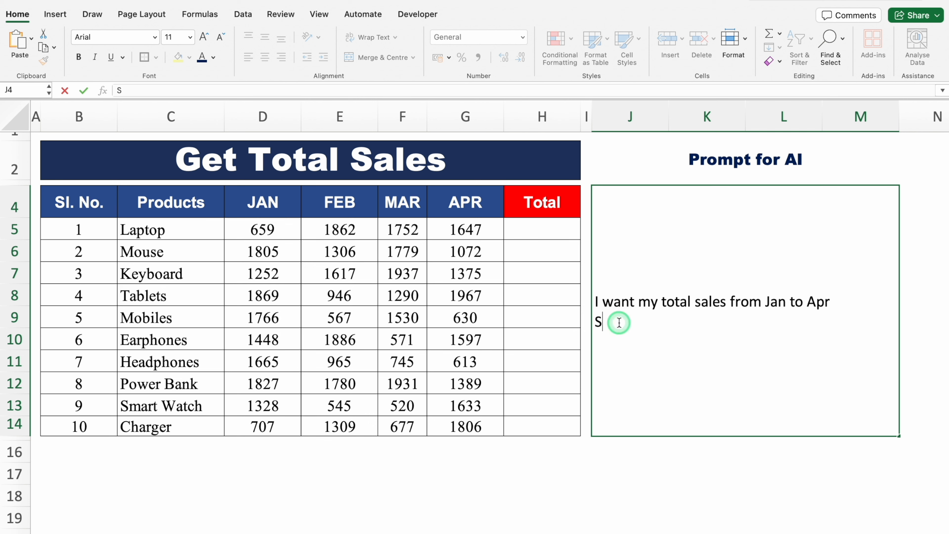
{"action": "type", "text": "ales of Jan are "}
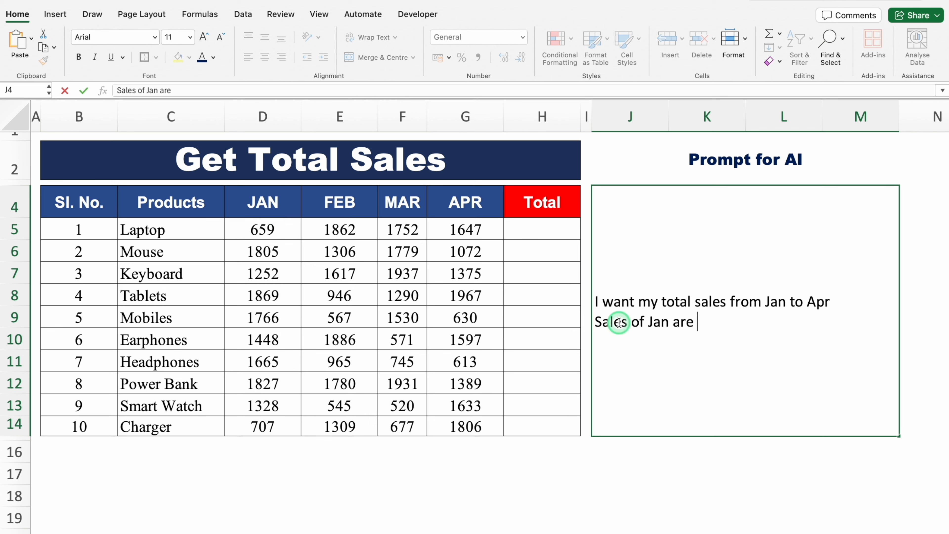
{"action": "type", "text": "starting from D5"}
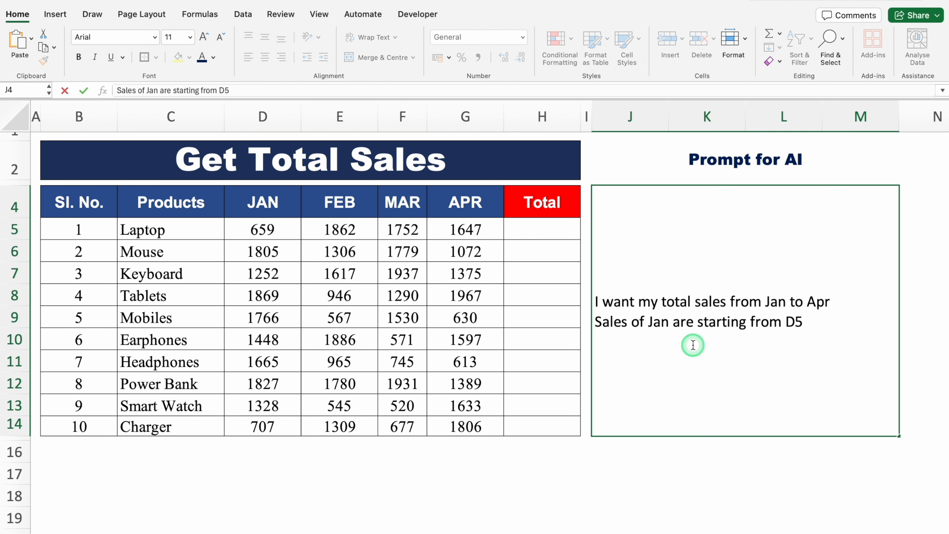
Step: Add the line "Sales of Apr are starting from G5" to the prompt and commit the entry
{"action": "key", "text": "alt+Return"}
{"action": "type", "text": "Sales "}
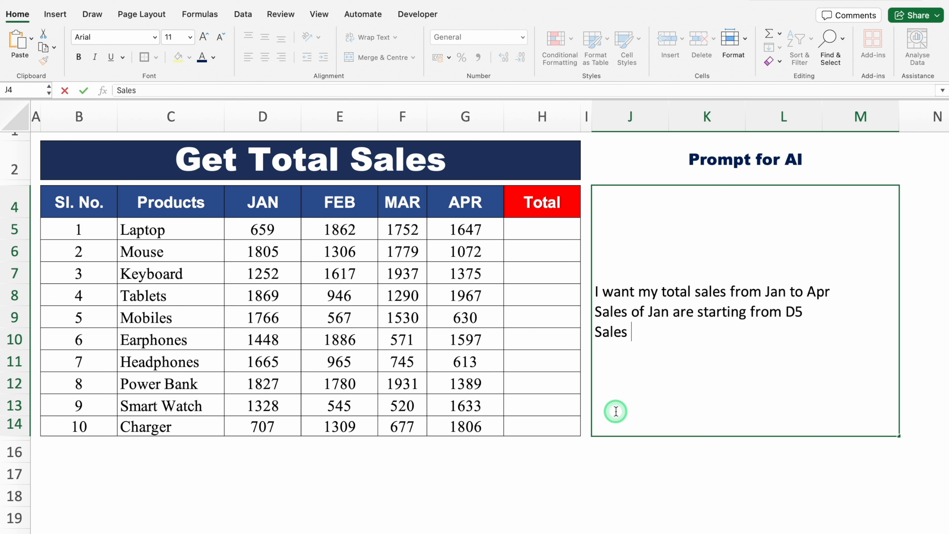
{"action": "type", "text": "of Apr are star"}
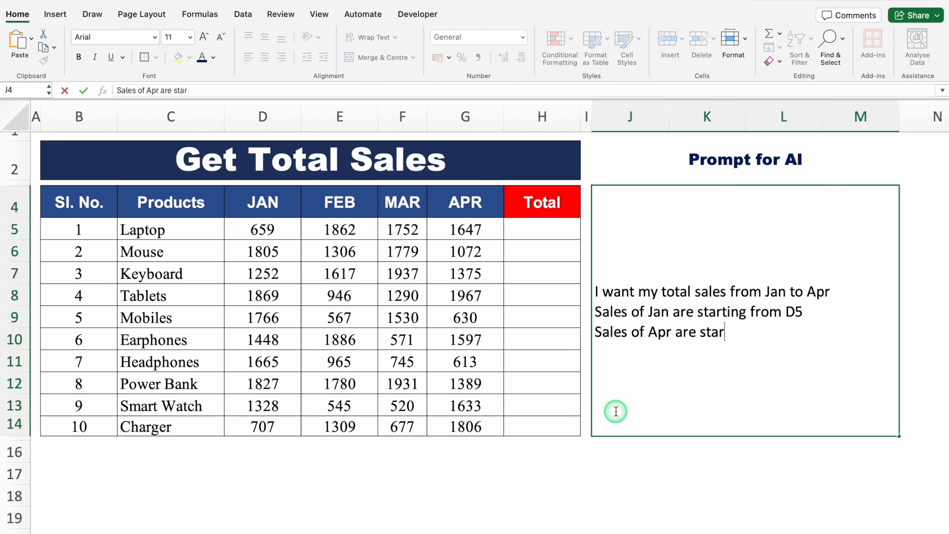
{"action": "type", "text": "ting from G5"}
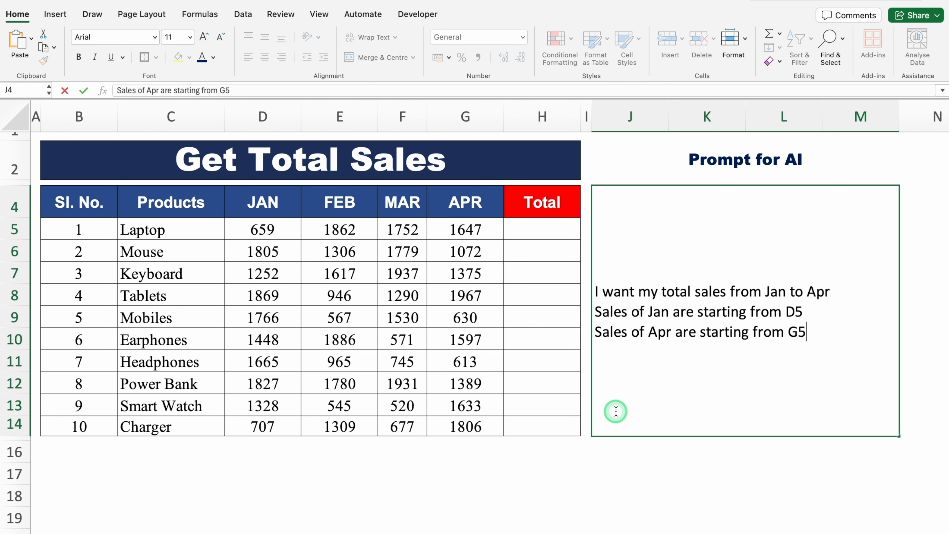
{"action": "key", "text": "alt+Return"}
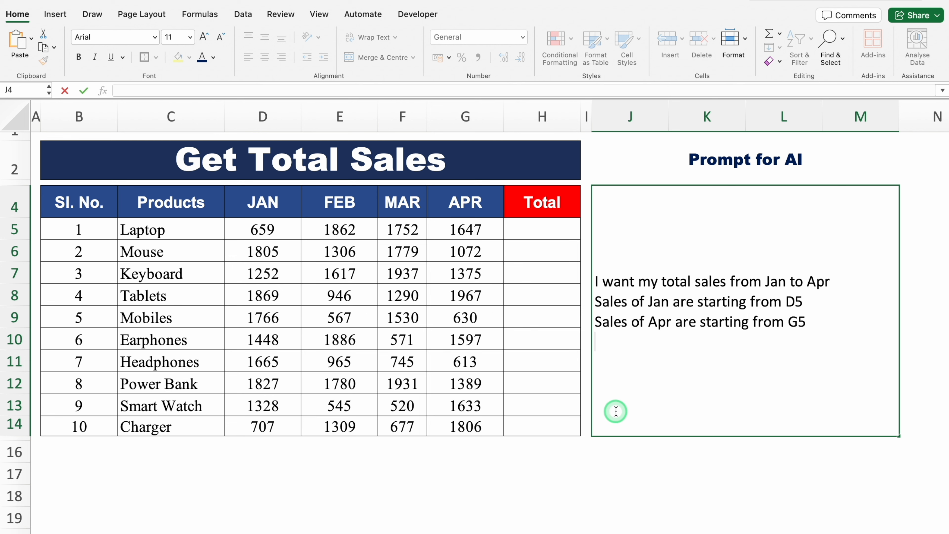
{"action": "left_click", "coordinate": [556, 232]}
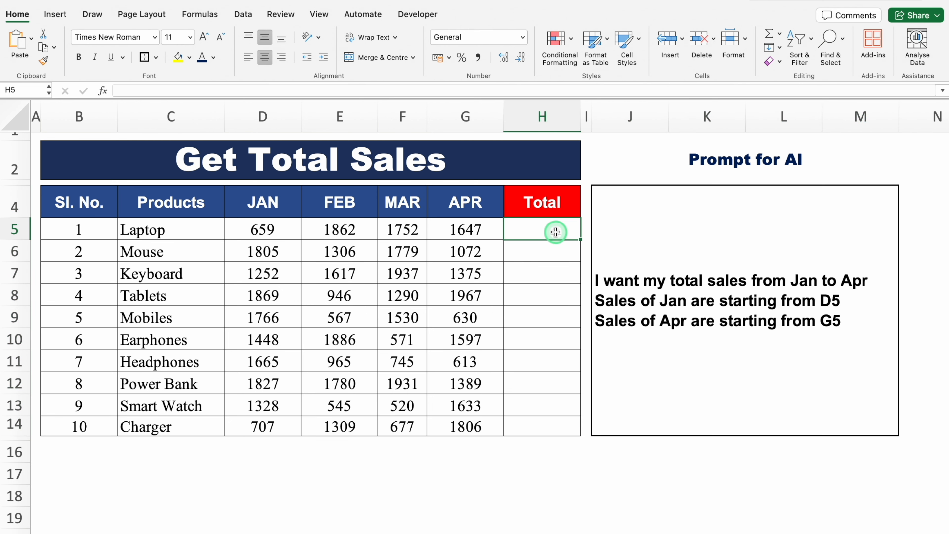
Step: Append two more lines to the prompt: "I want my formula in H5" and "Provide Excel Formula"
{"action": "double_click", "coordinate": [616, 345]}
{"action": "type", "text": "I want my"}
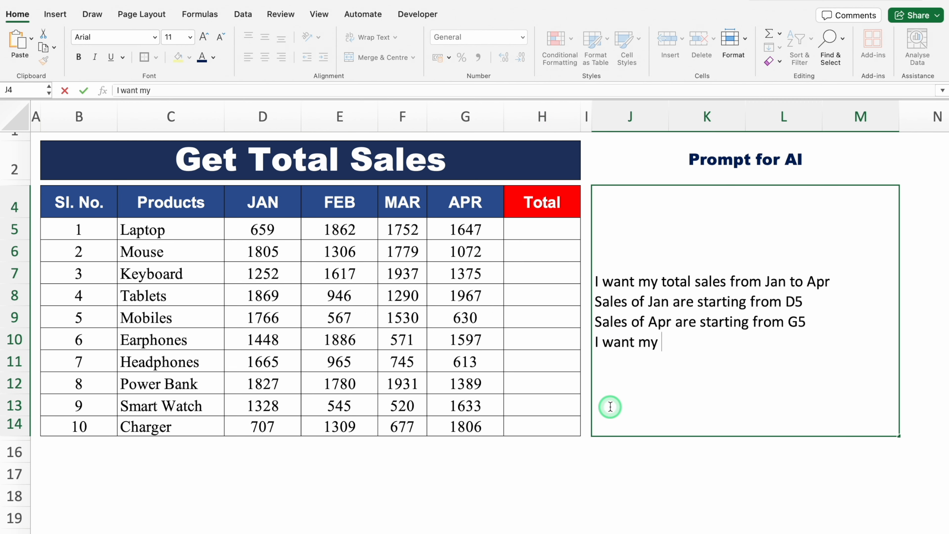
{"action": "type", "text": " formula in H5"}
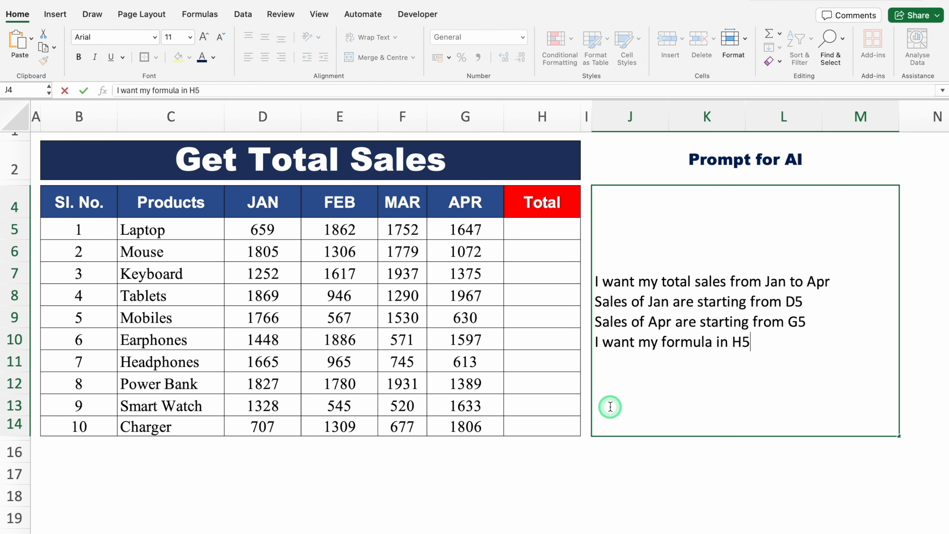
{"action": "key", "text": "alt+Return"}
{"action": "type", "text": "Provide E"}
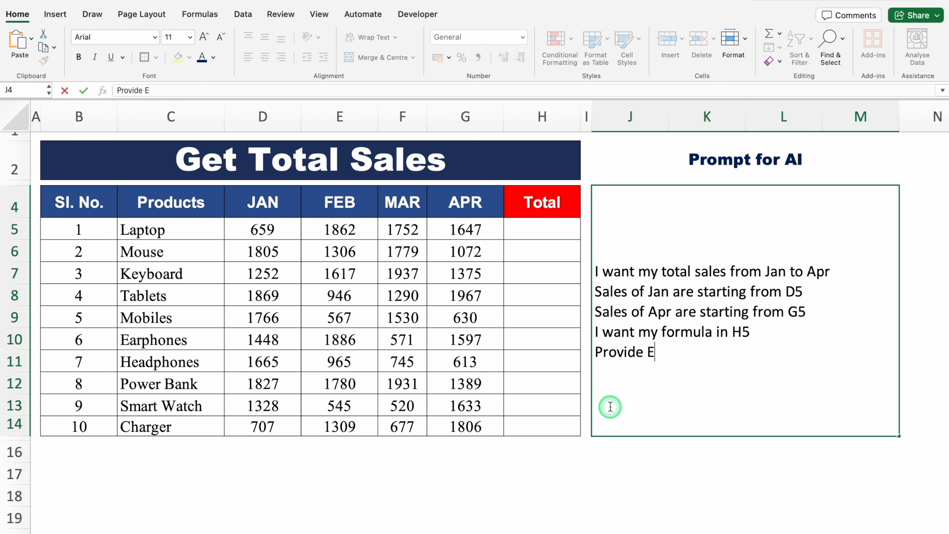
{"action": "type", "text": "xcel Formula"}
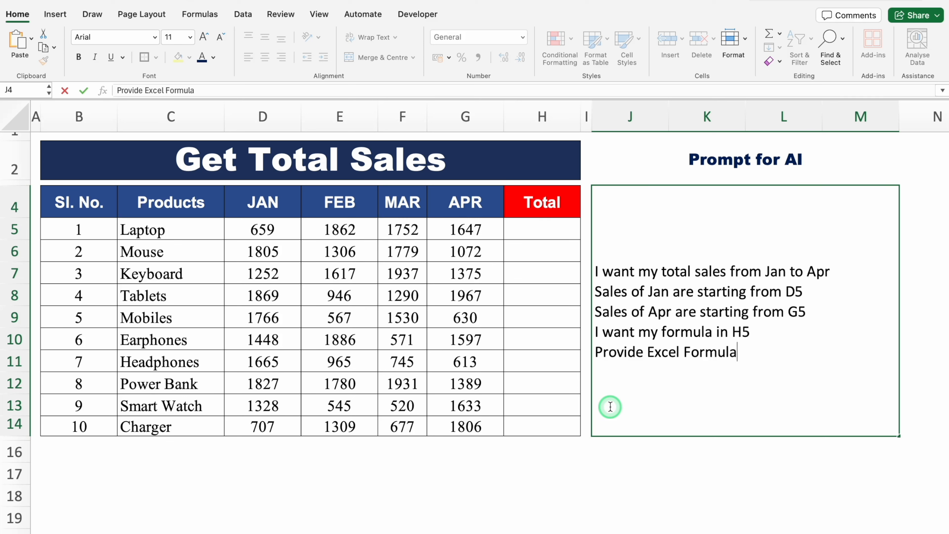
Step: Copy the whole five-line prompt text and leave cell editing
{"action": "left_click_drag", "start_coordinate": [736, 352], "coordinate": [597, 270]}
{"action": "key", "text": "super+c"}
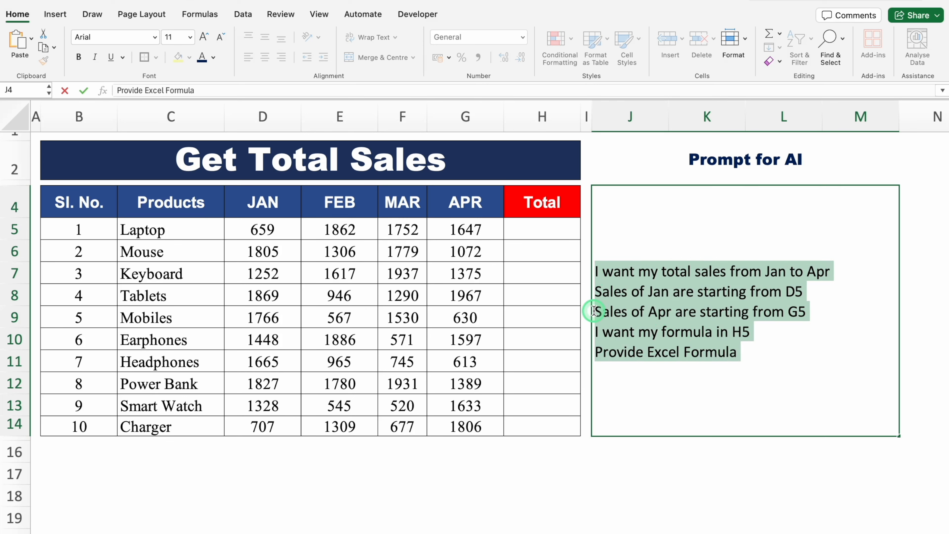
{"action": "left_click", "coordinate": [535, 235]}
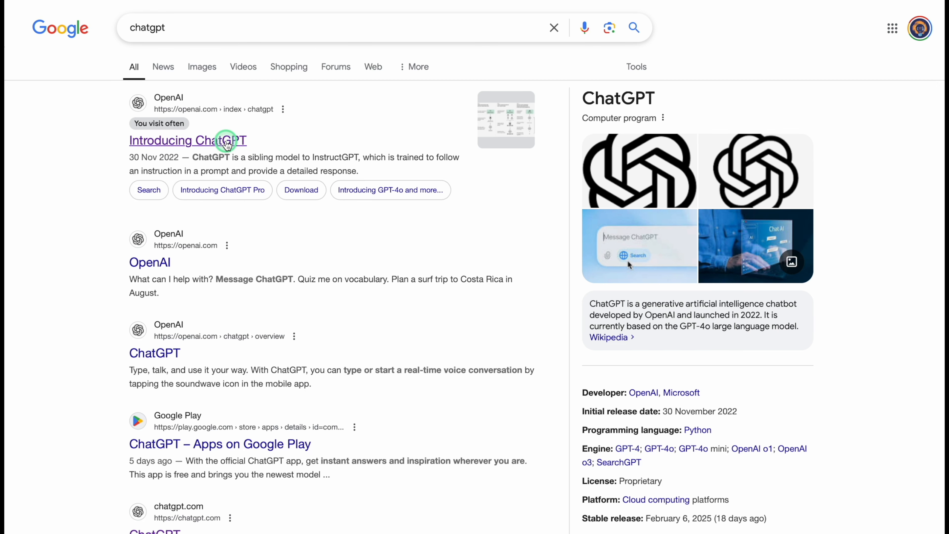
Step: Open ChatGPT from the Introducing ChatGPT search result and submit the copied total sales prompt
{"action": "left_click", "coordinate": [226, 142]}
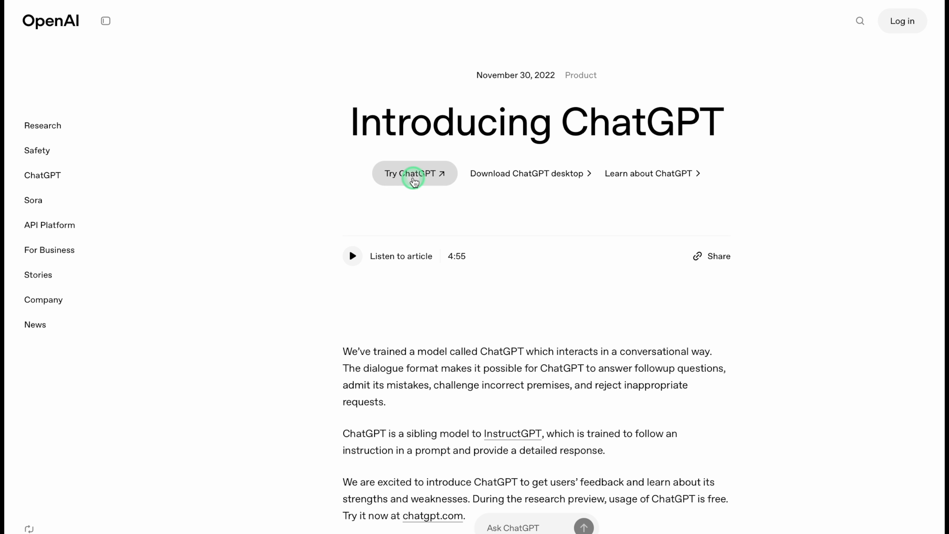
{"action": "left_click", "coordinate": [414, 182]}
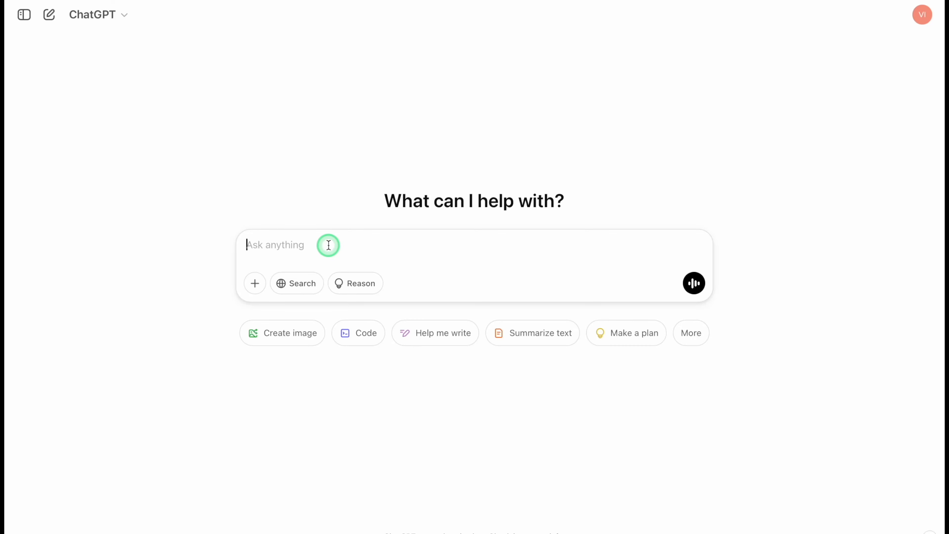
{"action": "key", "text": "super+v"}
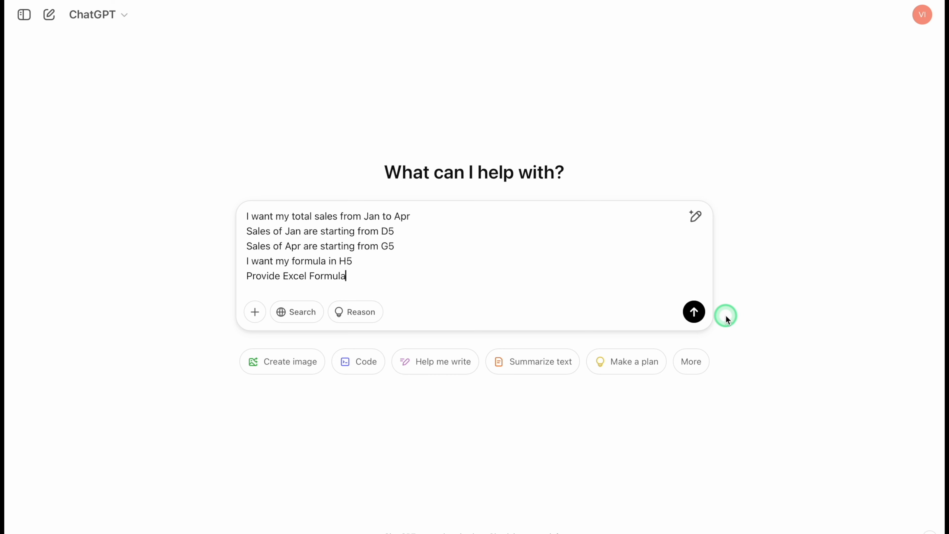
{"action": "left_click", "coordinate": [694, 313]}
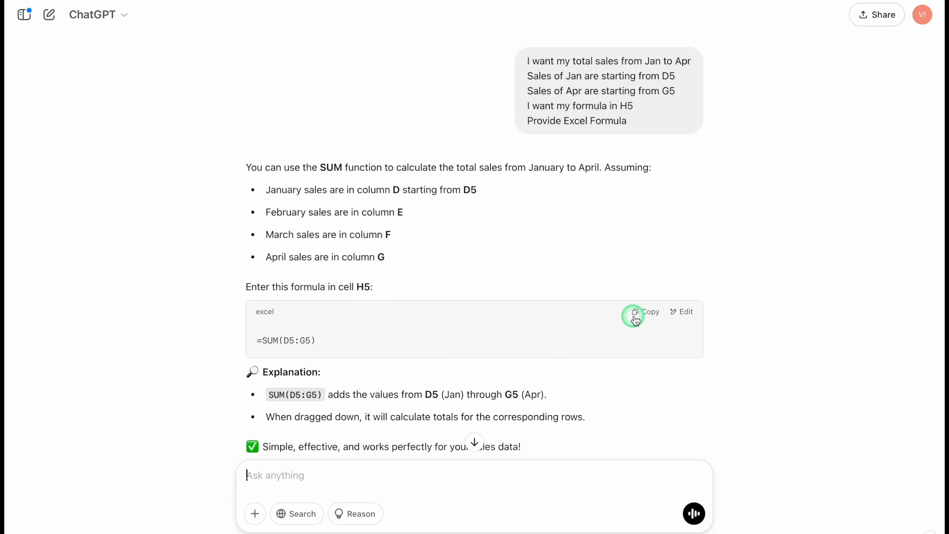
Step: Copy the formula =SUM(D5:G5) from ChatGPT's answer and enter it in cell H5 of the Excel sales sheet
{"action": "left_click", "coordinate": [478, 443]}
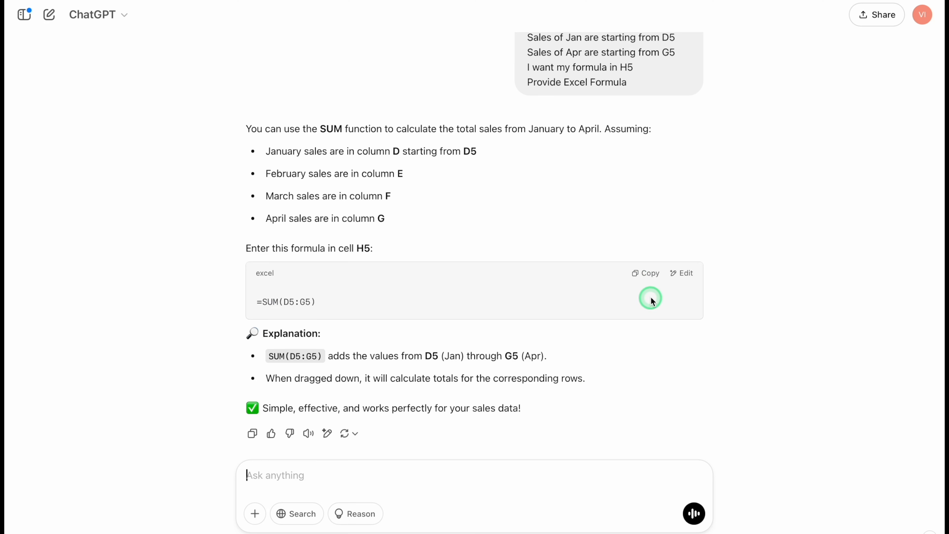
{"action": "left_click", "coordinate": [651, 275]}
{"action": "left_click", "coordinate": [547, 232]}
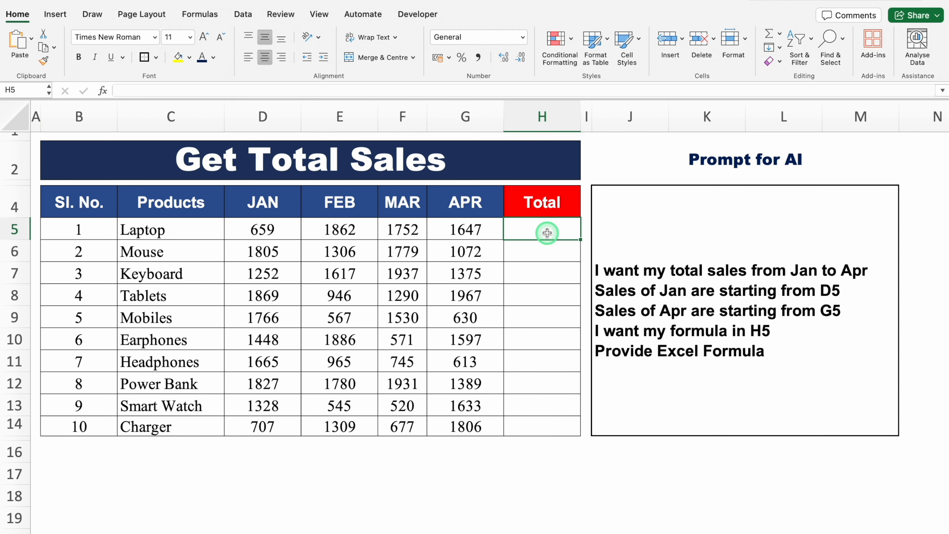
{"action": "left_click", "coordinate": [437, 92]}
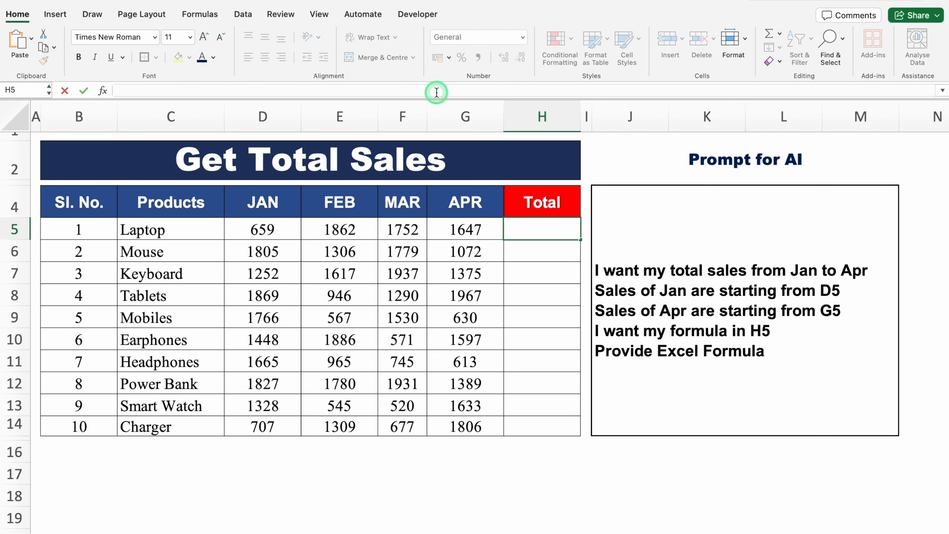
{"action": "key", "text": "super+v"}
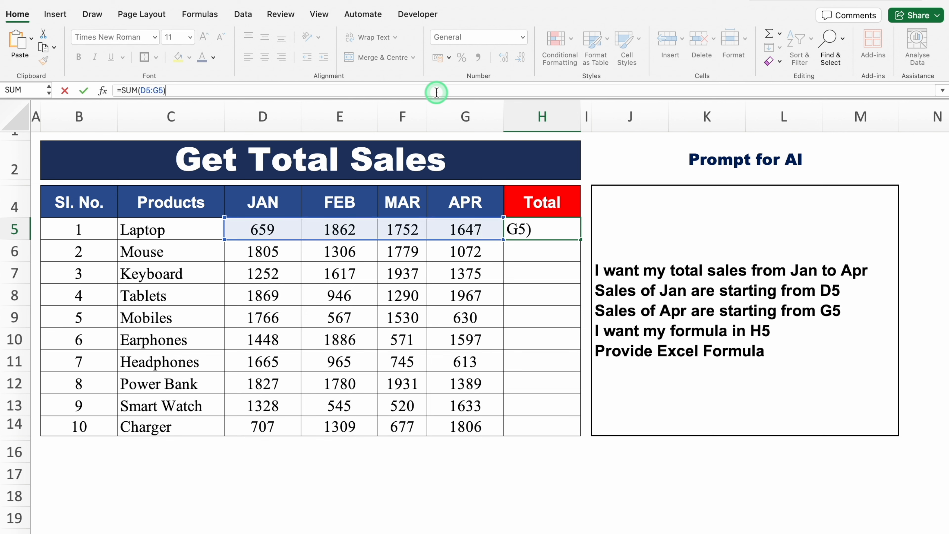
{"action": "key", "text": "Return"}
Step: Check the SUM formula in H5 and fill it down the Total column for the remaining products
{"action": "left_click", "coordinate": [564, 229]}
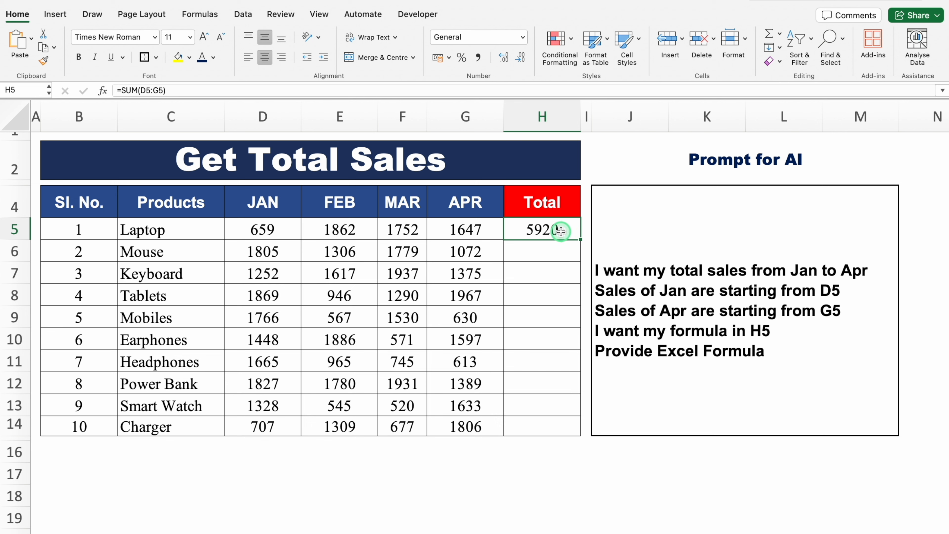
{"action": "double_click", "coordinate": [561, 231]}
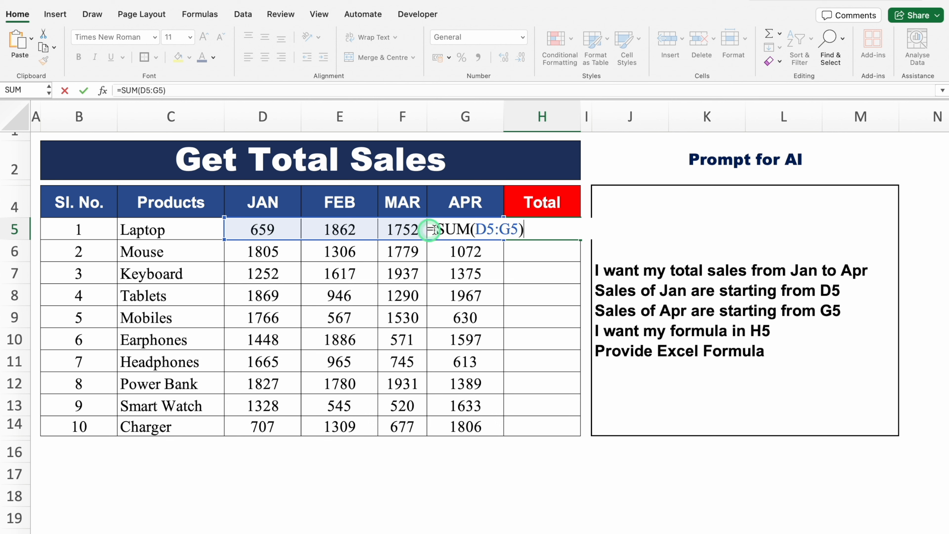
{"action": "key", "text": "Return"}
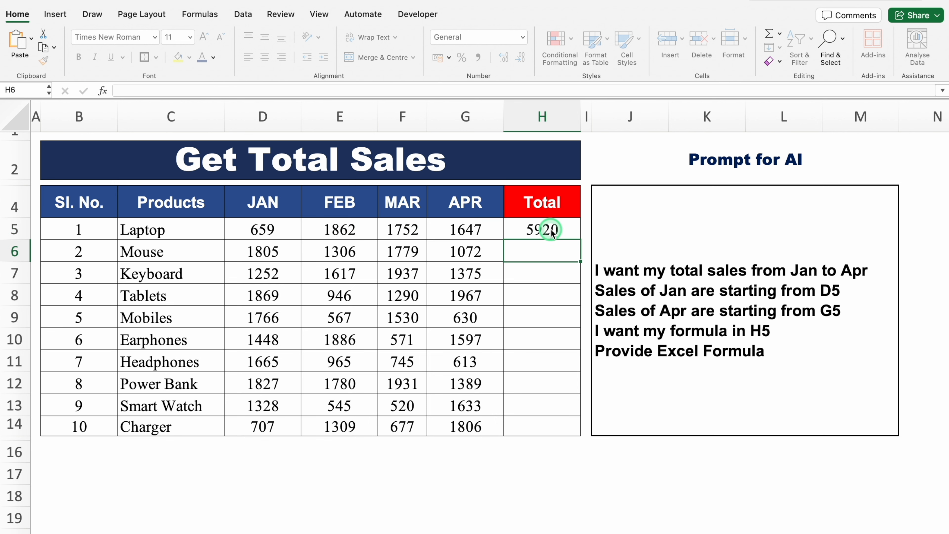
{"action": "left_click", "coordinate": [567, 226]}
{"action": "double_click", "coordinate": [580, 241]}
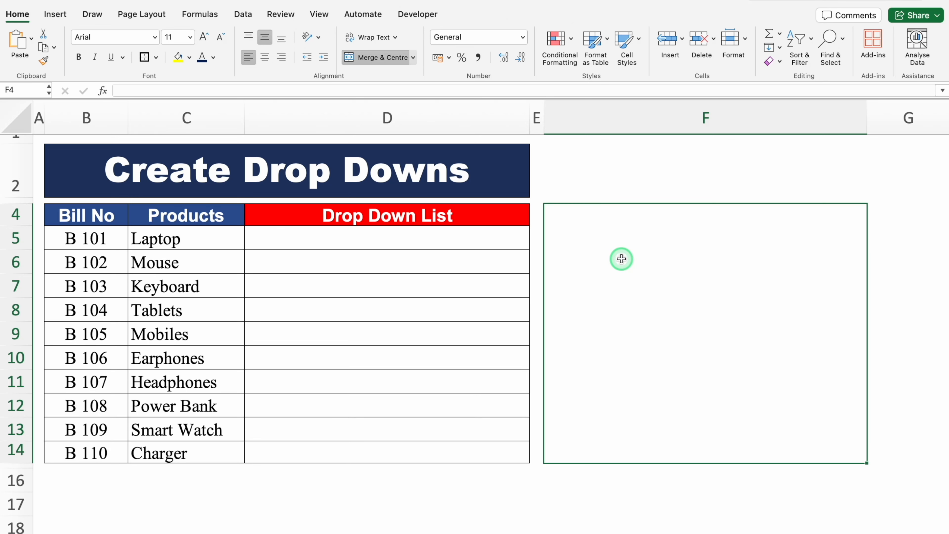
Step: Paste the dropdown list prompt into F4 of the Create Drop Downs sheet and check it against the products in C5:C14 and target cell D5
{"action": "key", "text": "super+v"}
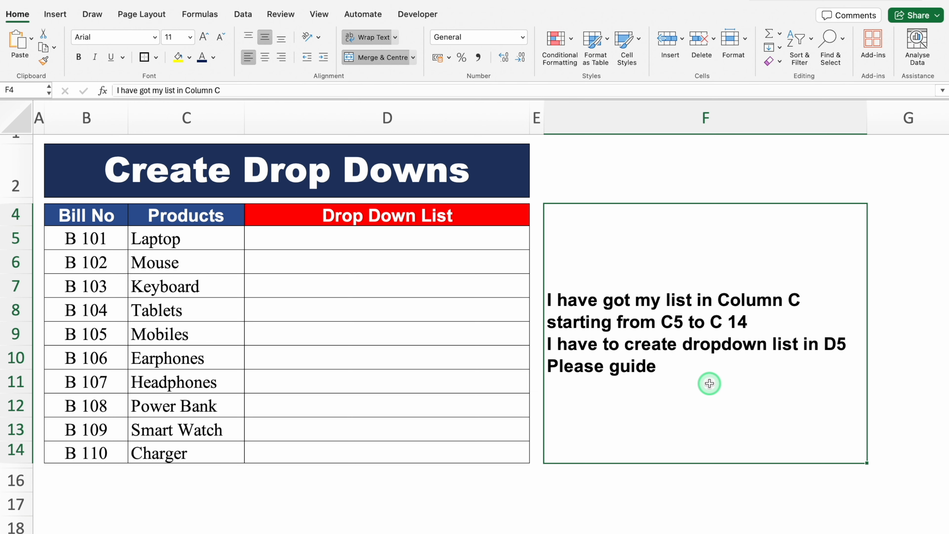
{"action": "left_click", "coordinate": [191, 119]}
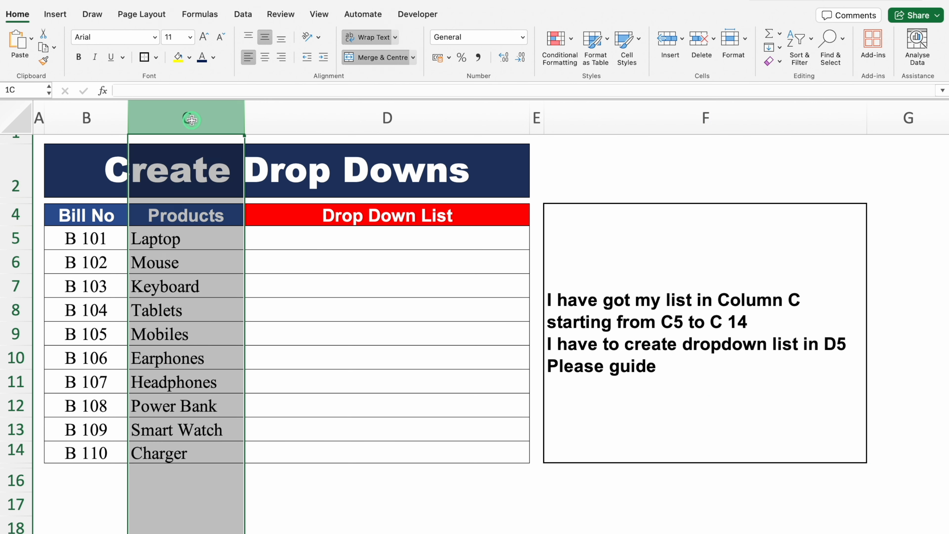
{"action": "left_click", "coordinate": [202, 240]}
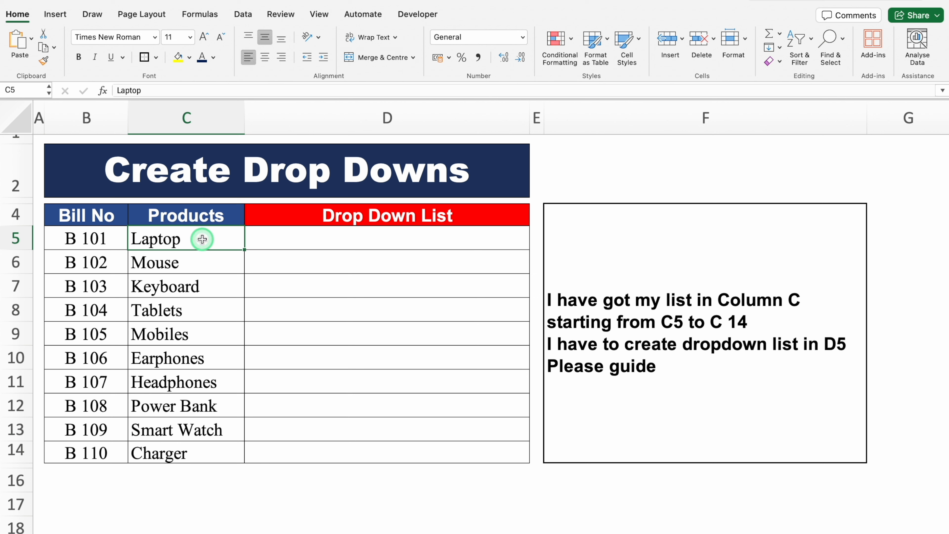
{"action": "left_click_drag", "start_coordinate": [203, 239], "coordinate": [197, 452]}
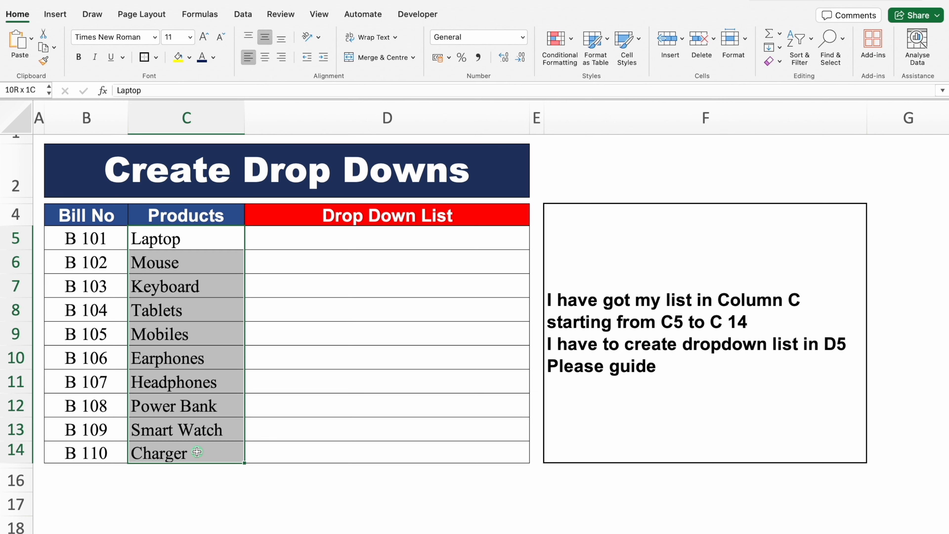
{"action": "left_click", "coordinate": [620, 392]}
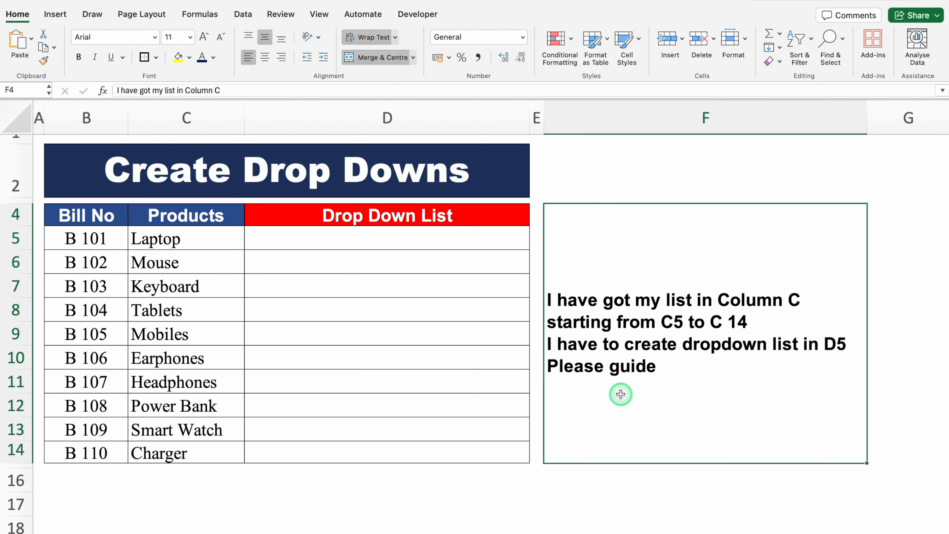
{"action": "left_click", "coordinate": [364, 235]}
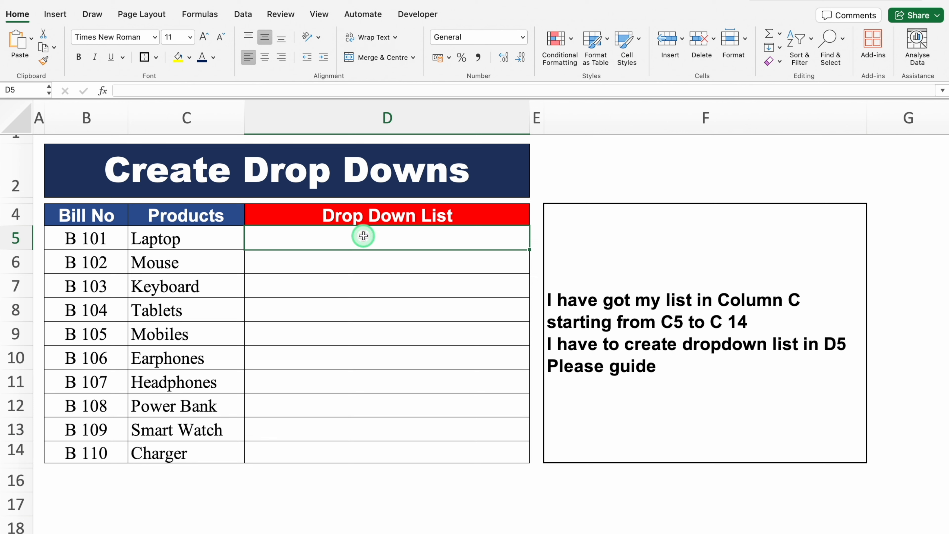
Step: Copy the dropdown list prompt from F4, submit it in the ChatGPT chat and view the step-by-step guide
{"action": "left_click", "coordinate": [669, 364]}
{"action": "double_click", "coordinate": [667, 367]}
{"action": "left_click_drag", "start_coordinate": [658, 370], "coordinate": [547, 278]}
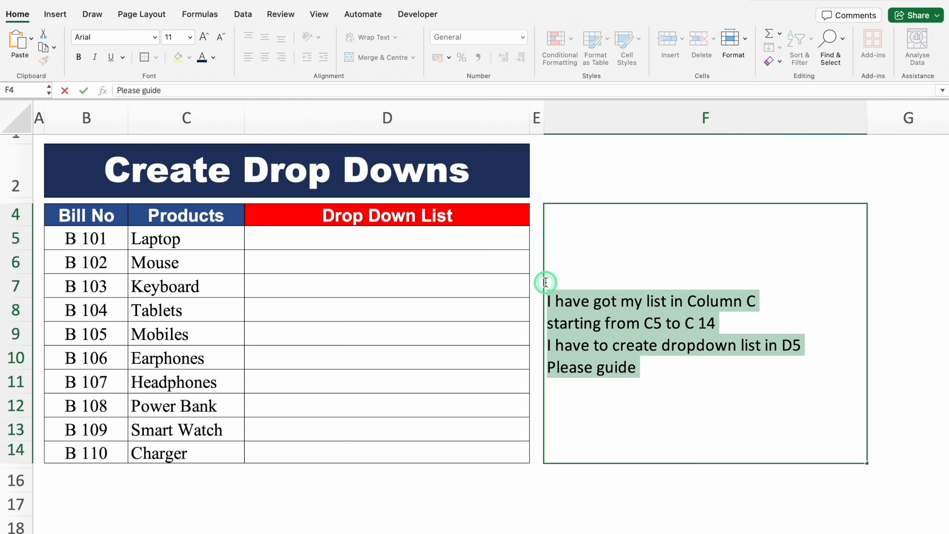
{"action": "left_click", "coordinate": [613, 186]}
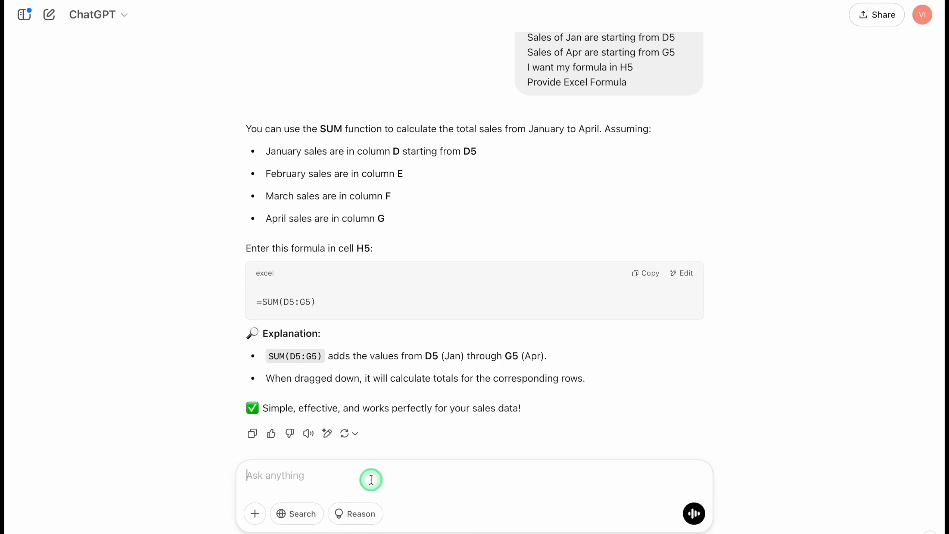
{"action": "key", "text": "ctrl+v"}
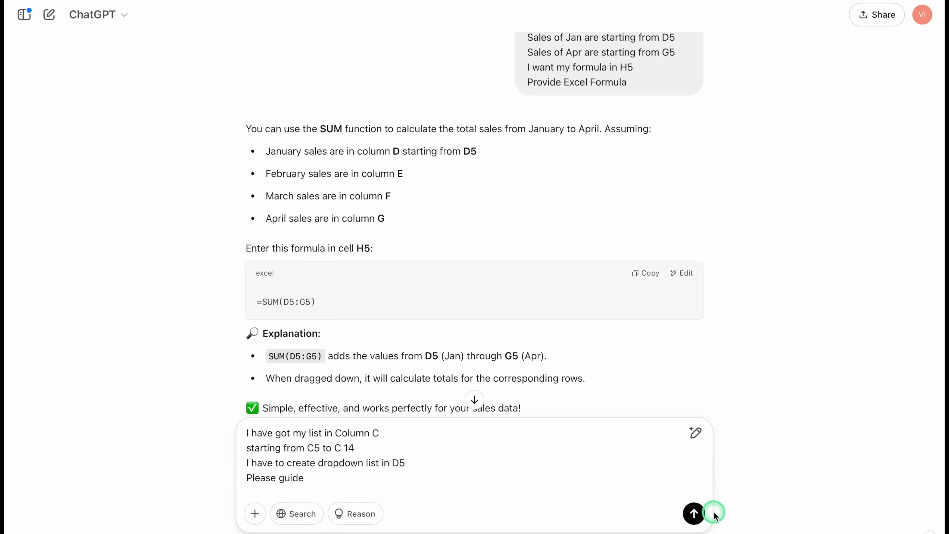
{"action": "left_click", "coordinate": [694, 514]}
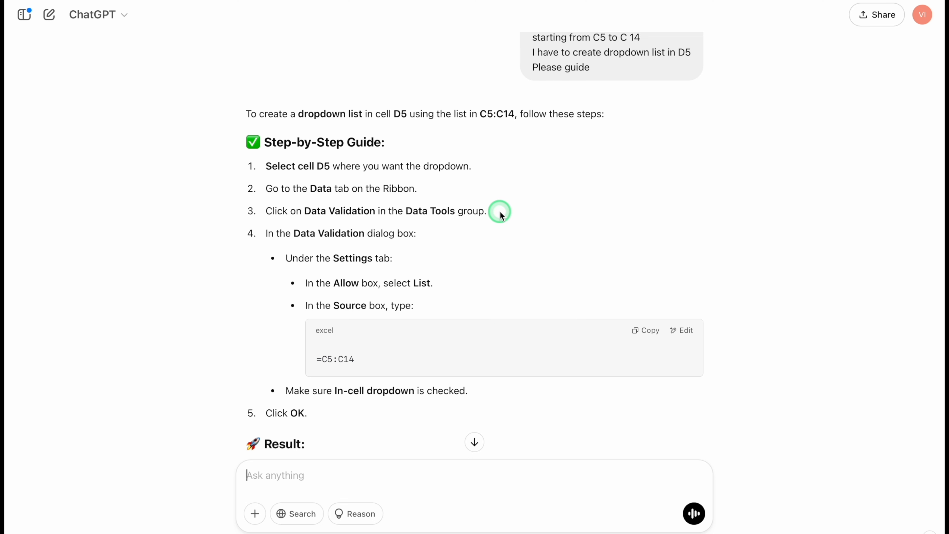
{"action": "left_click", "coordinate": [475, 442]}
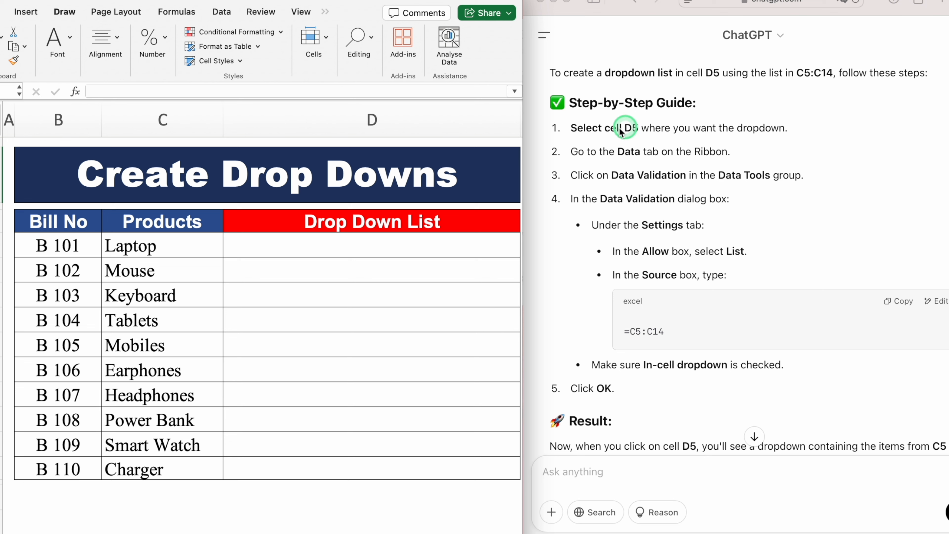
Step: Open Data Validation for cell D5 in Excel and set the allowed values to List
{"action": "left_click", "coordinate": [359, 251]}
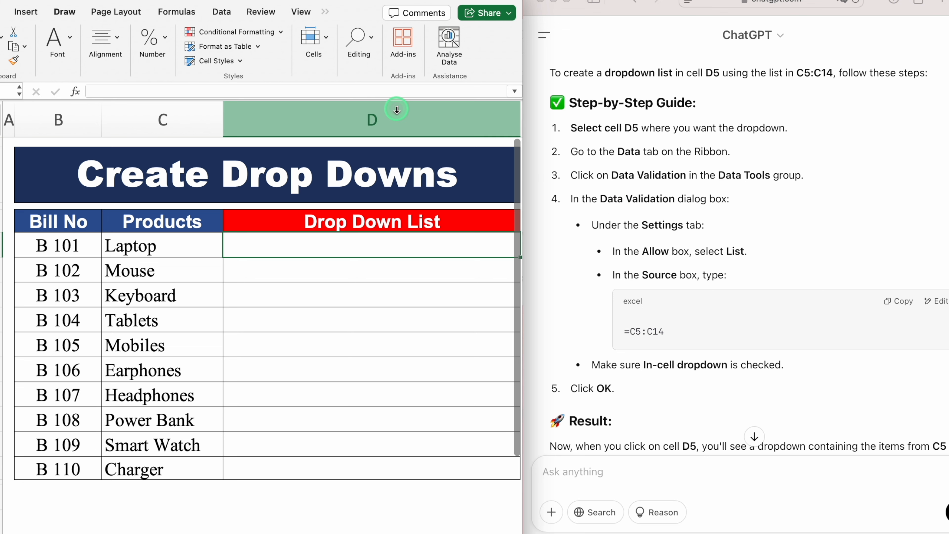
{"action": "left_click", "coordinate": [223, 13]}
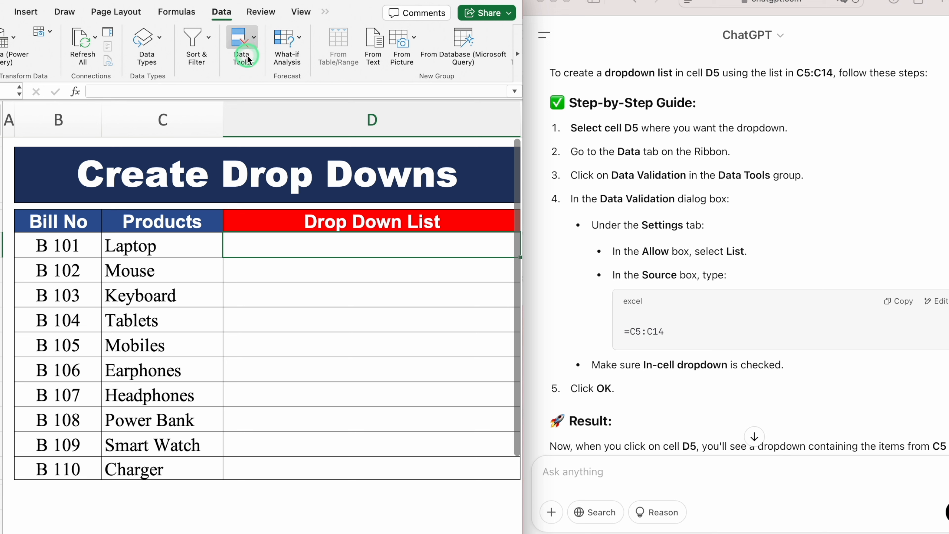
{"action": "left_click", "coordinate": [256, 36]}
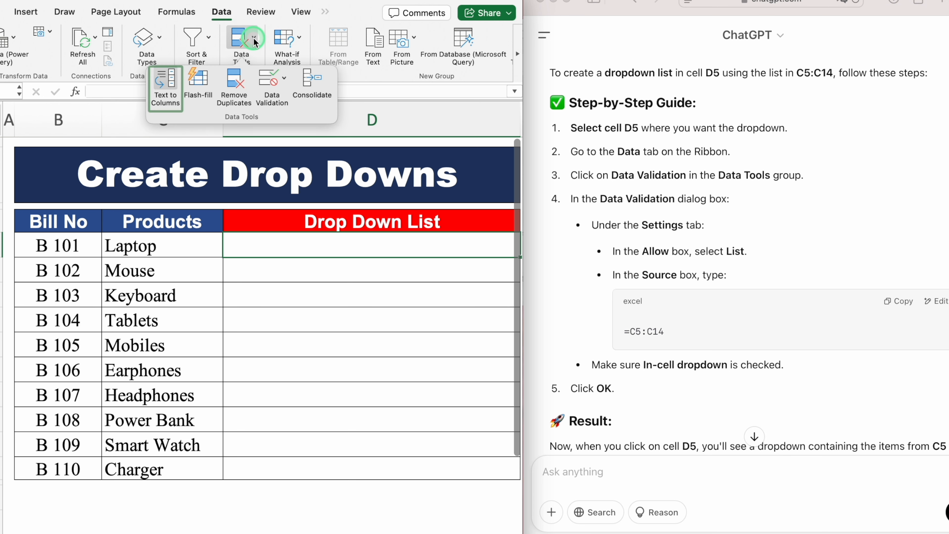
{"action": "left_click", "coordinate": [263, 80]}
{"action": "left_click_drag", "start_coordinate": [574, 69], "coordinate": [386, 83]}
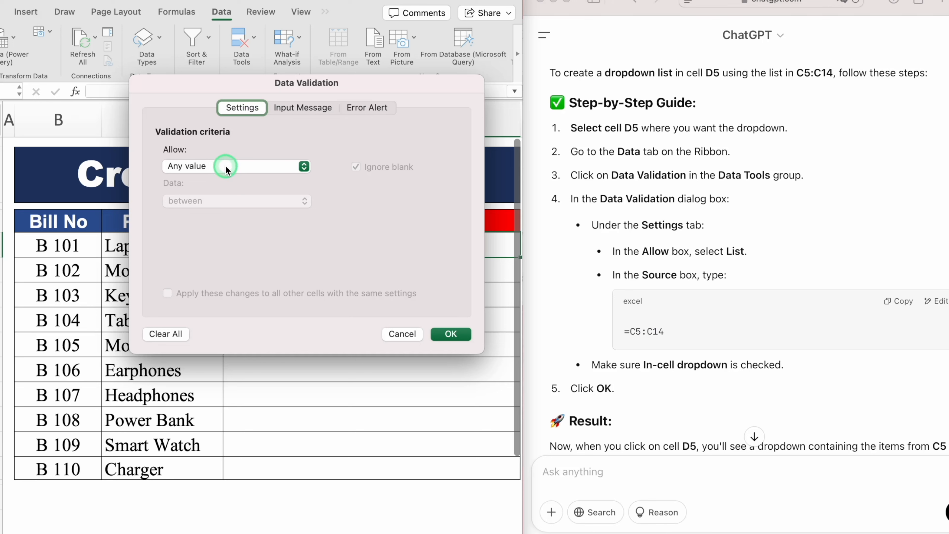
{"action": "left_click", "coordinate": [304, 167]}
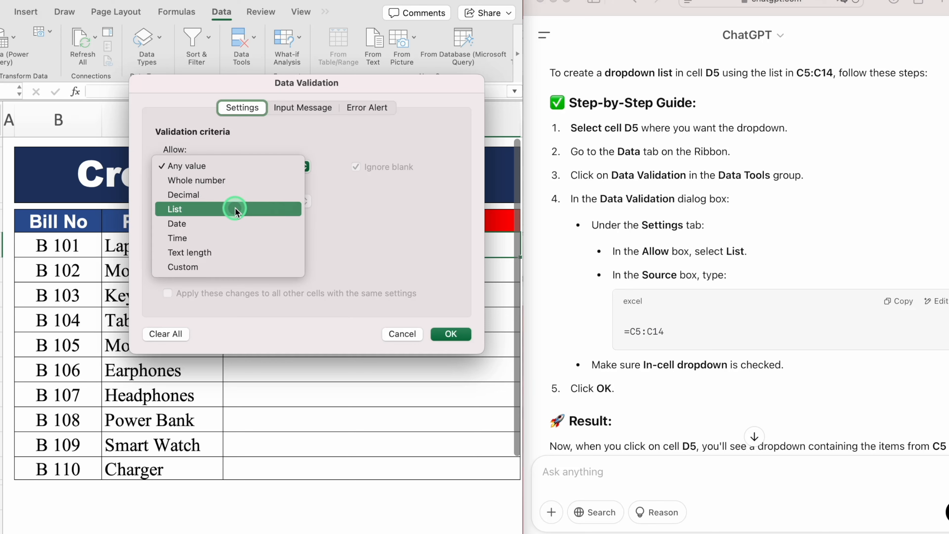
{"action": "left_click", "coordinate": [235, 209]}
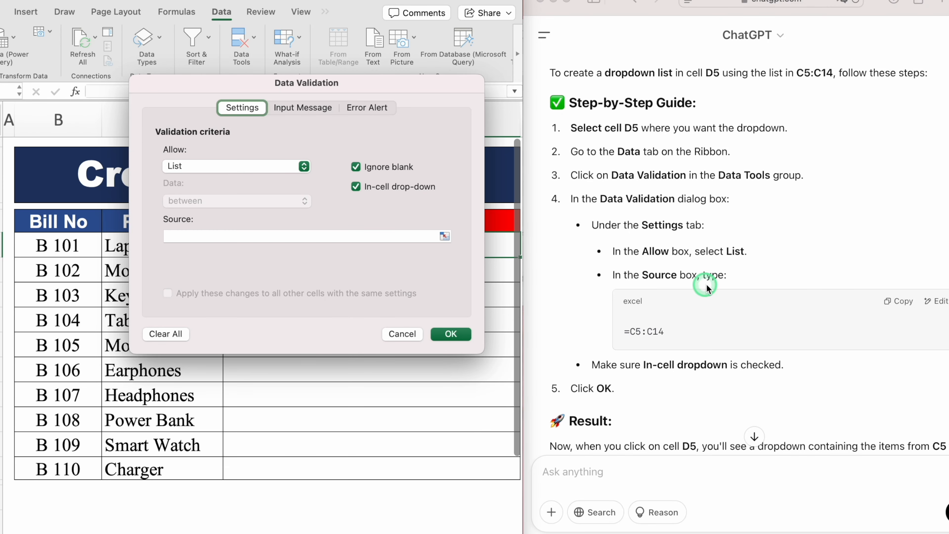
Step: Copy =C5:C14 from ChatGPT's guide into the validation Source and apply the in-cell dropdown
{"action": "left_click", "coordinate": [331, 237]}
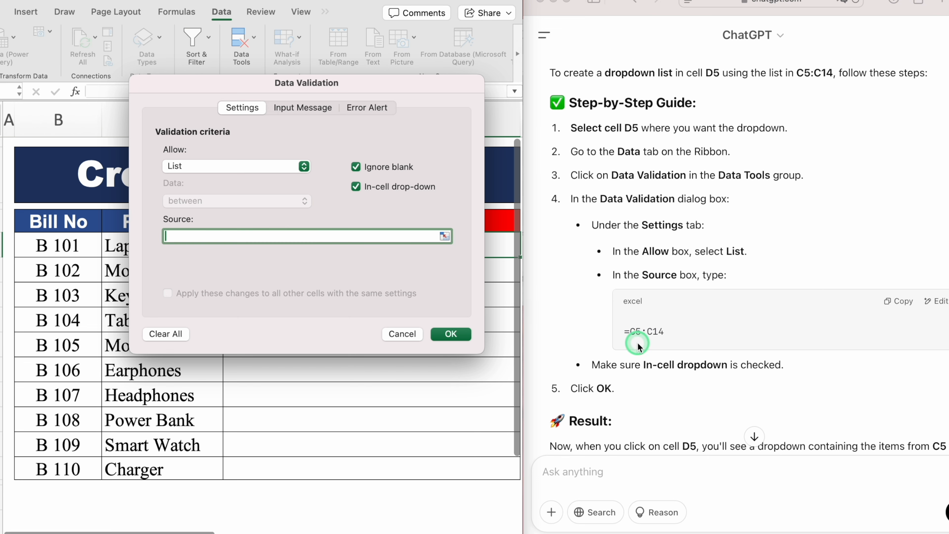
{"action": "left_click", "coordinate": [896, 301]}
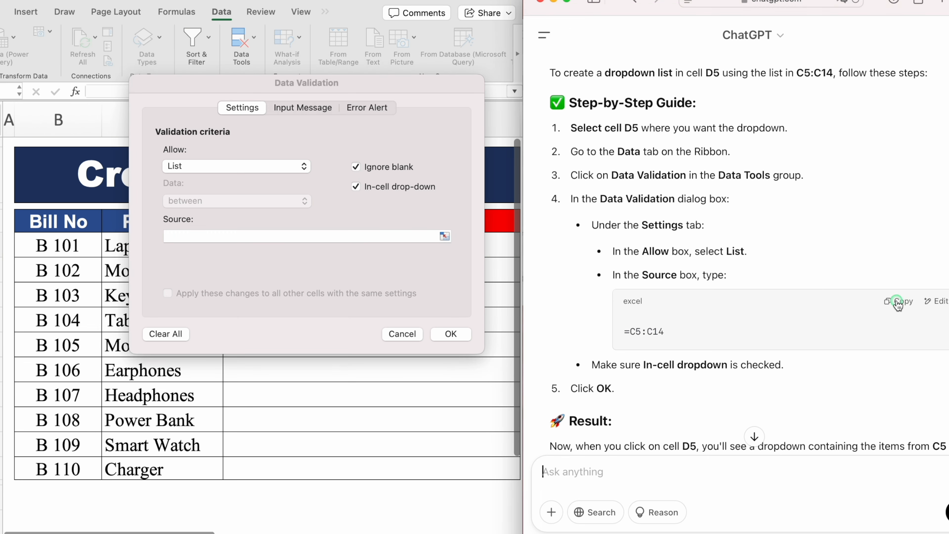
{"action": "left_click", "coordinate": [351, 238]}
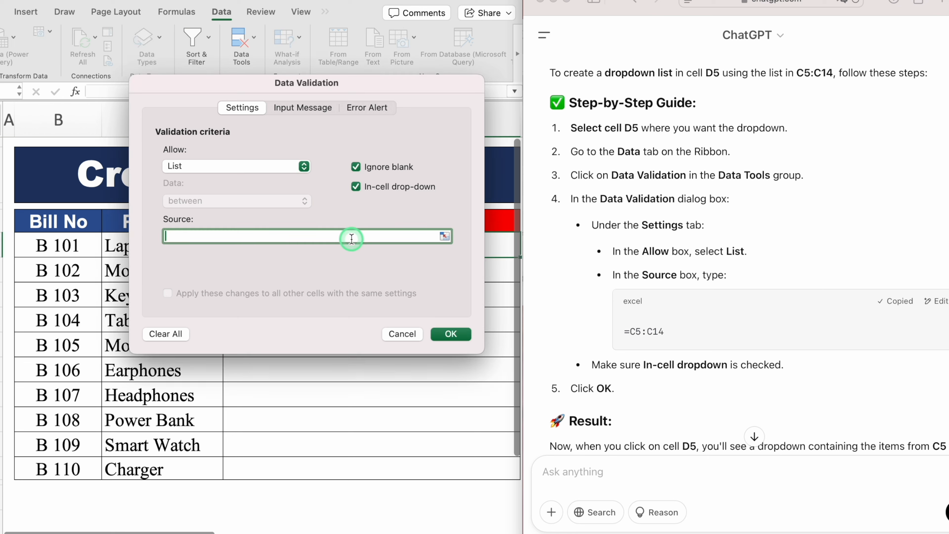
{"action": "key", "text": "super+v"}
{"action": "key", "text": "BackSpace"}
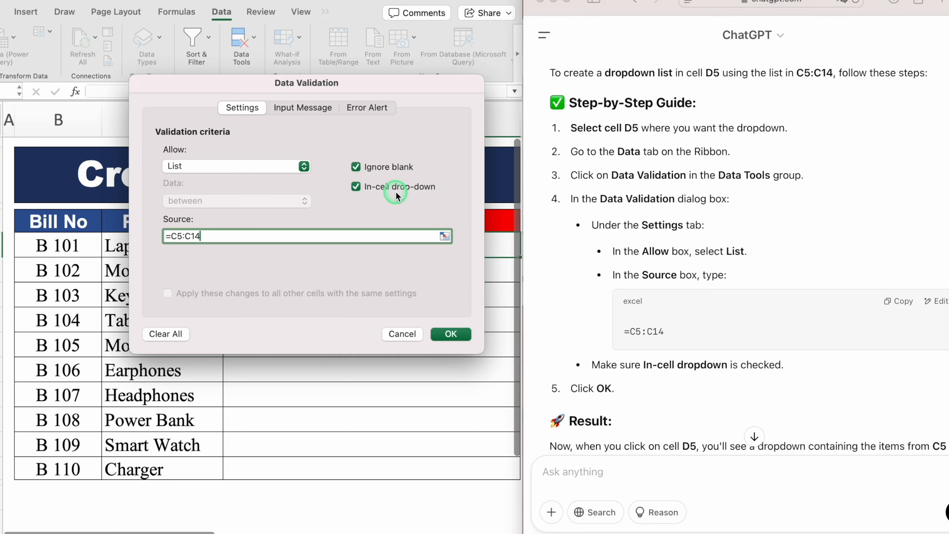
{"action": "left_click", "coordinate": [451, 333]}
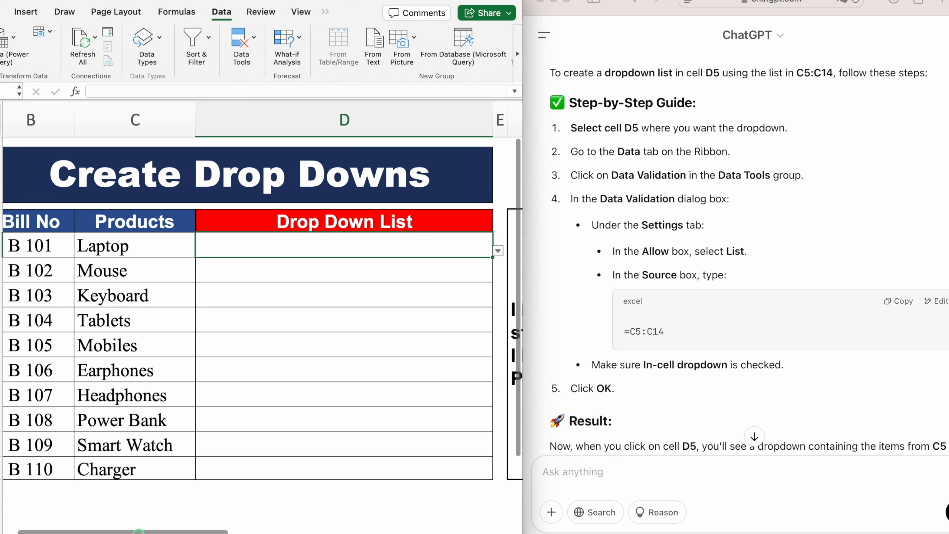
Step: Check the product choices in D5's dropdown, fill it down to D14 and check the dropdown in D10
{"action": "left_click_drag", "start_coordinate": [163, 531], "coordinate": [165, 531]}
{"action": "left_click", "coordinate": [442, 251]}
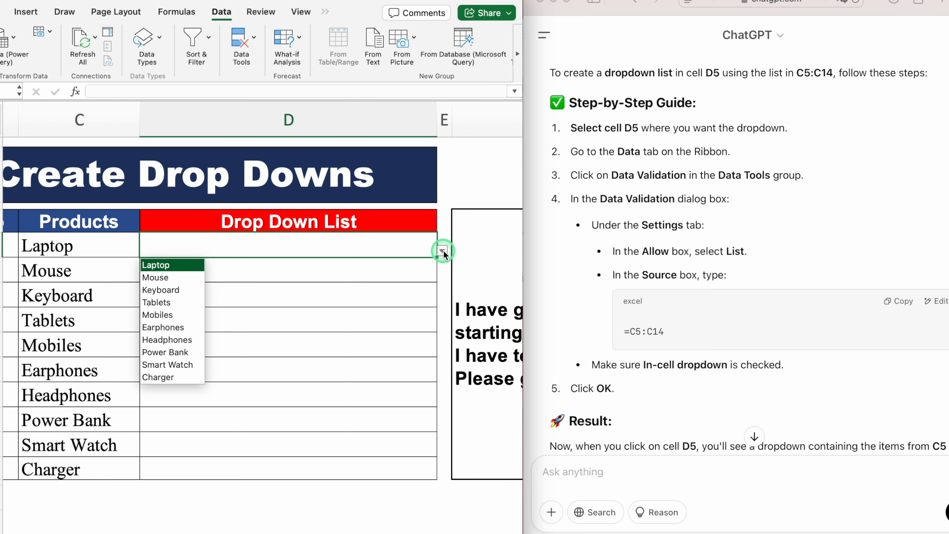
{"action": "left_click", "coordinate": [442, 251]}
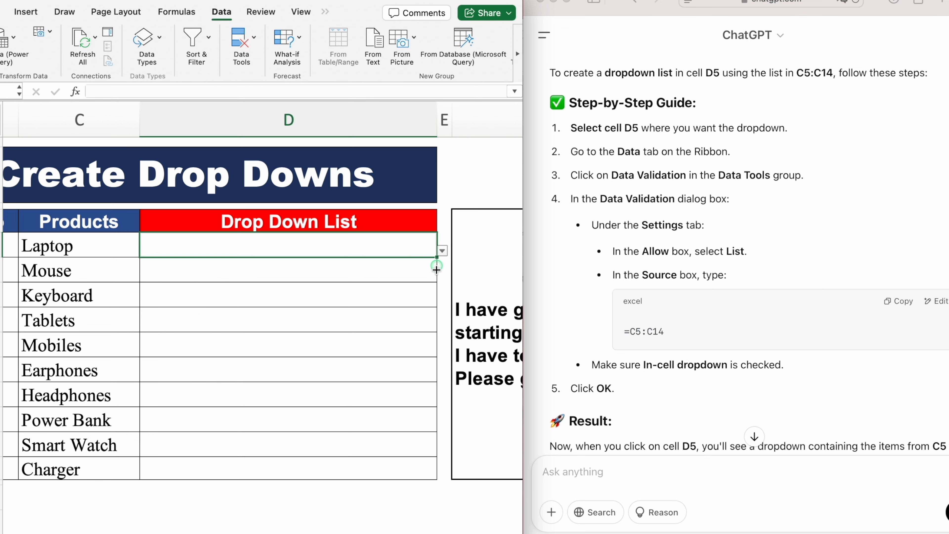
{"action": "left_click_drag", "start_coordinate": [437, 268], "coordinate": [447, 470]}
{"action": "left_click", "coordinate": [364, 369]}
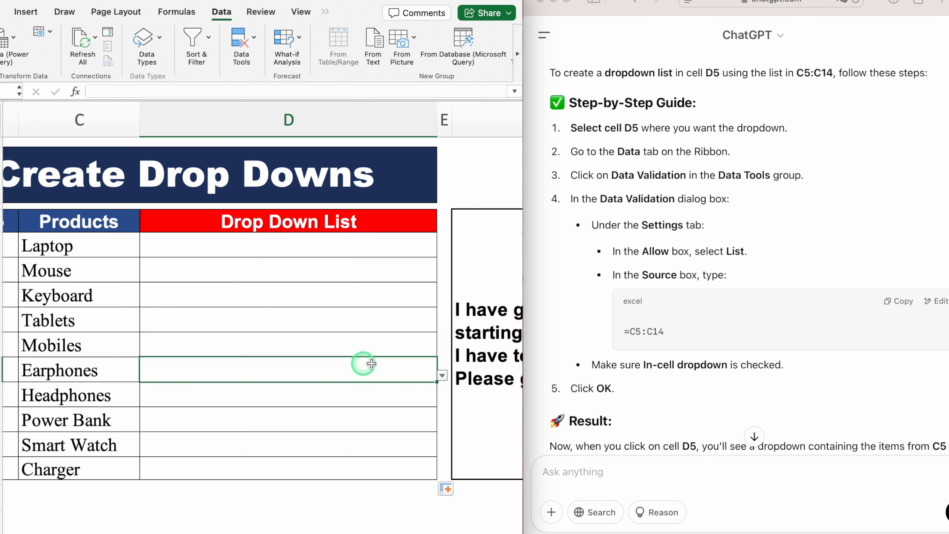
{"action": "left_click", "coordinate": [441, 375]}
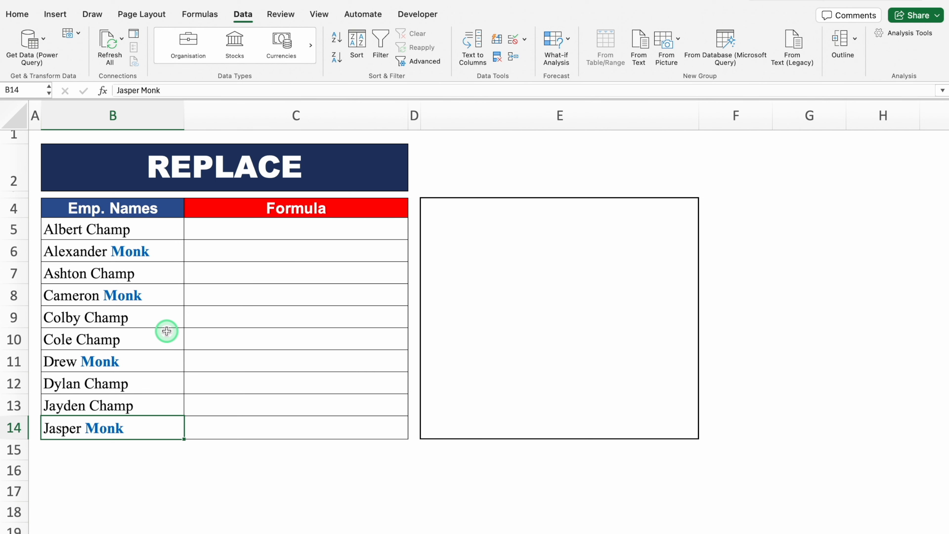
Step: Paste the Monk-to-Champ prompt into E4 of the REPLACE sheet and check it against the employee names from B5 and target cell C5
{"action": "left_click", "coordinate": [524, 277]}
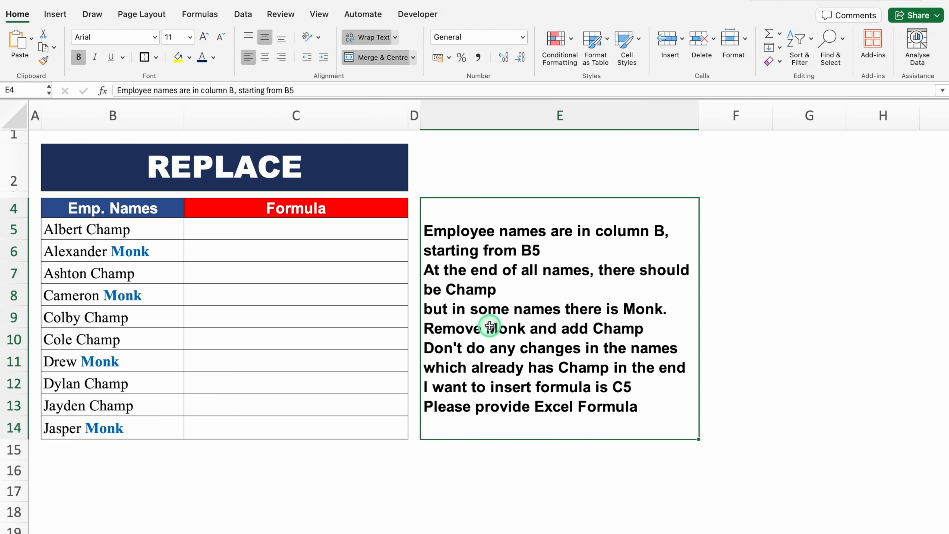
{"action": "left_click", "coordinate": [103, 114]}
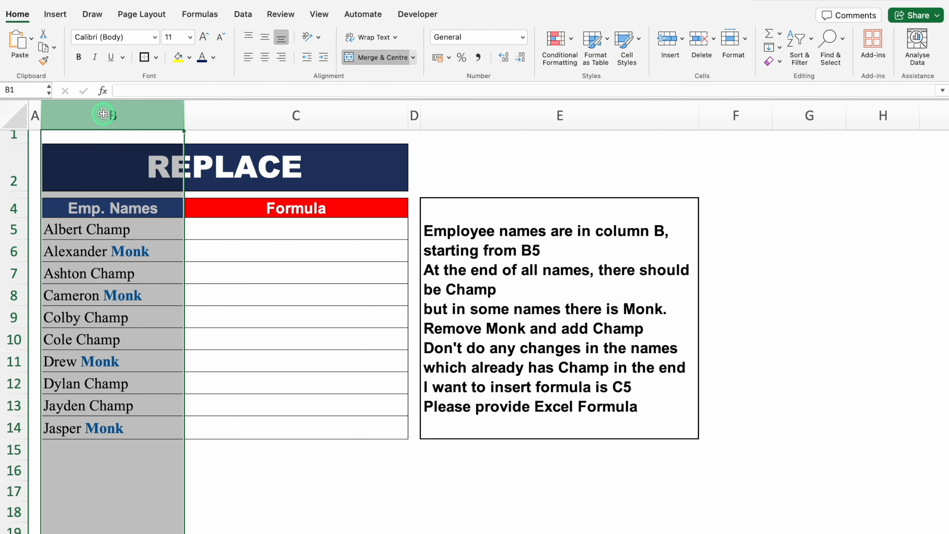
{"action": "left_click", "coordinate": [149, 233]}
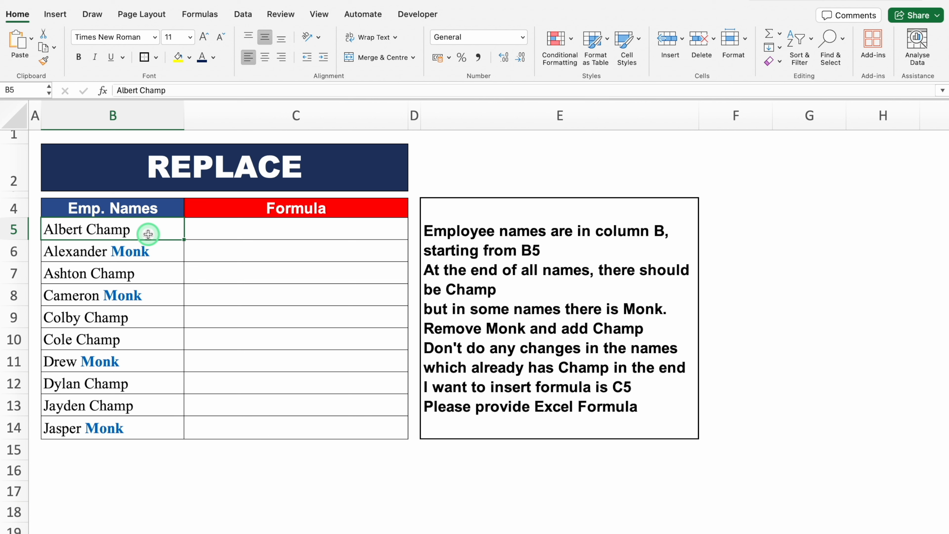
{"action": "left_click", "coordinate": [161, 254]}
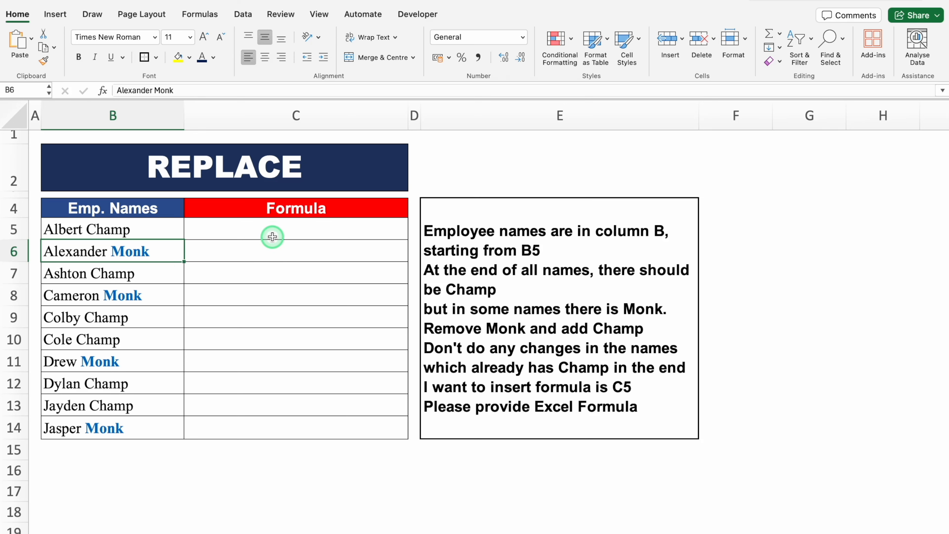
{"action": "left_click", "coordinate": [276, 230]}
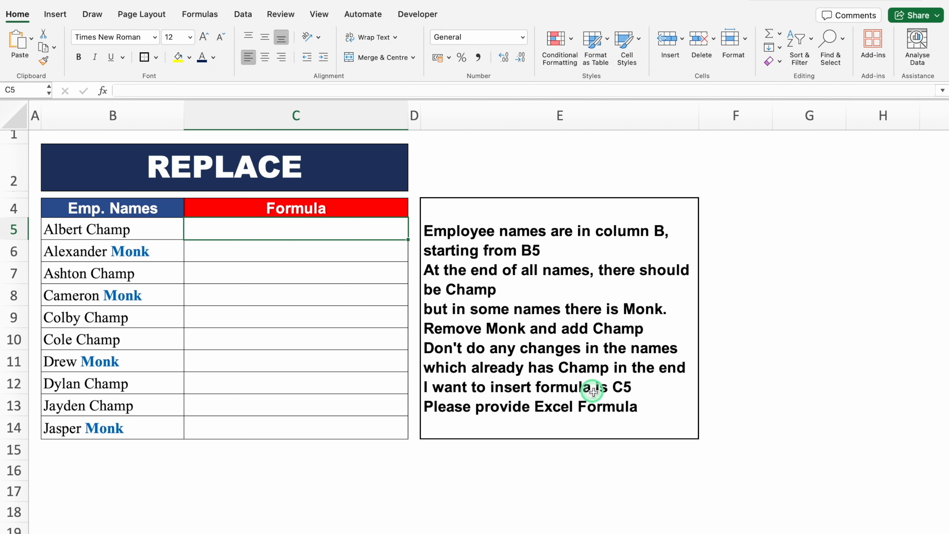
Step: Copy the replacement prompt from E4, submit it to ChatGPT and compare the formulas and explanations in both responses
{"action": "double_click", "coordinate": [649, 406]}
{"action": "left_click_drag", "start_coordinate": [649, 406], "coordinate": [424, 225]}
{"action": "left_click", "coordinate": [508, 174]}
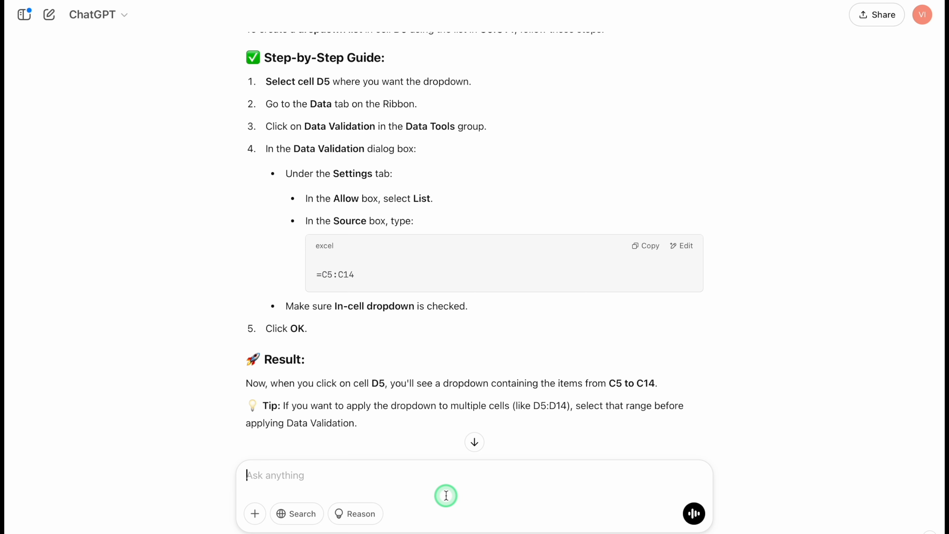
{"action": "key", "text": "ctrl+v"}
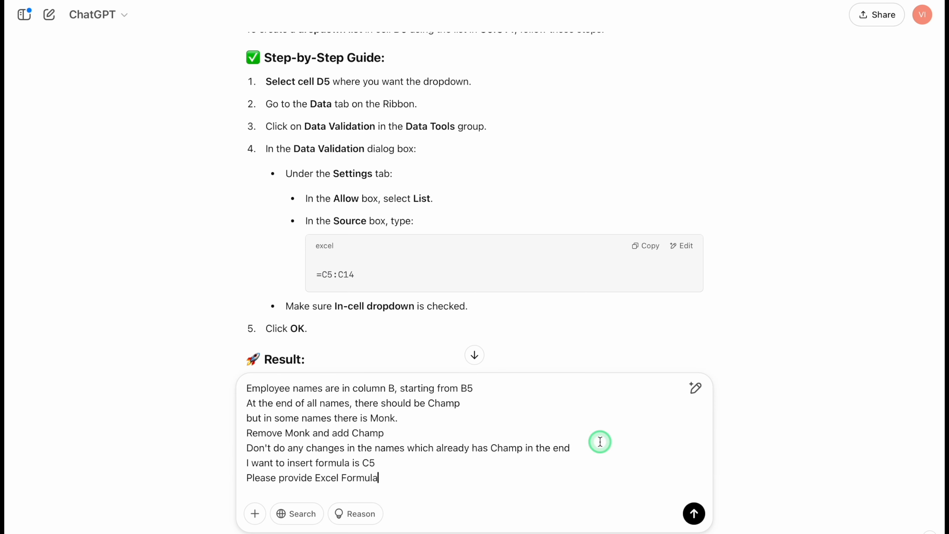
{"action": "left_click", "coordinate": [694, 512]}
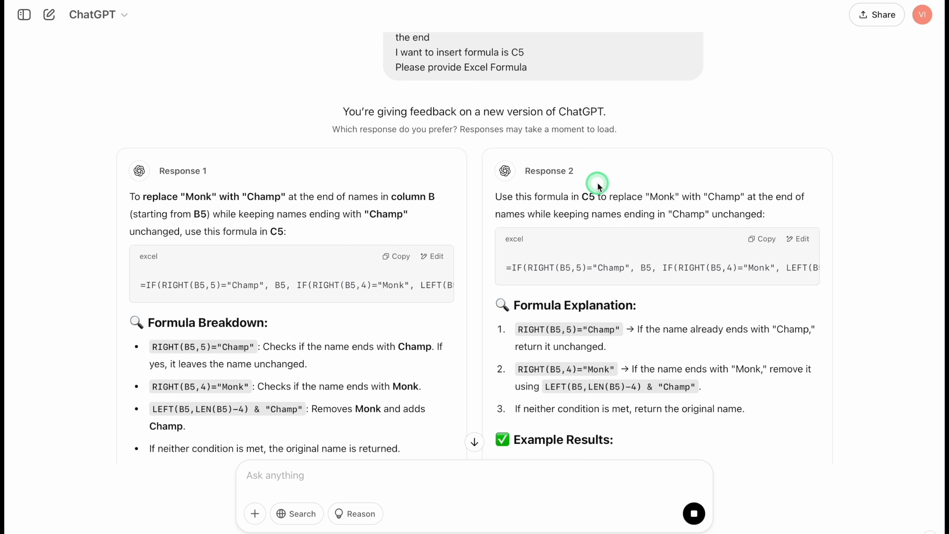
{"action": "left_click", "coordinate": [475, 442]}
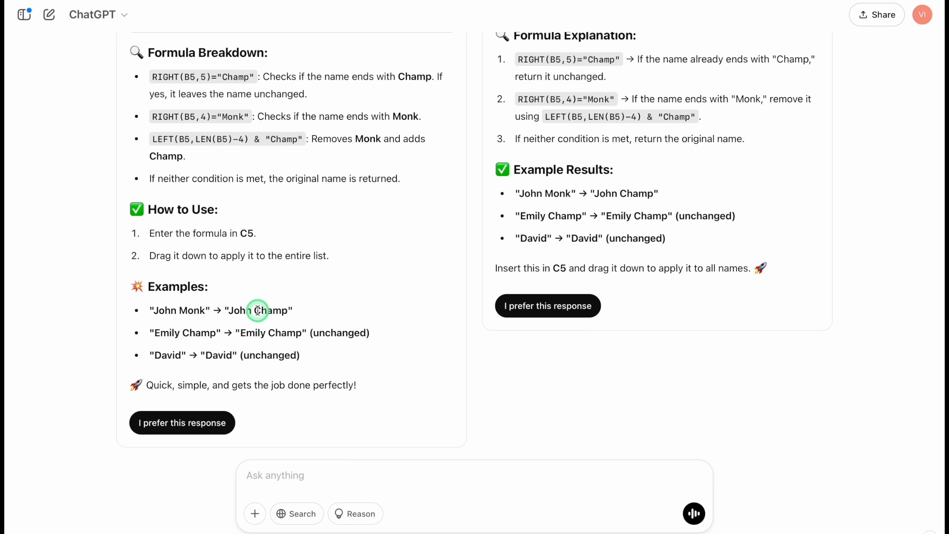
{"action": "scroll", "coordinate": [885, 257], "scroll_direction": "up", "scroll_amount": 5}
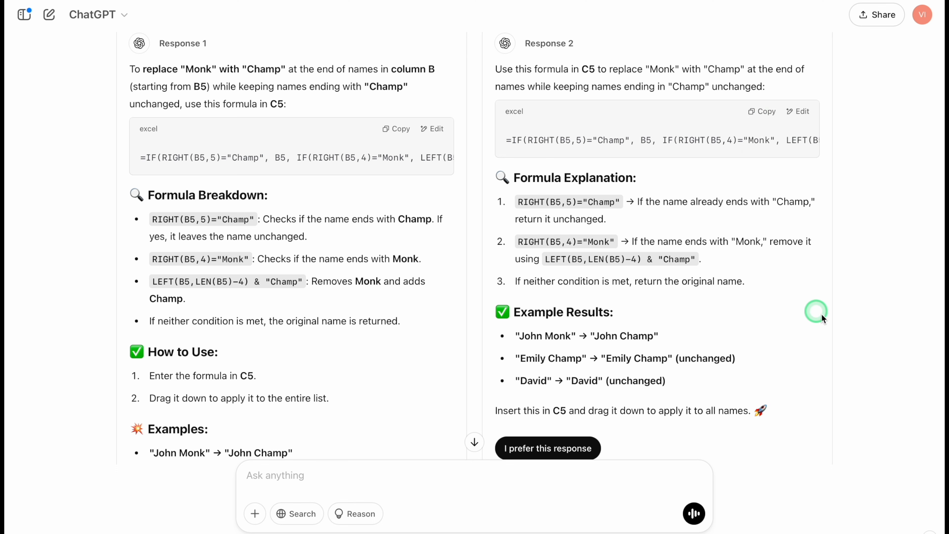
{"action": "scroll", "coordinate": [862, 337], "scroll_direction": "down", "scroll_amount": 6}
{"action": "scroll", "coordinate": [863, 337], "scroll_direction": "up", "scroll_amount": 1}
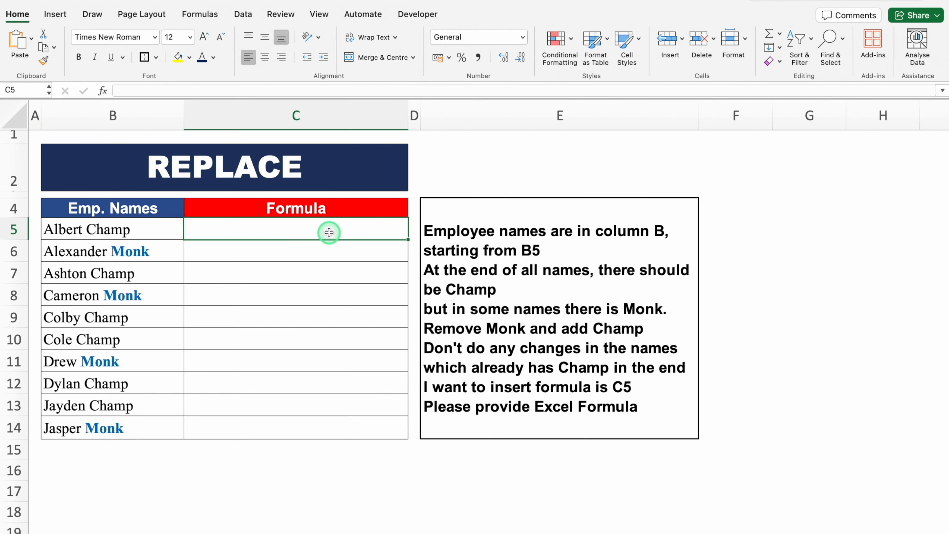
Step: Enter ChatGPT's formula =IF(RIGHT(B5,5)="Champ", B5, IF(RIGHT(B5,4)="Monk", LEFT(B5,LEN(B5)-4) & "Champ", B5)) in C5 and fill it down to C14
{"action": "left_click", "coordinate": [312, 92]}
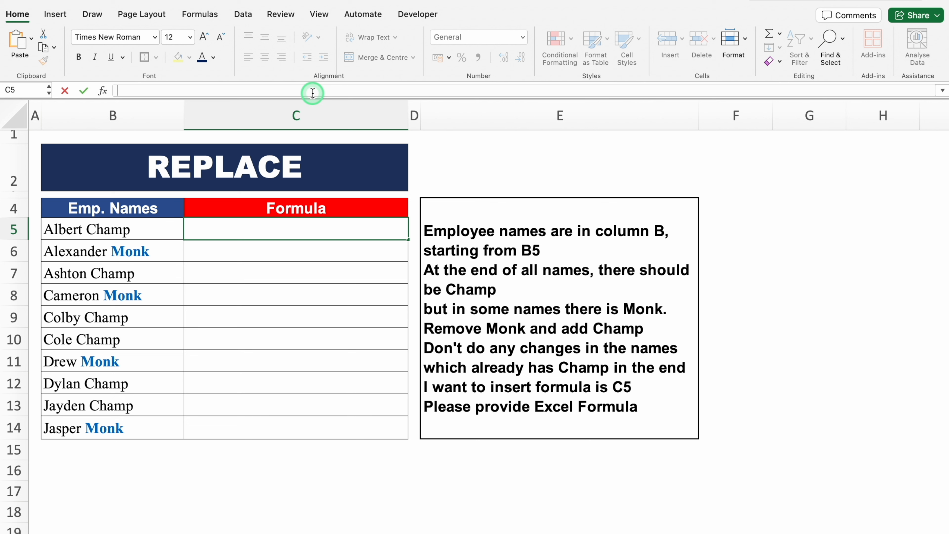
{"action": "key", "text": "super+v"}
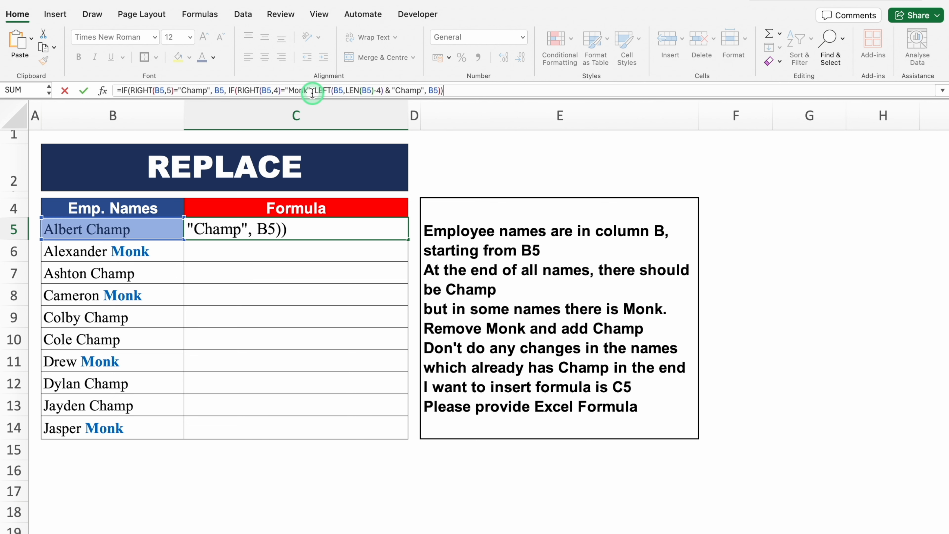
{"action": "key", "text": "Return"}
{"action": "left_click", "coordinate": [307, 233]}
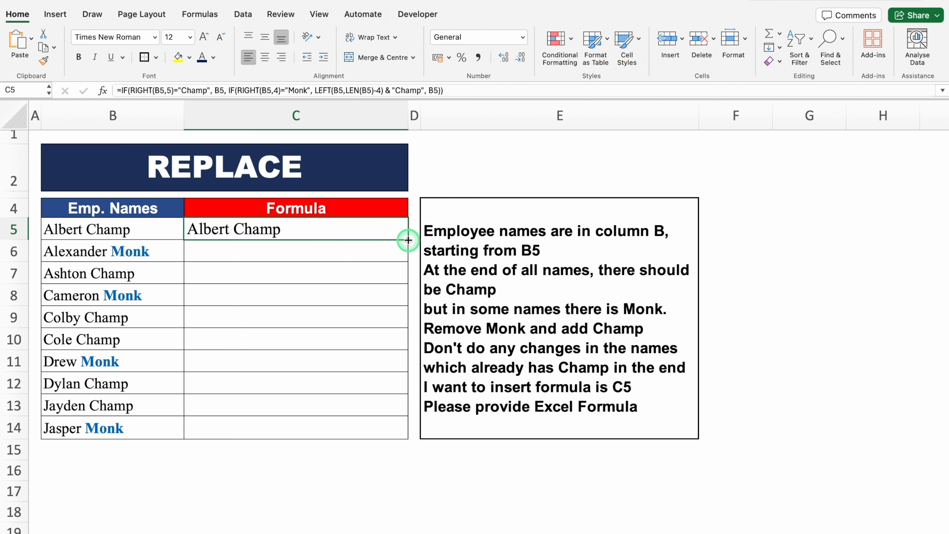
{"action": "left_click_drag", "start_coordinate": [408, 240], "coordinate": [423, 436]}
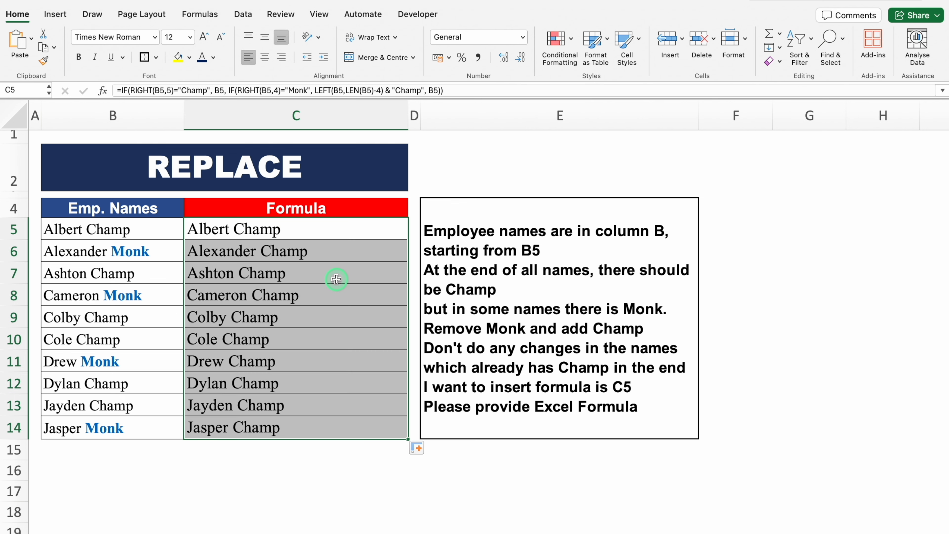
Step: Enter the pass/fail prompt in H8 of the IF sheet and check it against Total Marks from D3, Attendance from E3 and target cell F3
{"action": "left_click", "coordinate": [290, 253]}
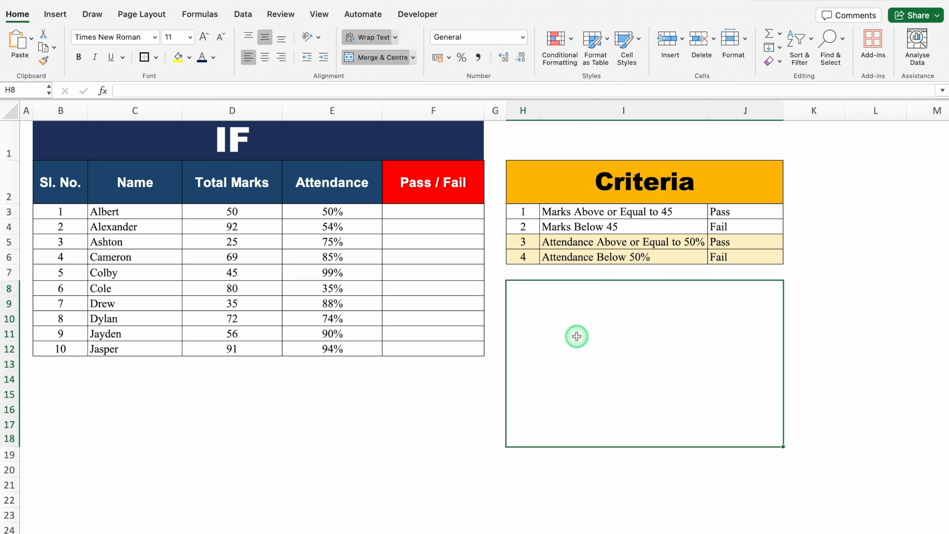
{"action": "type", "text": "Total Marks are in Column D, starting from D3 Total Attendance % is in Column E, starting from E3 Criterias are Marks above or equal to 45 is Pass Marks below 45 is fail Attendance above or equal to 50% is Pass Attendance below 50% is fail Attendance is in % I want formula in F3 Provide excel formula"}
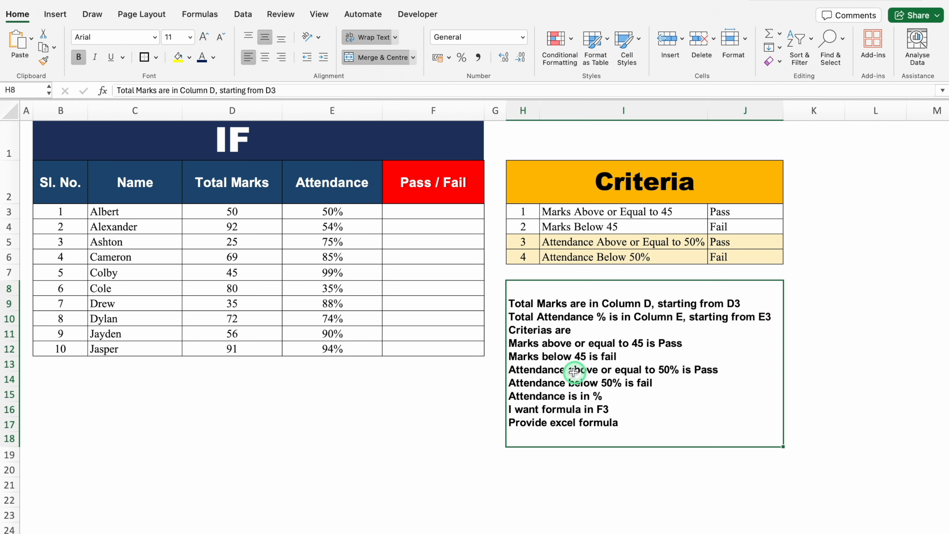
{"action": "left_click", "coordinate": [243, 105]}
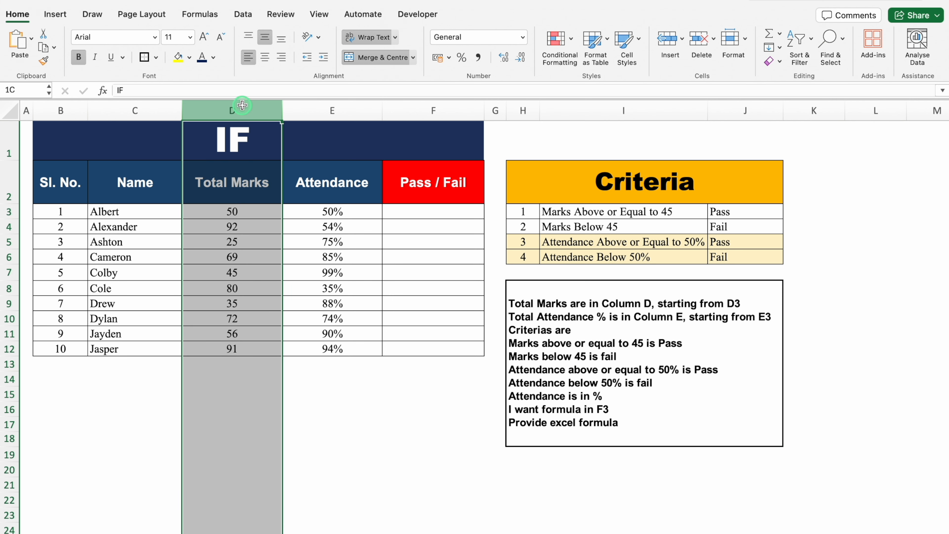
{"action": "left_click", "coordinate": [256, 208]}
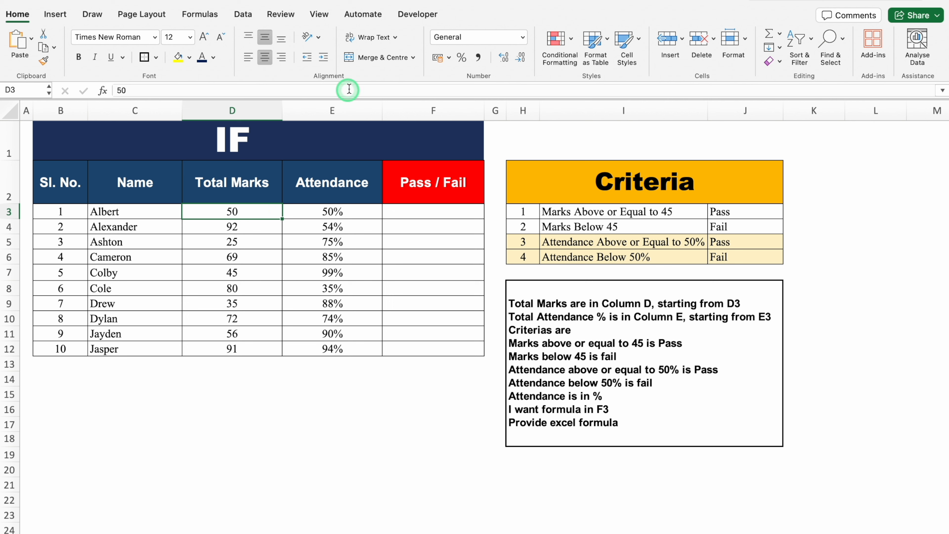
{"action": "left_click", "coordinate": [341, 111]}
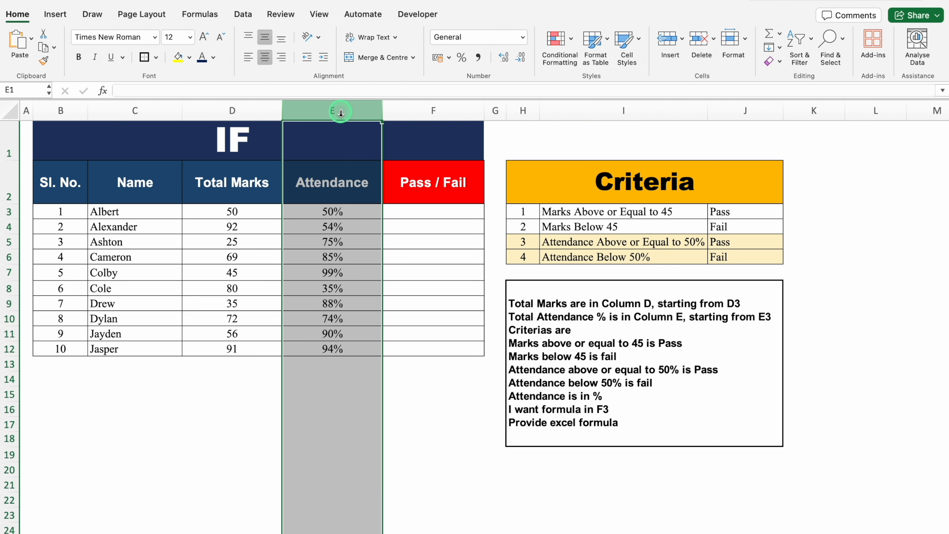
{"action": "left_click", "coordinate": [355, 210]}
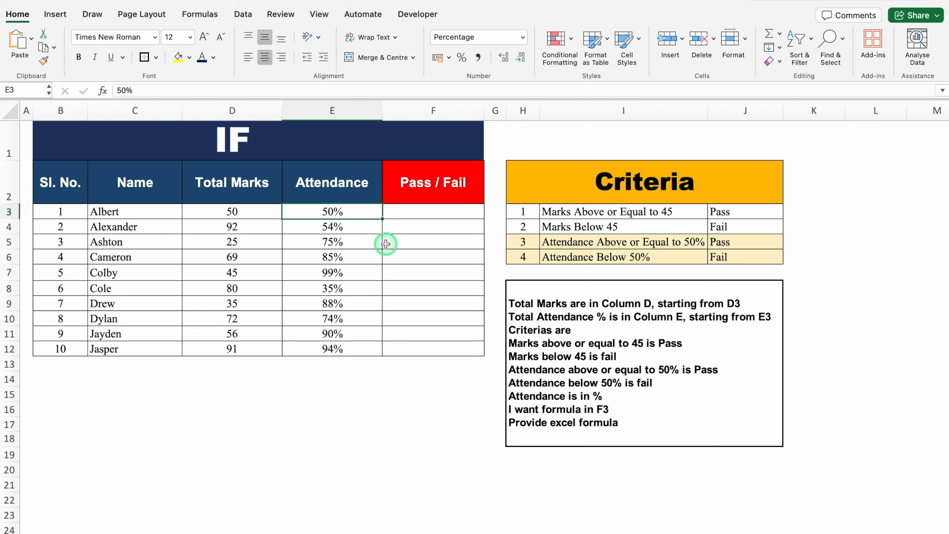
{"action": "left_click", "coordinate": [442, 210]}
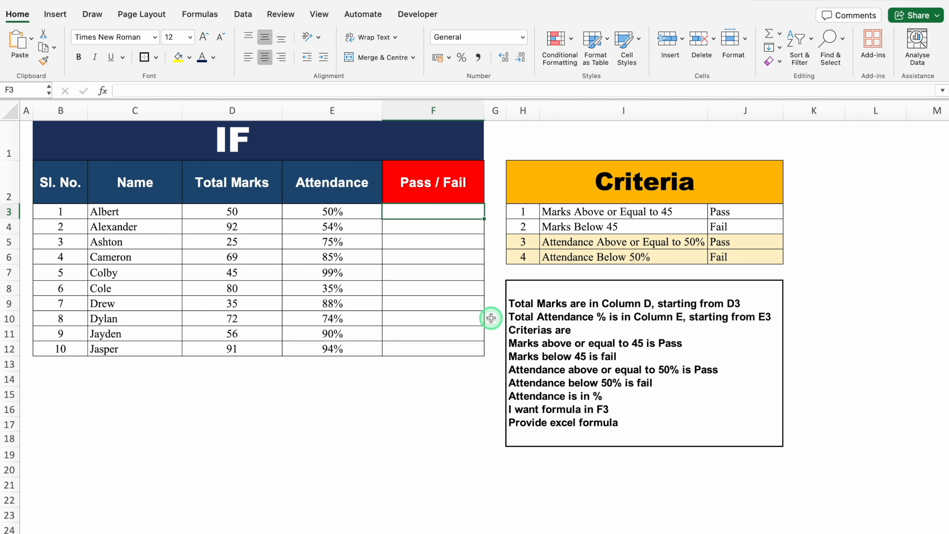
Step: Copy the pass/fail prompt text from H8 and submit it to ChatGPT
{"action": "double_click", "coordinate": [628, 412]}
{"action": "left_click_drag", "start_coordinate": [629, 423], "coordinate": [472, 388]}
{"action": "key", "text": "ctrl+c"}
{"action": "left_click", "coordinate": [471, 387]}
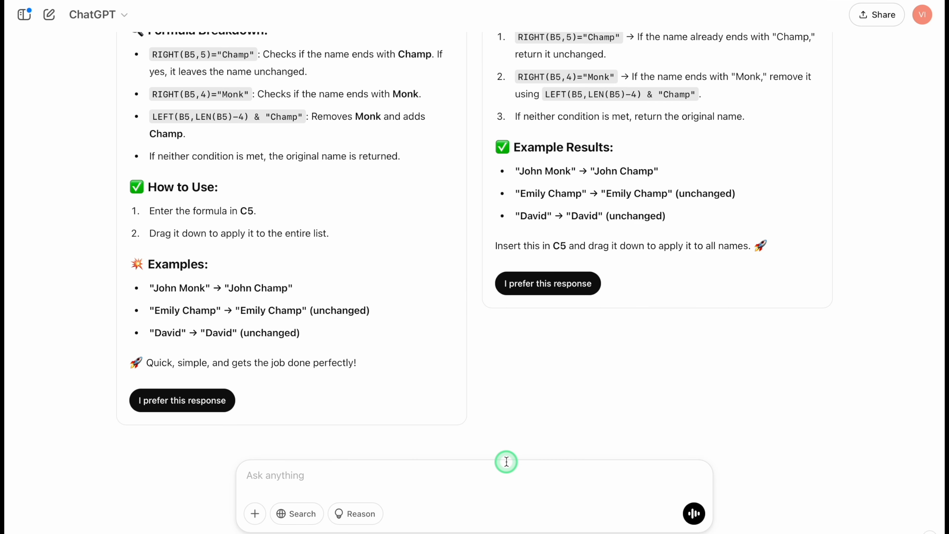
{"action": "key", "text": "ctrl+v"}
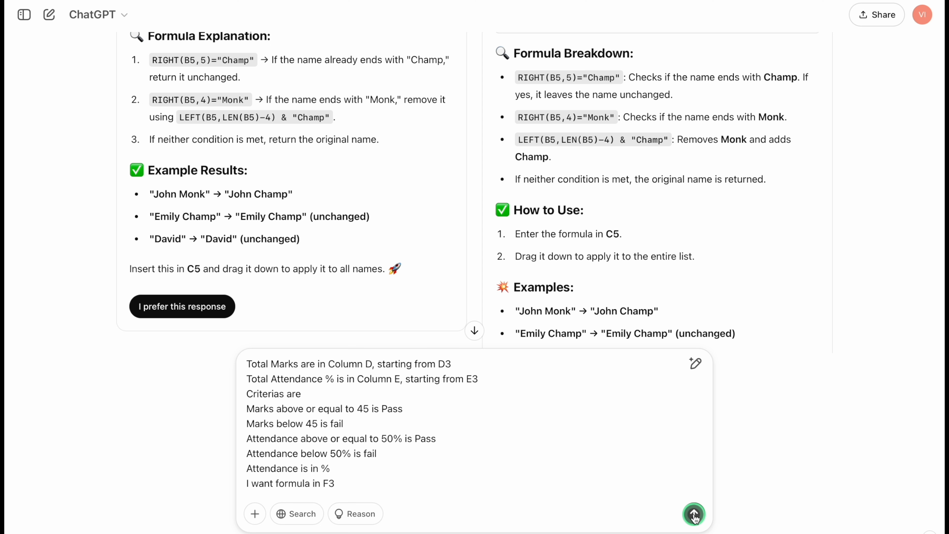
{"action": "left_click", "coordinate": [694, 515]}
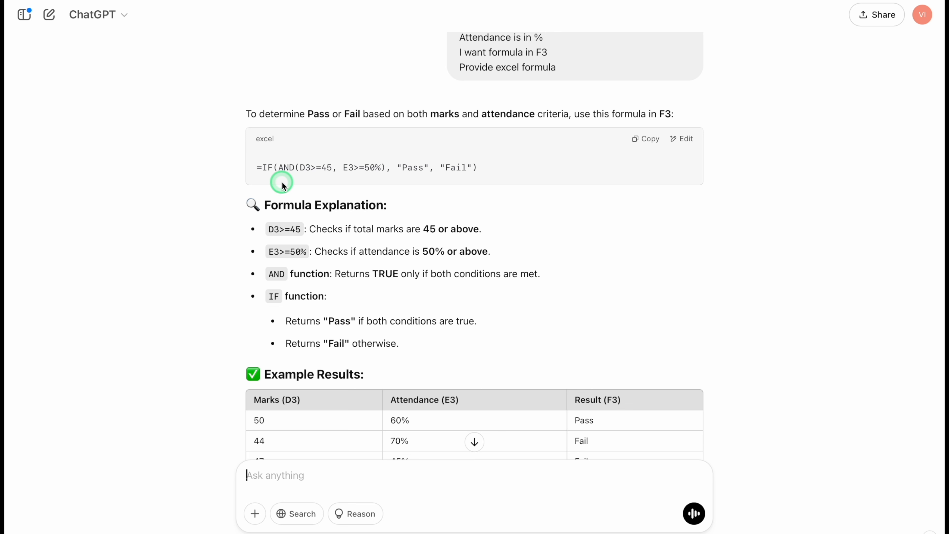
Step: Copy ChatGPT's formula =IF(AND(D3>=45, E3>=50%), "Pass", "Fail") into F3 in Excel and fill it down to F12
{"action": "left_click", "coordinate": [645, 139]}
{"action": "left_click", "coordinate": [475, 442]}
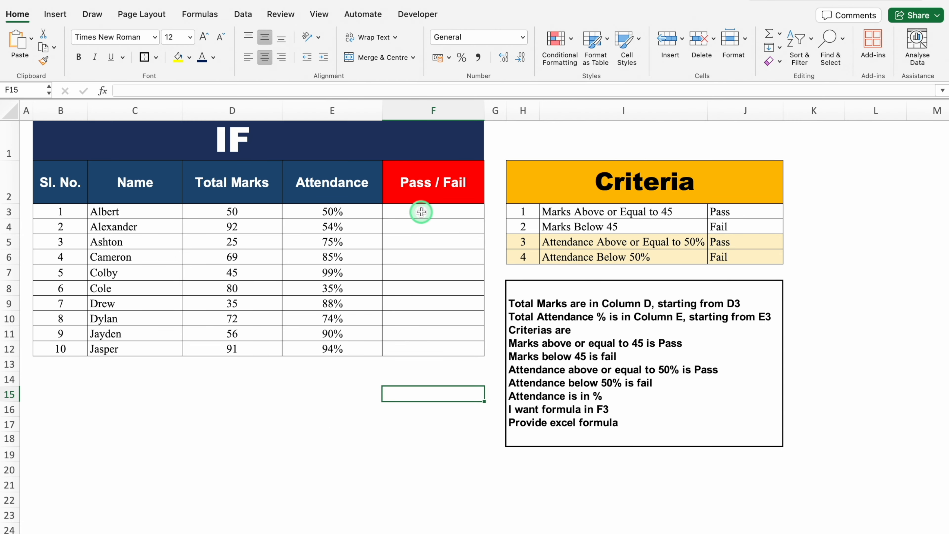
{"action": "left_click", "coordinate": [421, 212]}
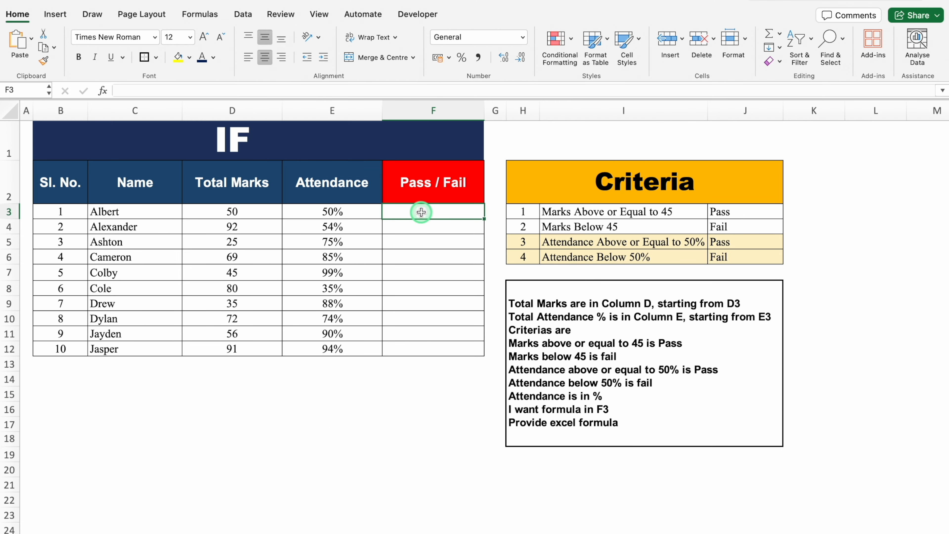
{"action": "left_click", "coordinate": [349, 92]}
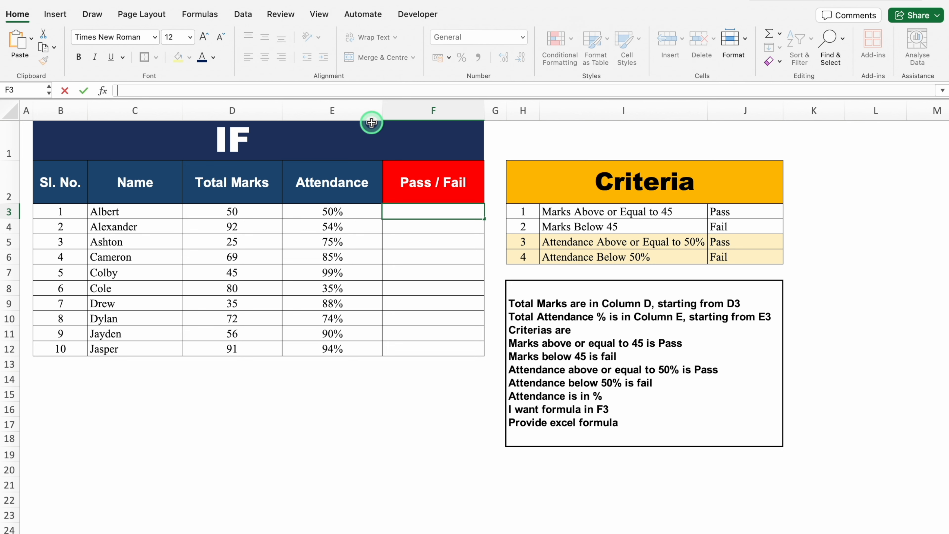
{"action": "key", "text": "super+v"}
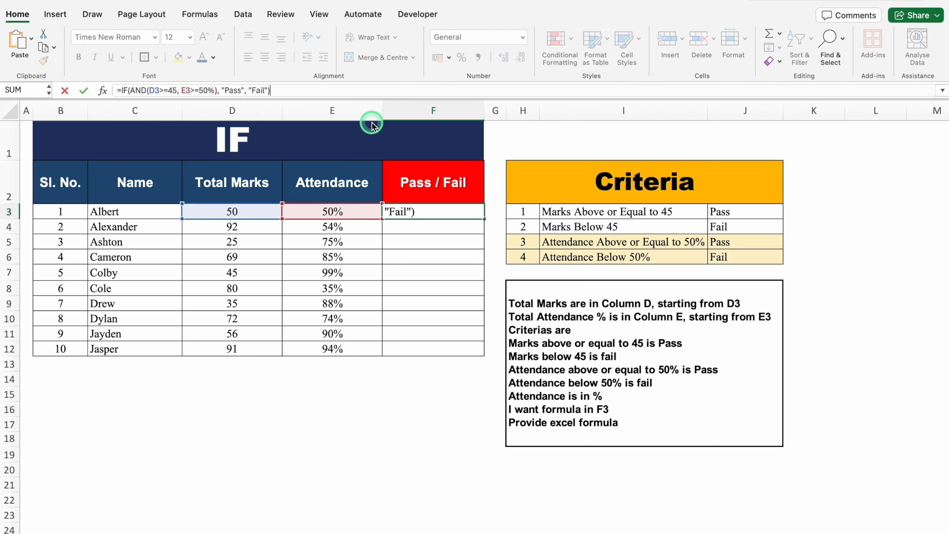
{"action": "key", "text": "Return"}
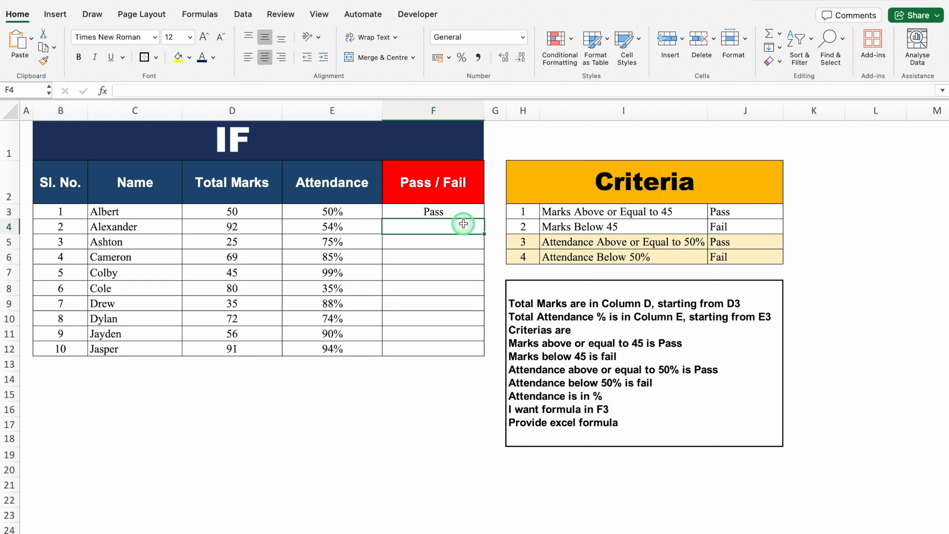
{"action": "left_click", "coordinate": [461, 210]}
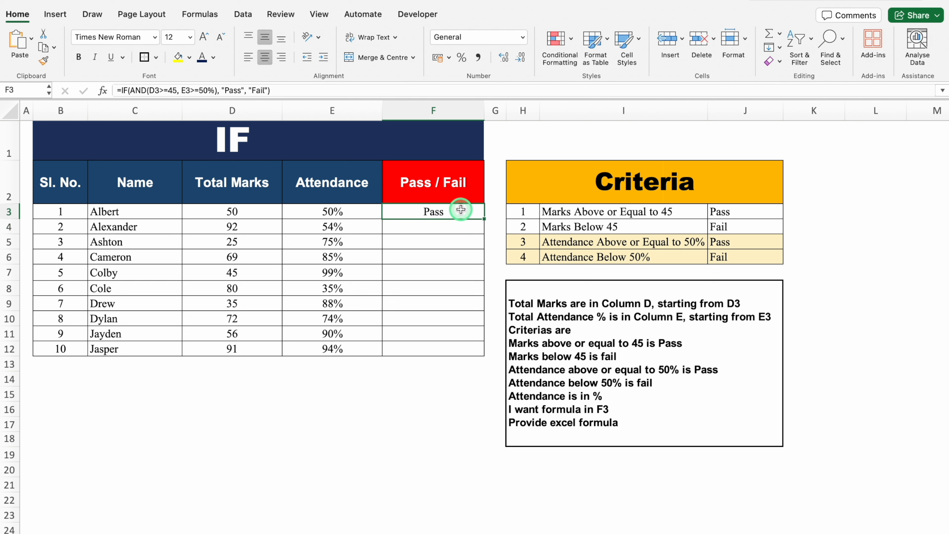
{"action": "left_click_drag", "start_coordinate": [478, 223], "coordinate": [489, 361]}
Step: Check the marks and attendance in D5:E5 against the Pass / Fail formula in F5
{"action": "left_click", "coordinate": [251, 242]}
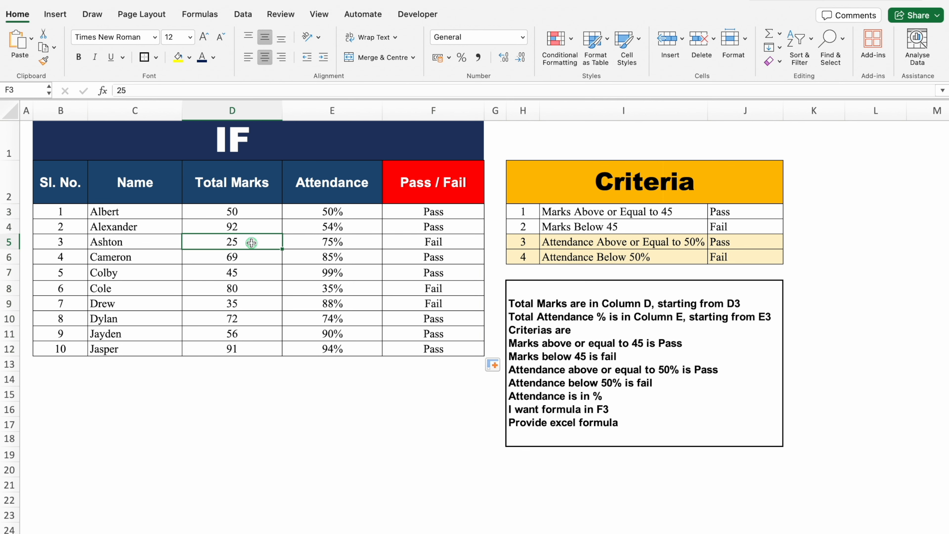
{"action": "left_click_drag", "start_coordinate": [252, 242], "coordinate": [329, 243]}
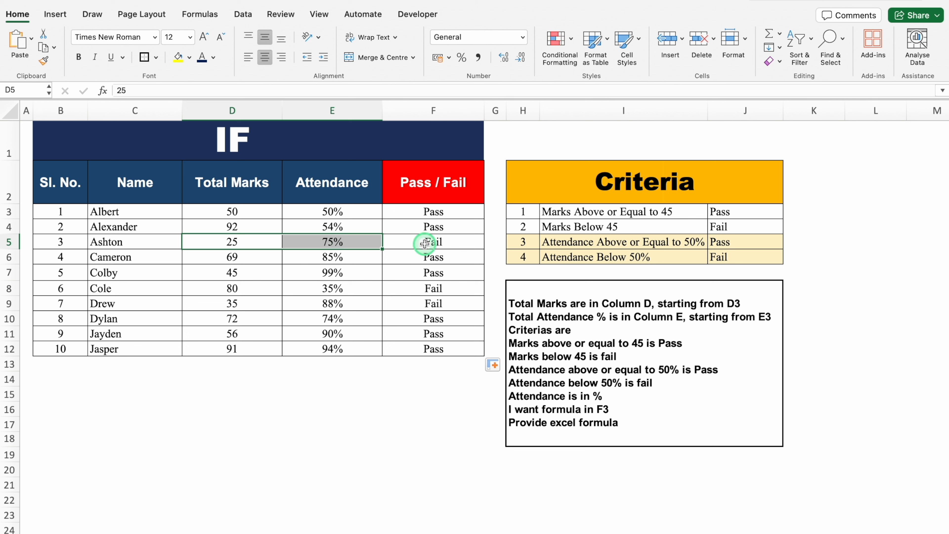
{"action": "left_click", "coordinate": [424, 243]}
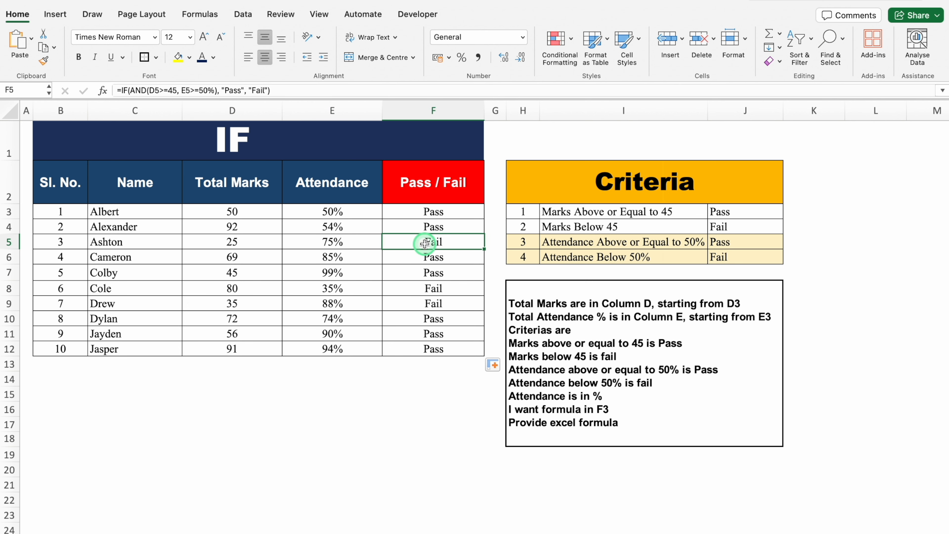
Step: Set the attendance in E3 to 49% and check the Pass / Fail result in F3
{"action": "left_click", "coordinate": [249, 216]}
{"action": "left_click", "coordinate": [333, 210]}
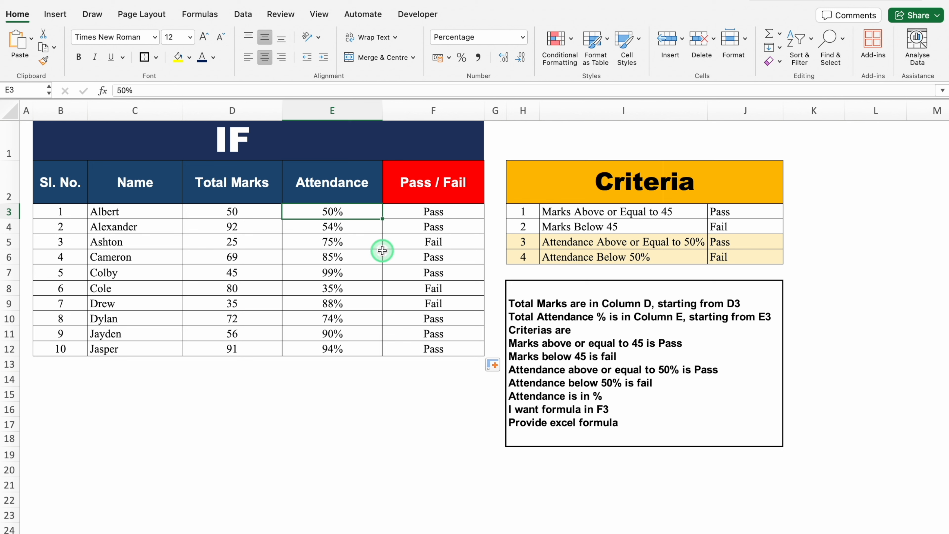
{"action": "type", "text": "49"}
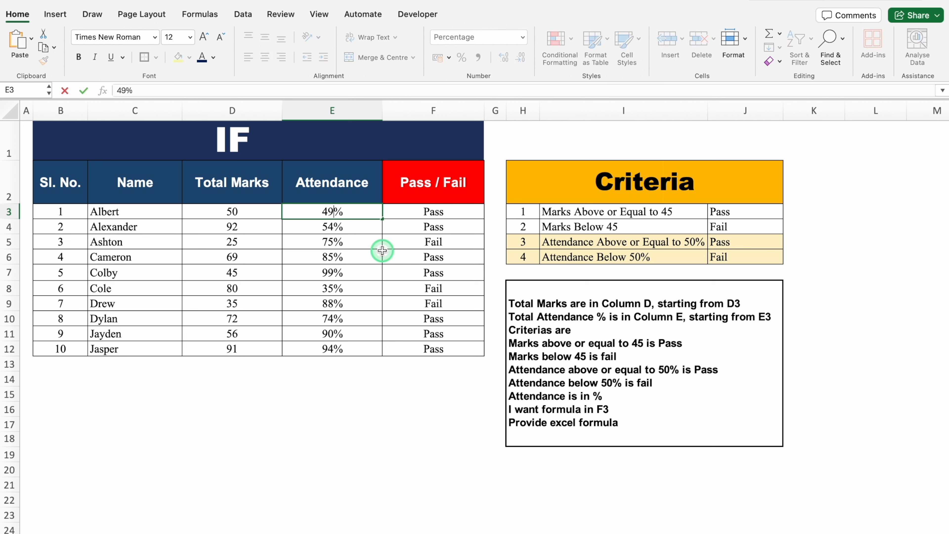
{"action": "key", "text": "Return"}
{"action": "left_click", "coordinate": [411, 213]}
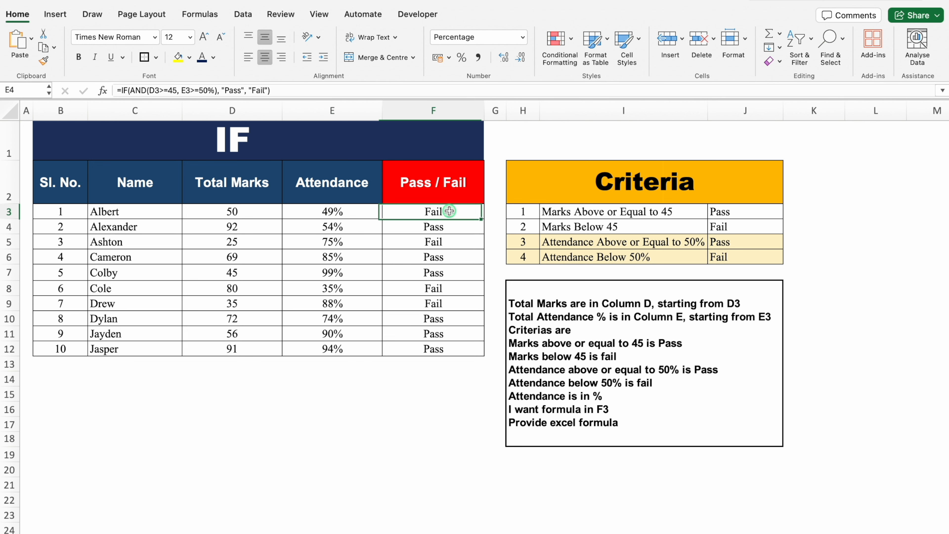
{"action": "left_click", "coordinate": [446, 388]}
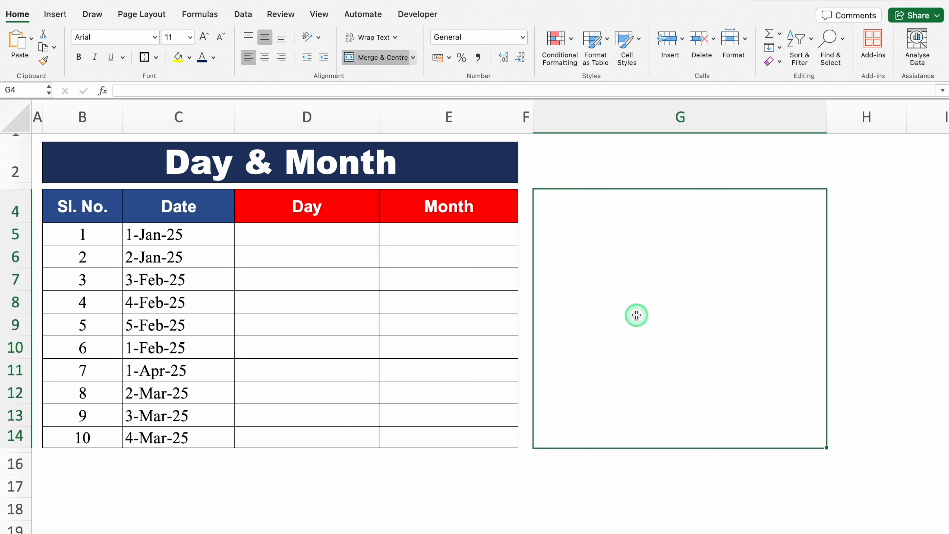
Step: Paste the day and month prompt into G4 of the Day & Month sheet and check it against dates from C5 and target cells D5 and E5
{"action": "key", "text": "super+v"}
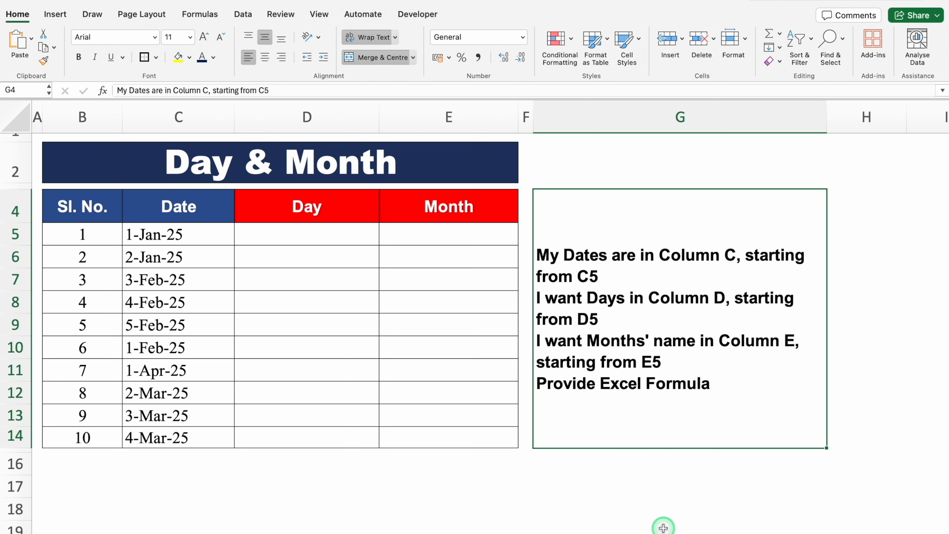
{"action": "left_click", "coordinate": [177, 117]}
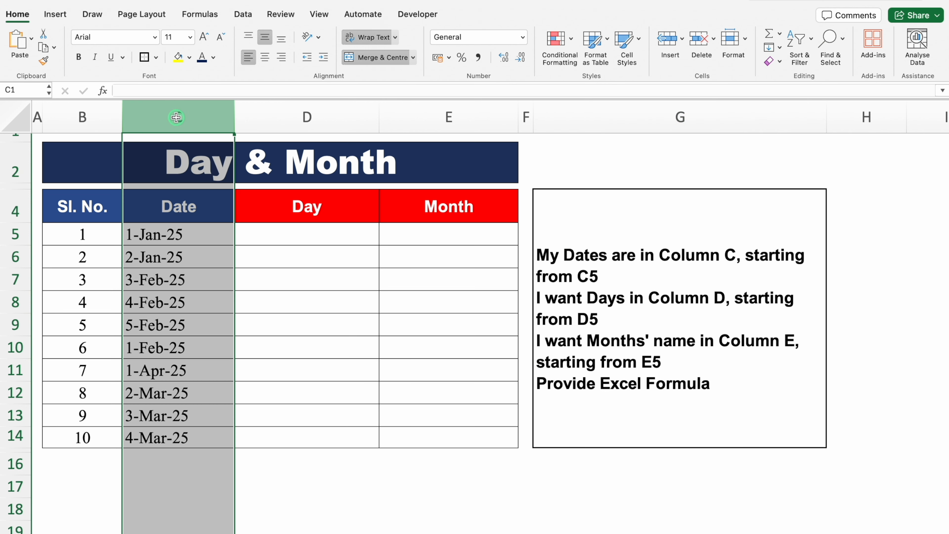
{"action": "left_click", "coordinate": [200, 234]}
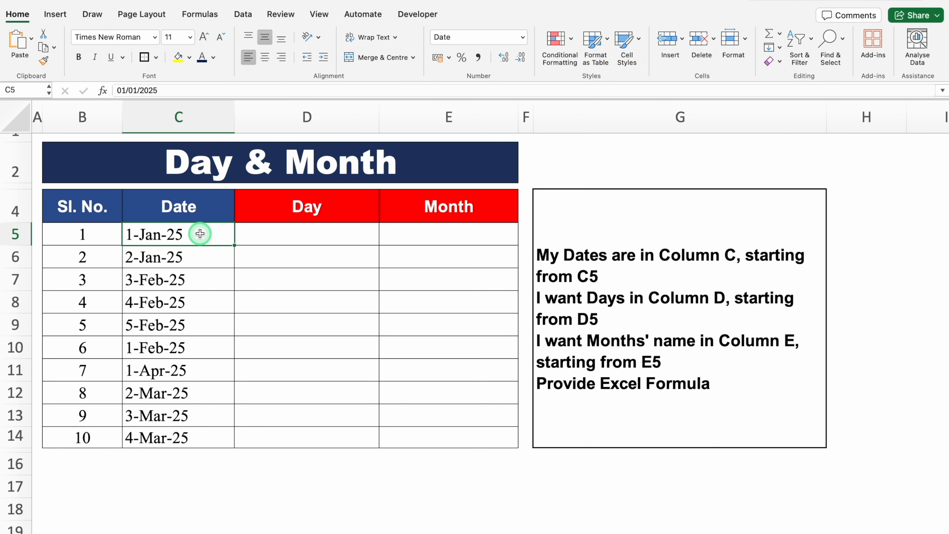
{"action": "left_click", "coordinate": [327, 115]}
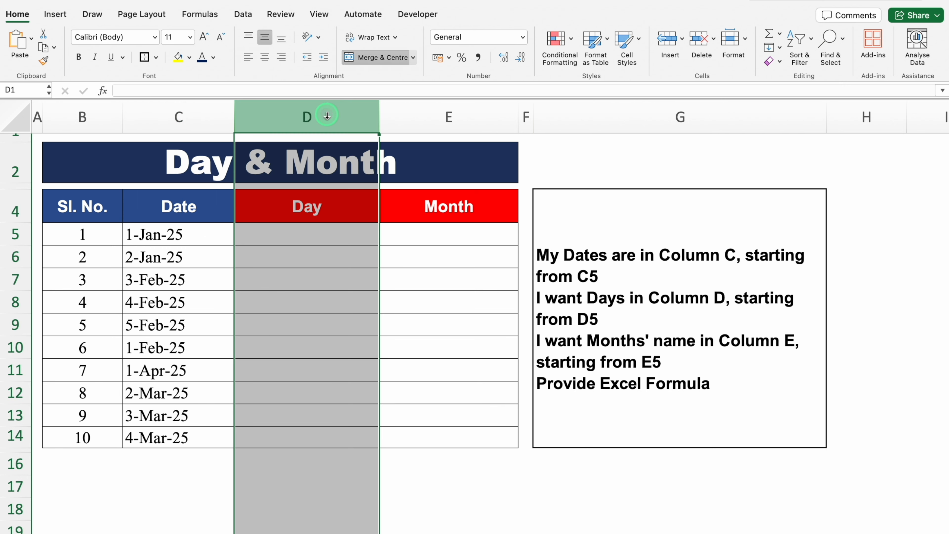
{"action": "left_click", "coordinate": [326, 238]}
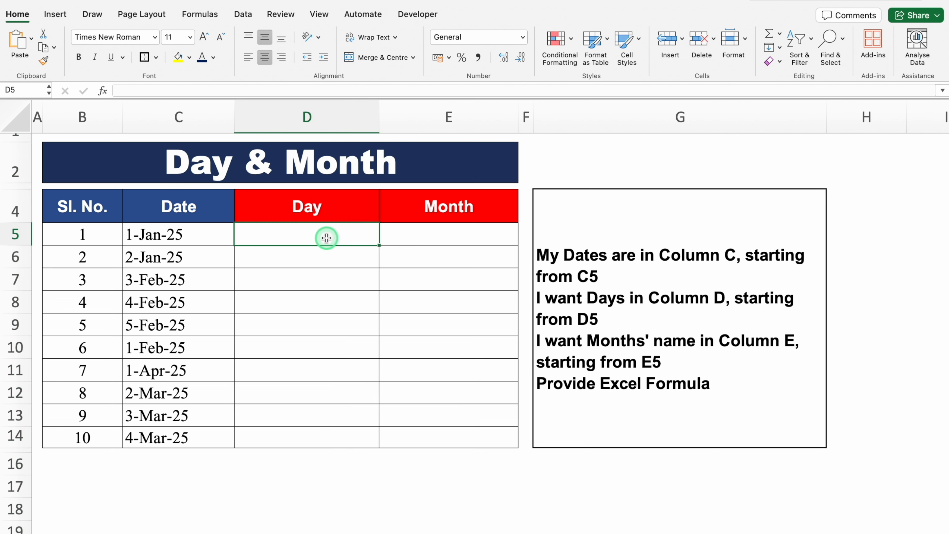
{"action": "left_click", "coordinate": [431, 119]}
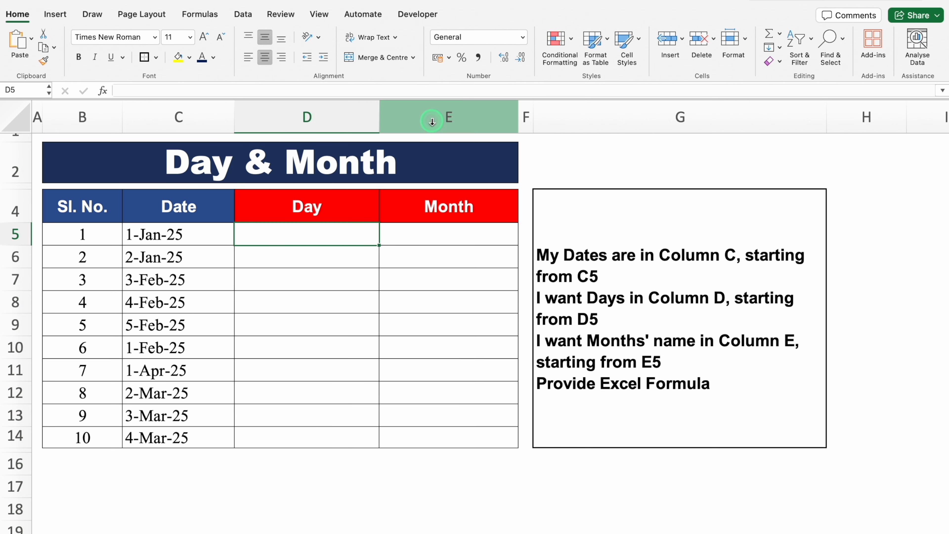
{"action": "left_click", "coordinate": [459, 236]}
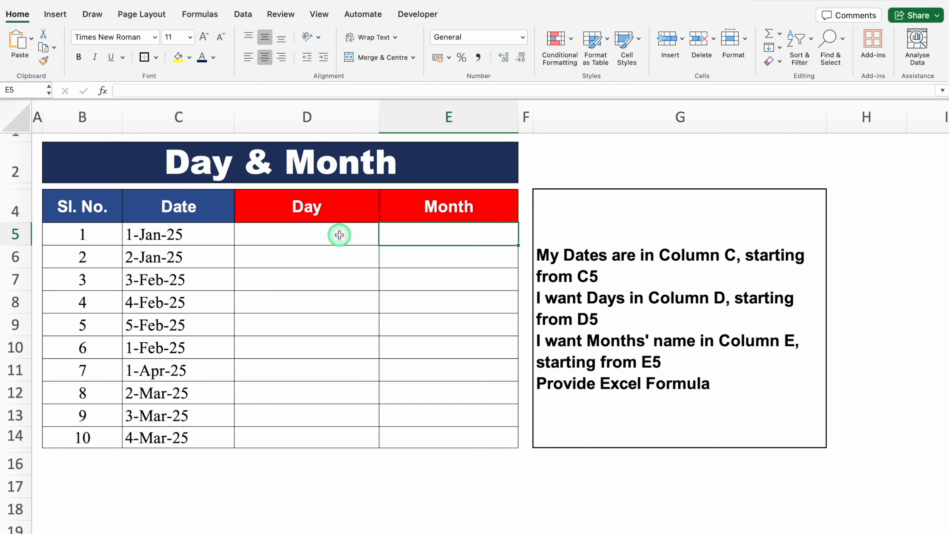
Step: Copy the day and month prompt from G4, submit it to ChatGPT and review the suggested day and month name formulas
{"action": "double_click", "coordinate": [699, 371]}
{"action": "left_click_drag", "start_coordinate": [699, 371], "coordinate": [540, 268]}
{"action": "key", "text": "ctrl+c"}
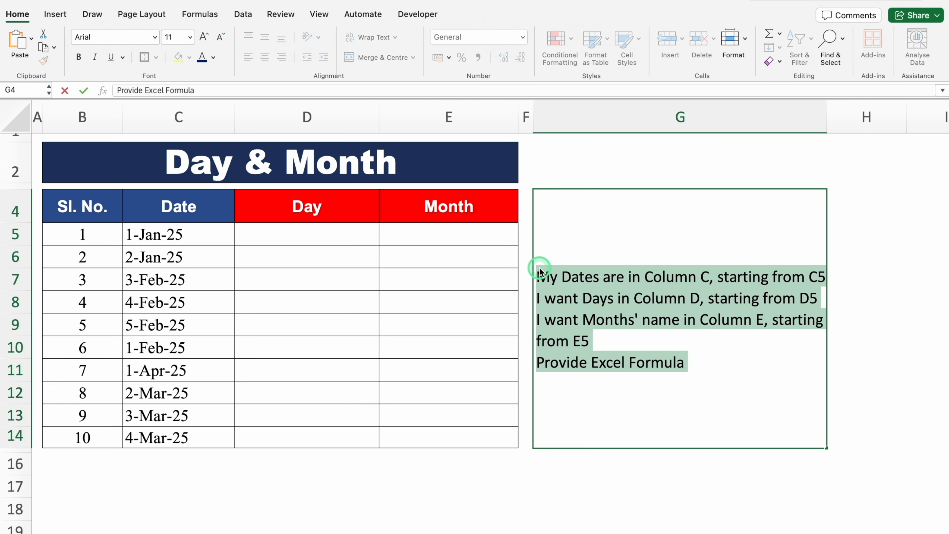
{"action": "left_click", "coordinate": [324, 232]}
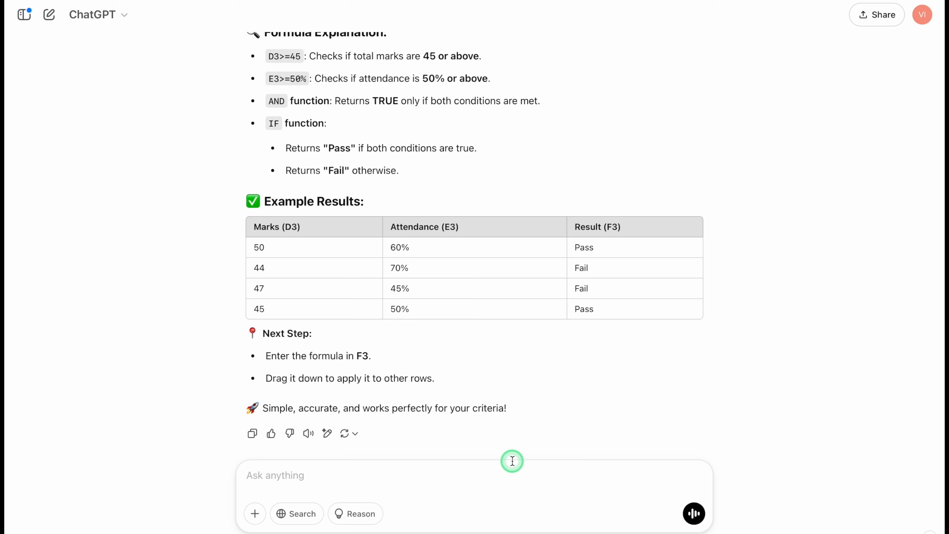
{"action": "key", "text": "ctrl+v"}
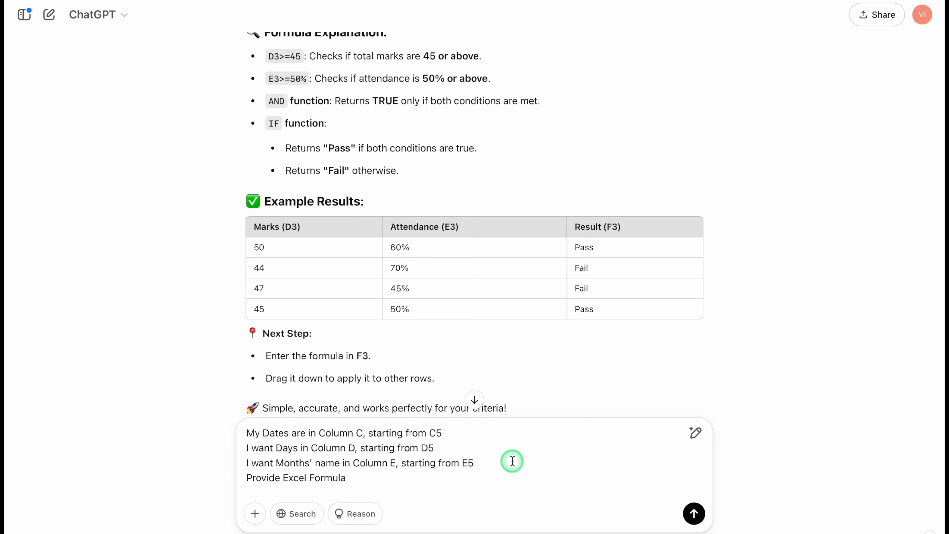
{"action": "left_click", "coordinate": [696, 514]}
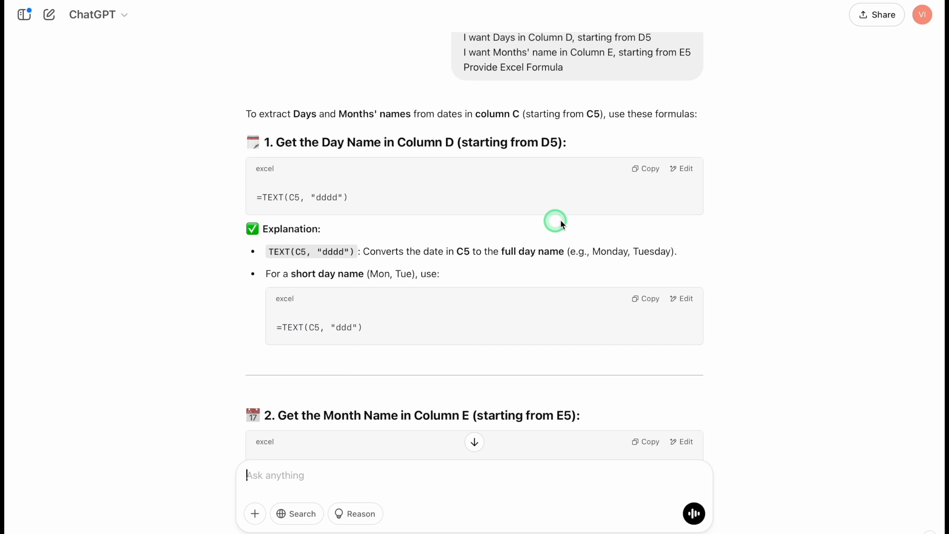
{"action": "left_click", "coordinate": [477, 442]}
{"action": "scroll", "coordinate": [470, 191], "scroll_direction": "up", "scroll_amount": 3}
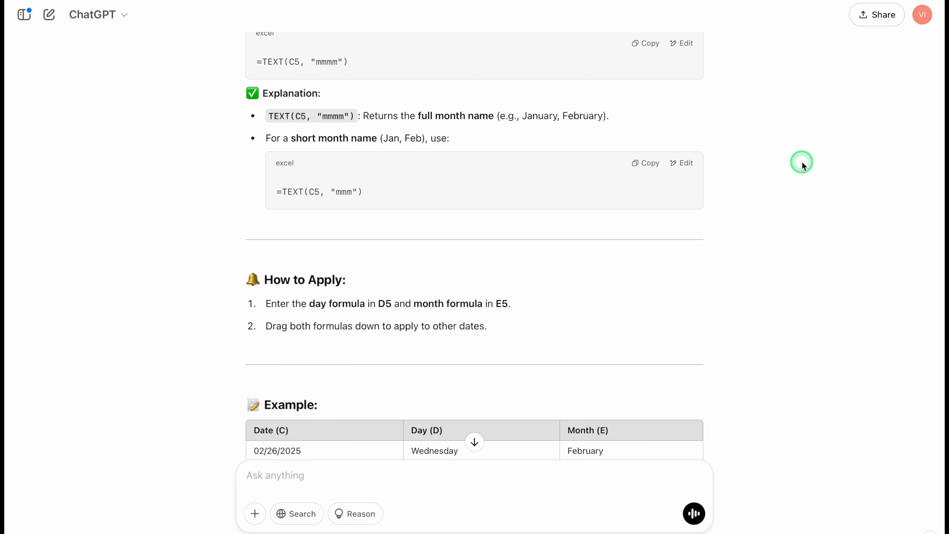
Step: Copy ChatGPT's short day name formula =TEXT(C5, "ddd") into D5 of the Day & Month sheet and fill it down to D14
{"action": "scroll", "coordinate": [802, 162], "scroll_direction": "up", "scroll_amount": 5}
{"action": "scroll", "coordinate": [801, 162], "scroll_direction": "up", "scroll_amount": 2}
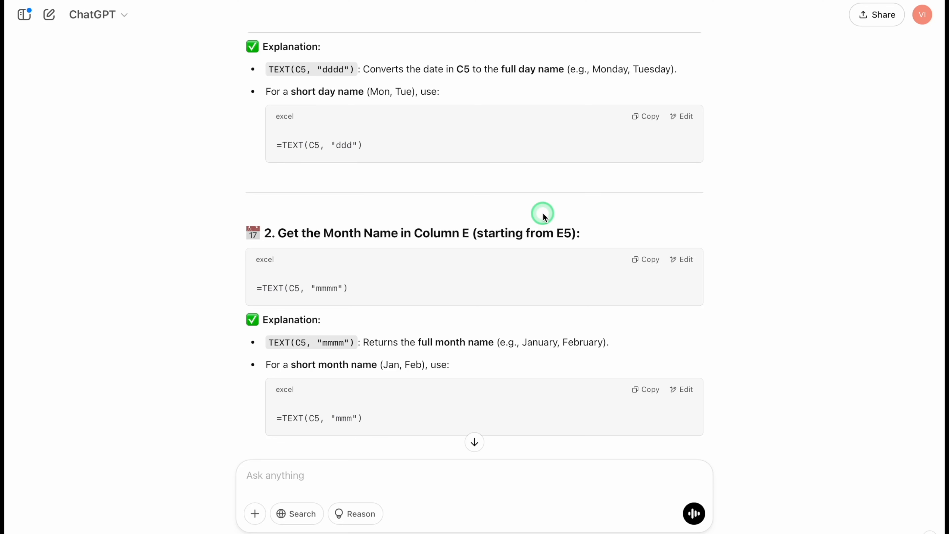
{"action": "left_click", "coordinate": [644, 117]}
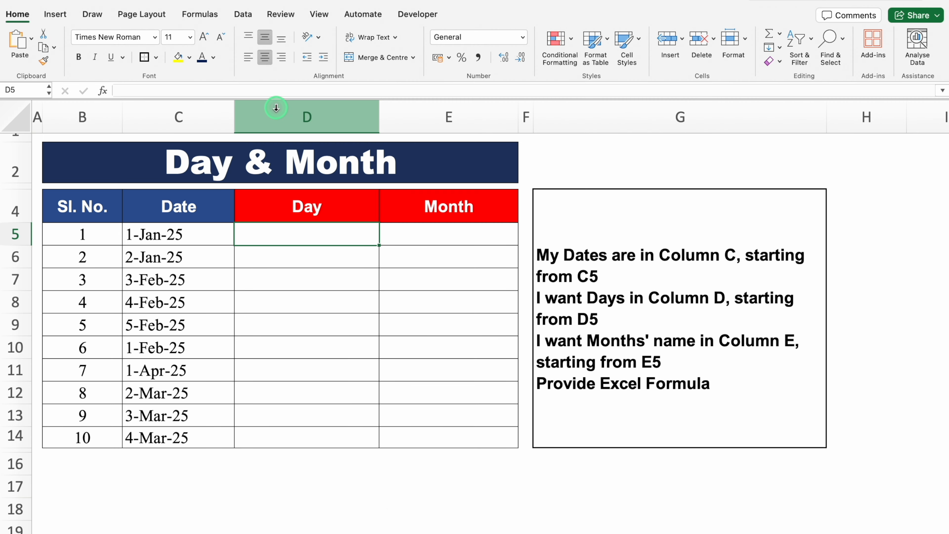
{"action": "left_click", "coordinate": [269, 90]}
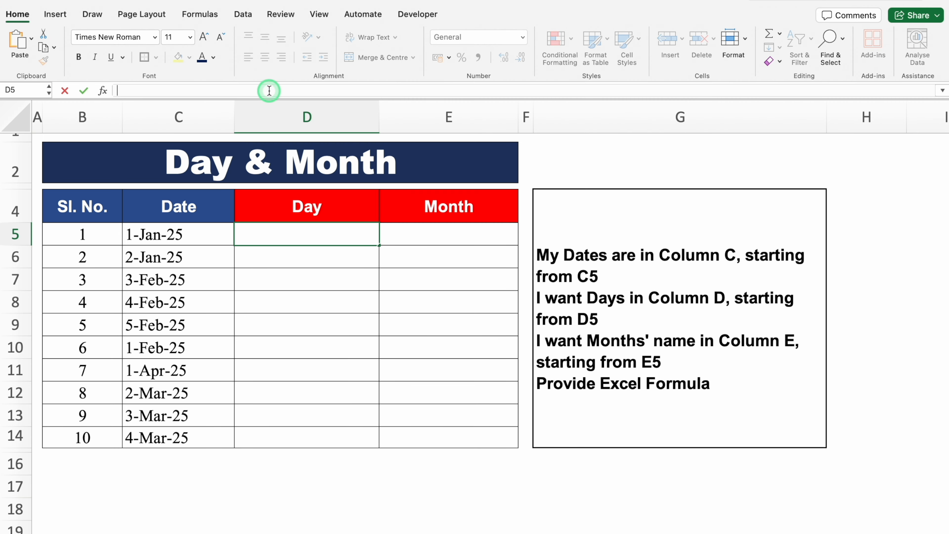
{"action": "key", "text": "super+v"}
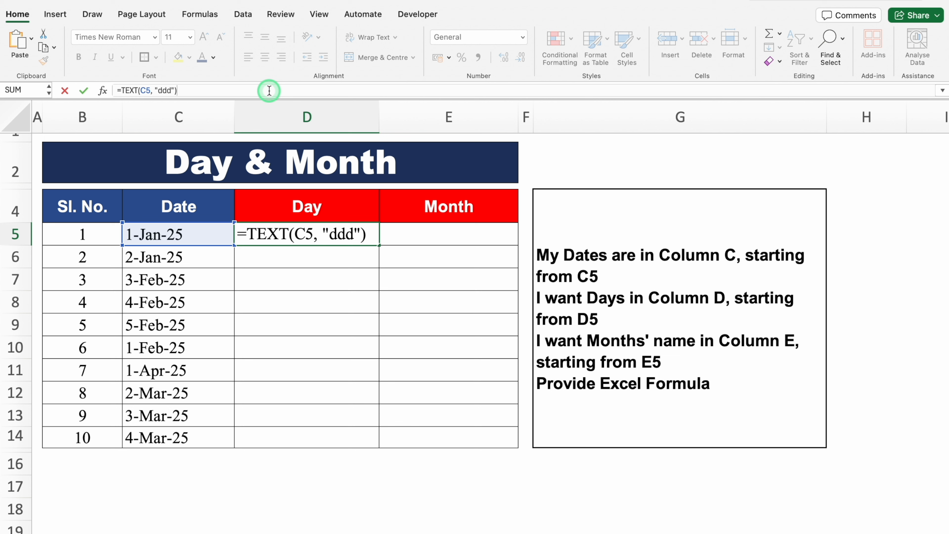
{"action": "key", "text": "Return"}
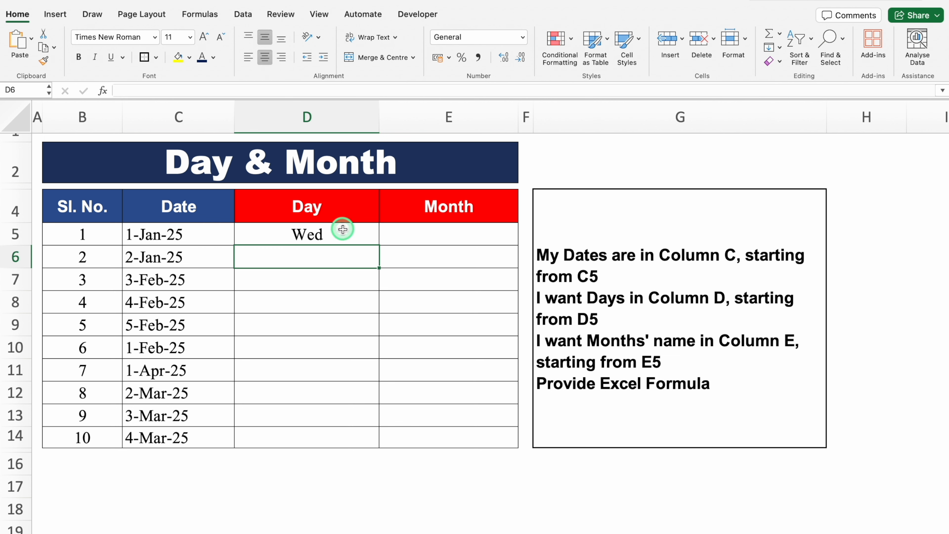
{"action": "left_click", "coordinate": [344, 233]}
{"action": "left_click_drag", "start_coordinate": [378, 245], "coordinate": [375, 443]}
Step: Copy ChatGPT's full month name formula =TEXT(C5, "mmmm") into E5 and fill it down to E14
{"action": "left_click", "coordinate": [425, 239]}
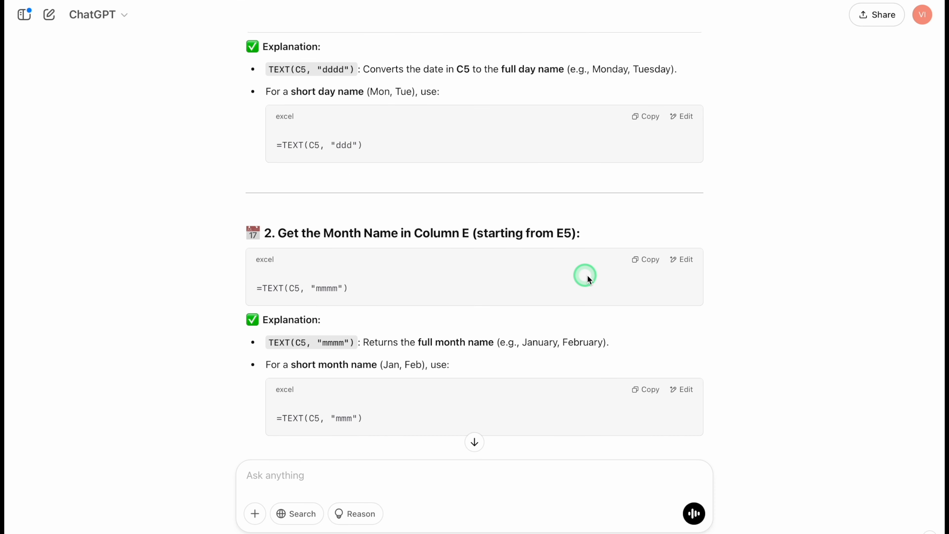
{"action": "left_click", "coordinate": [641, 263]}
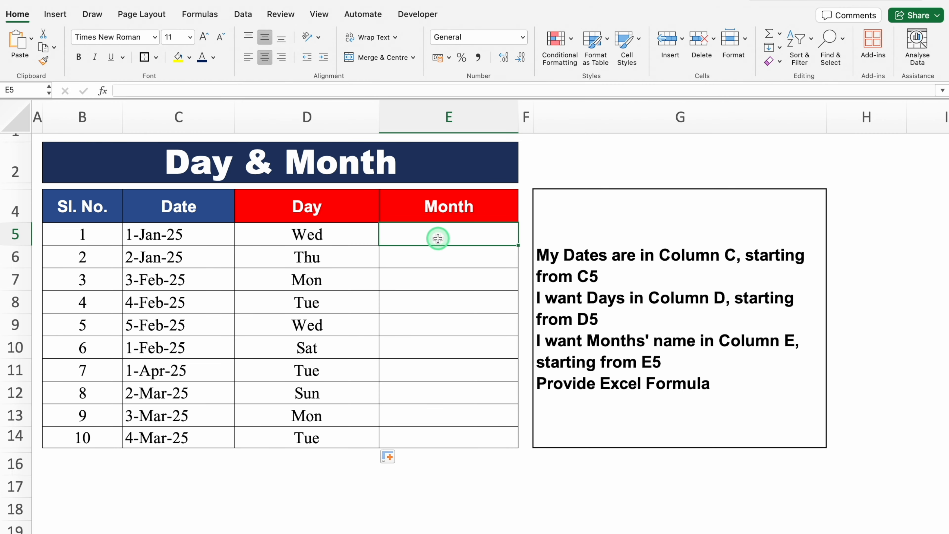
{"action": "left_click", "coordinate": [297, 88]}
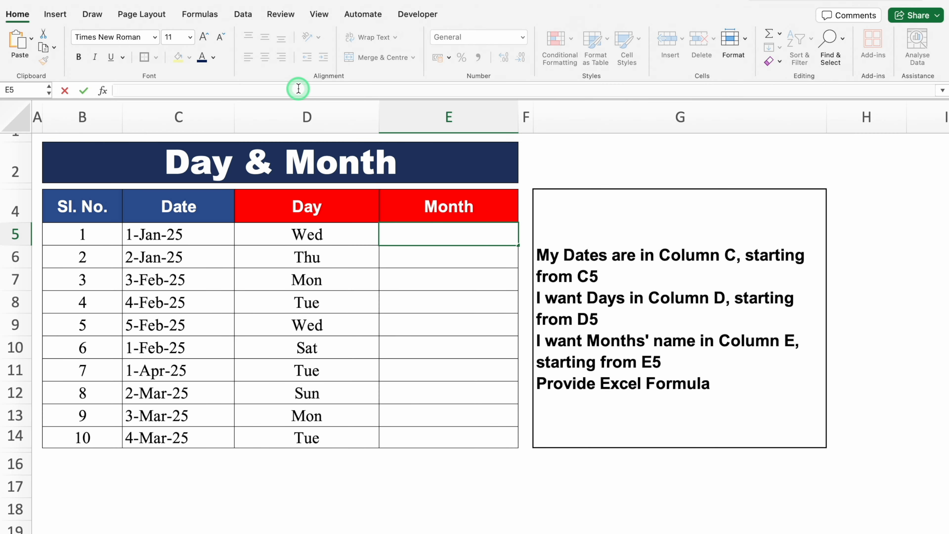
{"action": "key", "text": "super+v"}
{"action": "key", "text": "Return"}
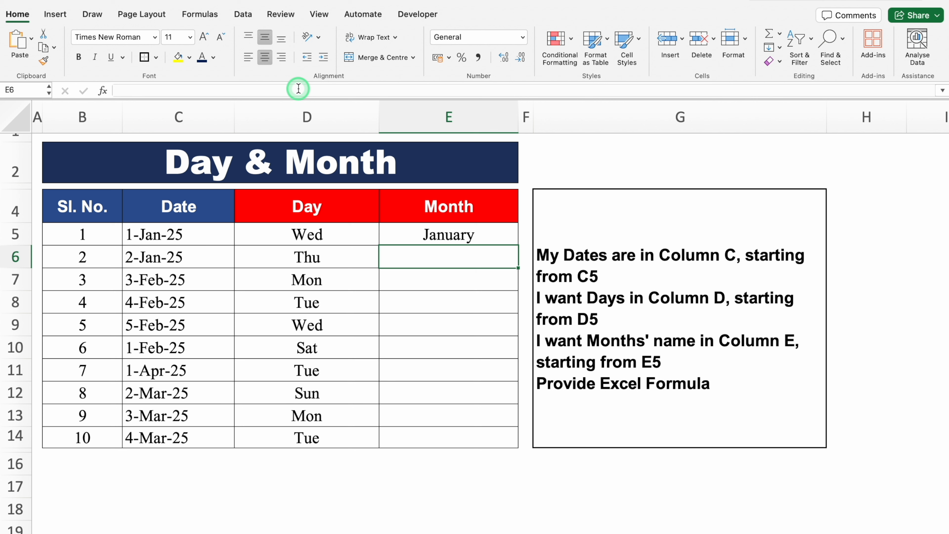
{"action": "left_click", "coordinate": [512, 241]}
{"action": "left_click_drag", "start_coordinate": [517, 246], "coordinate": [514, 443]}
{"action": "left_click", "coordinate": [546, 482]}
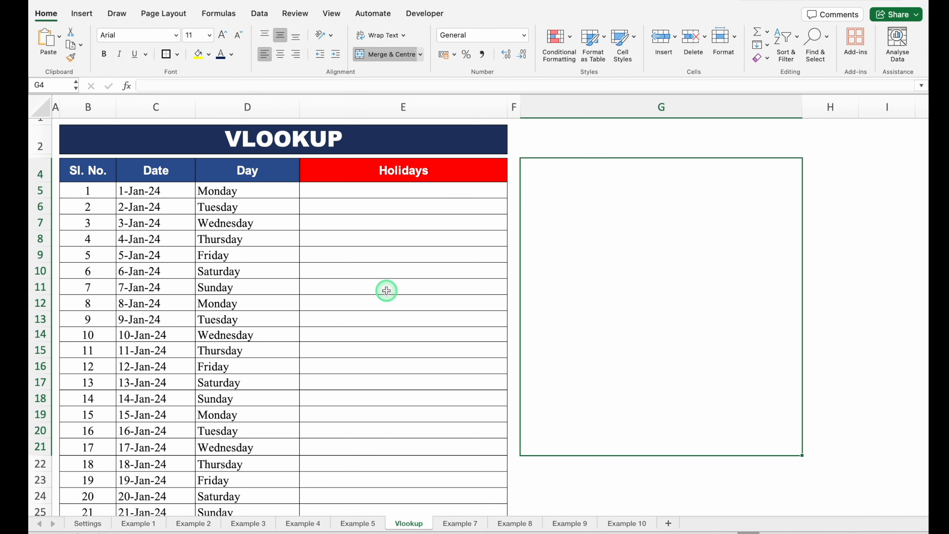
Step: Review the holidays list on the Settings sheet and paste the holiday VLOOKUP prompt into G4 of the Vlookup sheet
{"action": "left_click", "coordinate": [90, 523]}
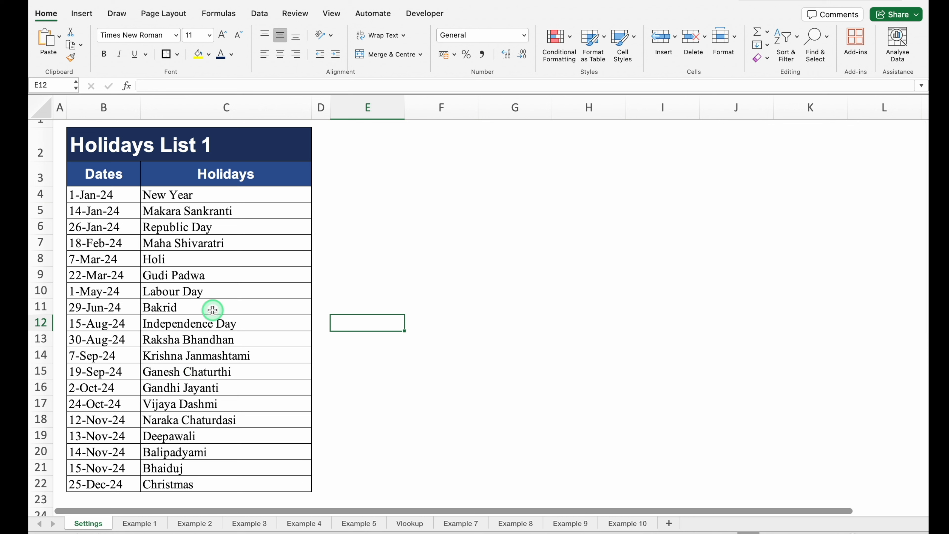
{"action": "left_click", "coordinate": [411, 523]}
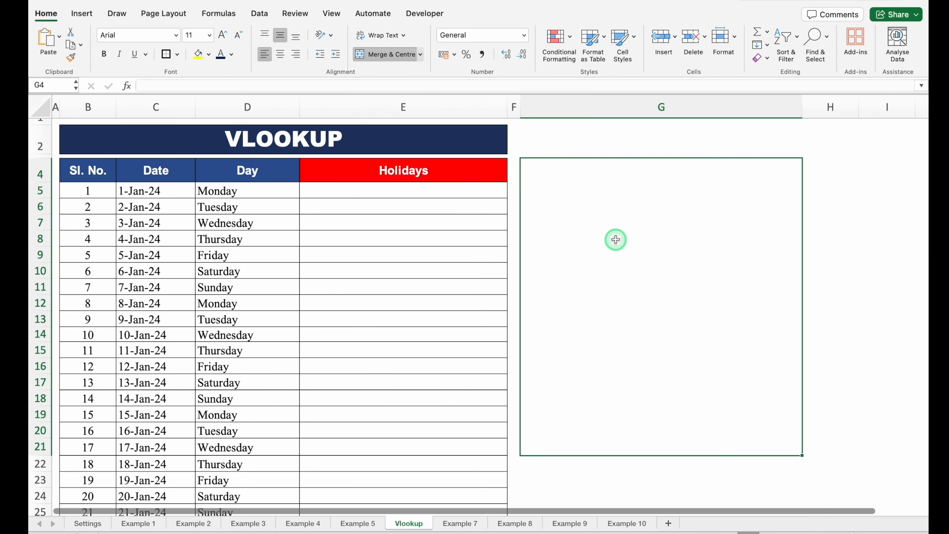
{"action": "key", "text": "super+v"}
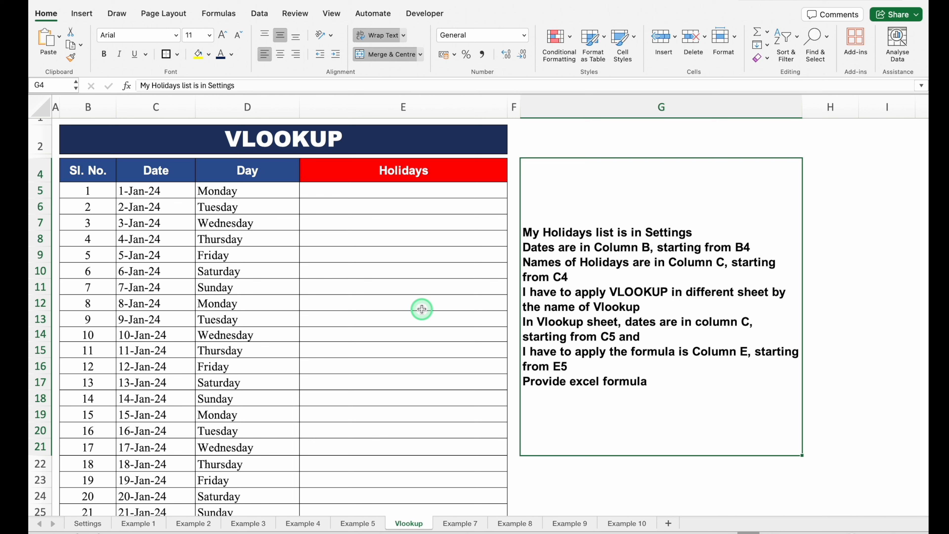
Step: Check the prompt's references against Settings dates from B4 and holidays from C4, and Vlookup dates from C5 and target cell E5
{"action": "left_click", "coordinate": [97, 522]}
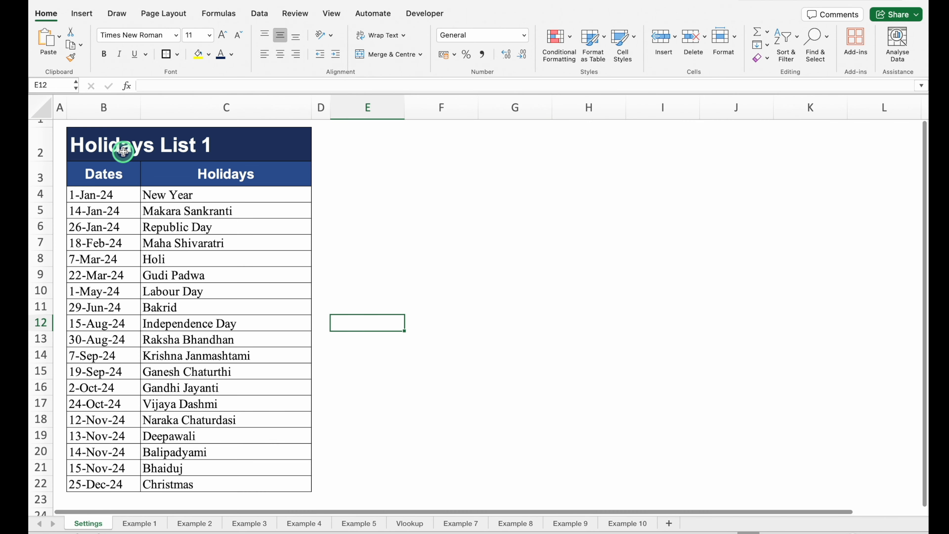
{"action": "left_click", "coordinate": [110, 101]}
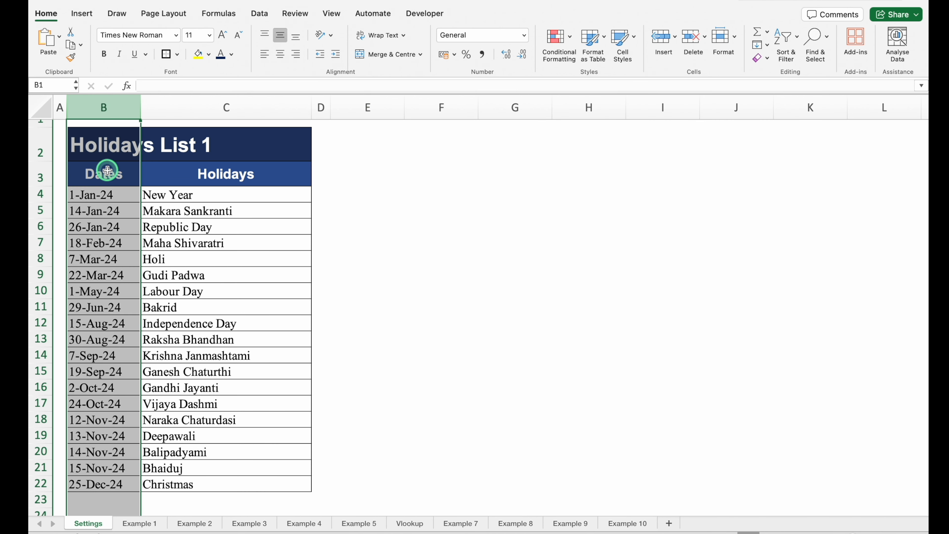
{"action": "left_click", "coordinate": [117, 191]}
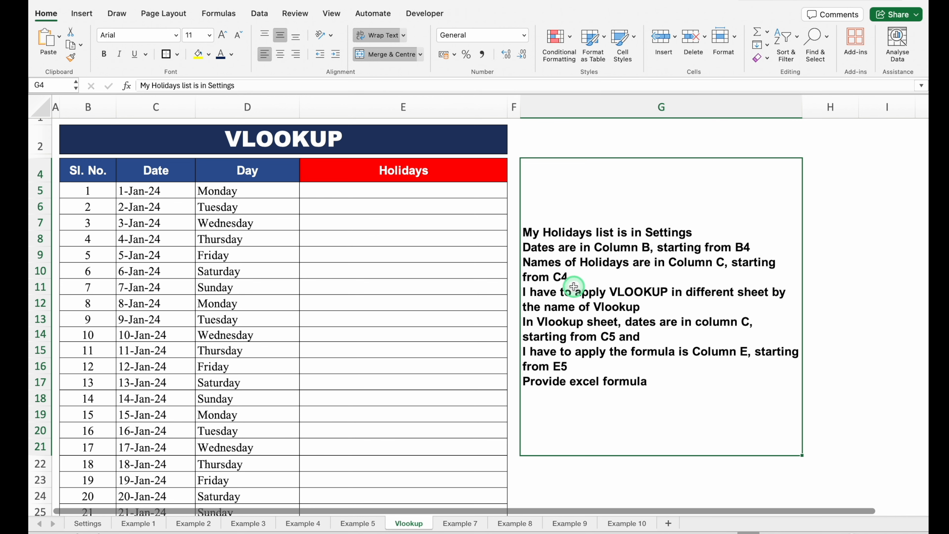
{"action": "left_click", "coordinate": [88, 523]}
{"action": "left_click", "coordinate": [231, 107]}
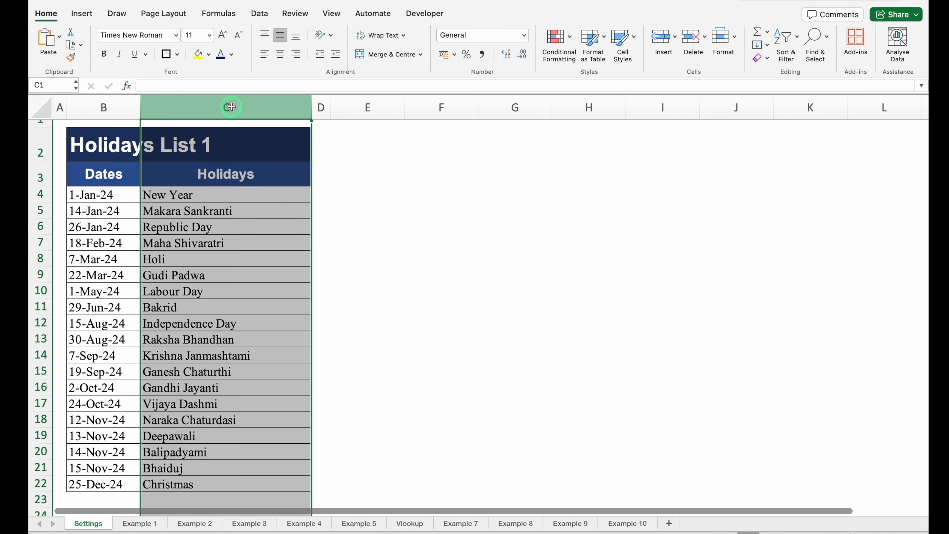
{"action": "left_click", "coordinate": [200, 196]}
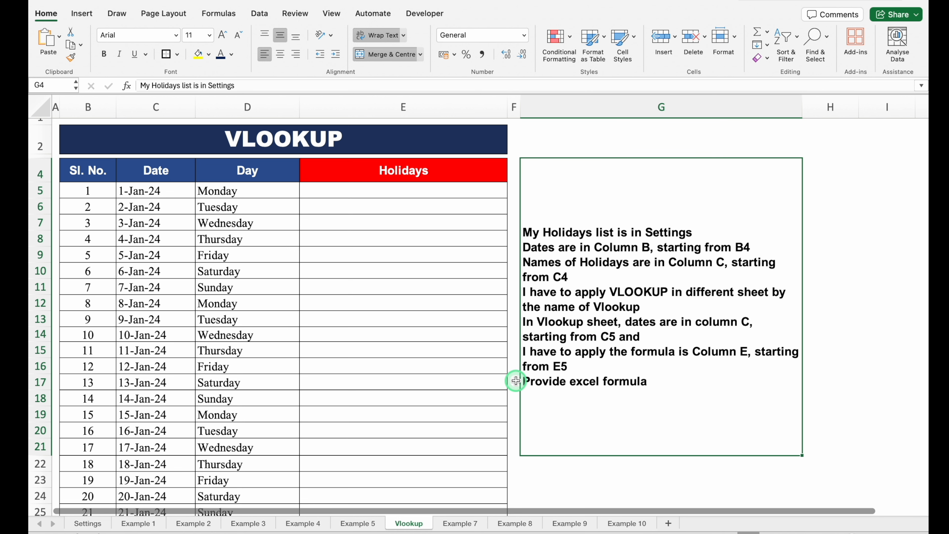
{"action": "left_click", "coordinate": [155, 101]}
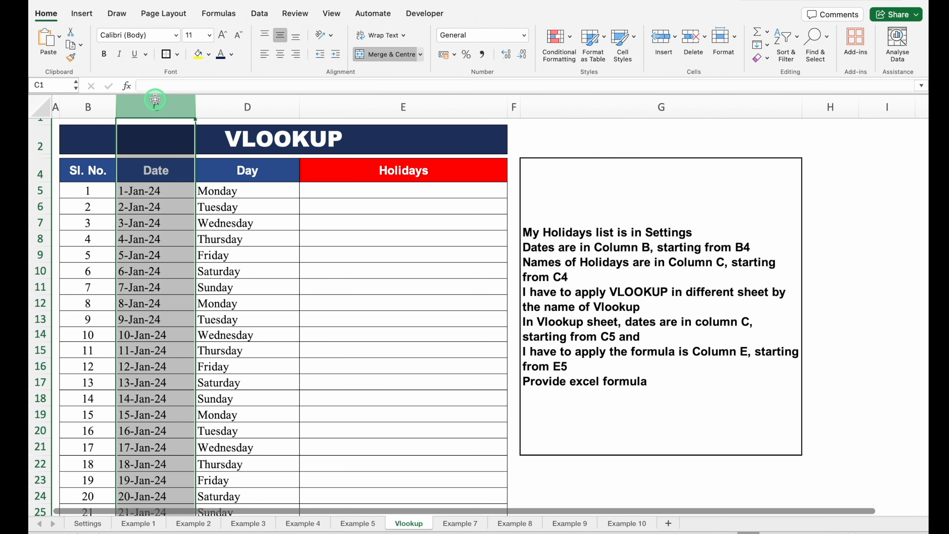
{"action": "left_click", "coordinate": [153, 193]}
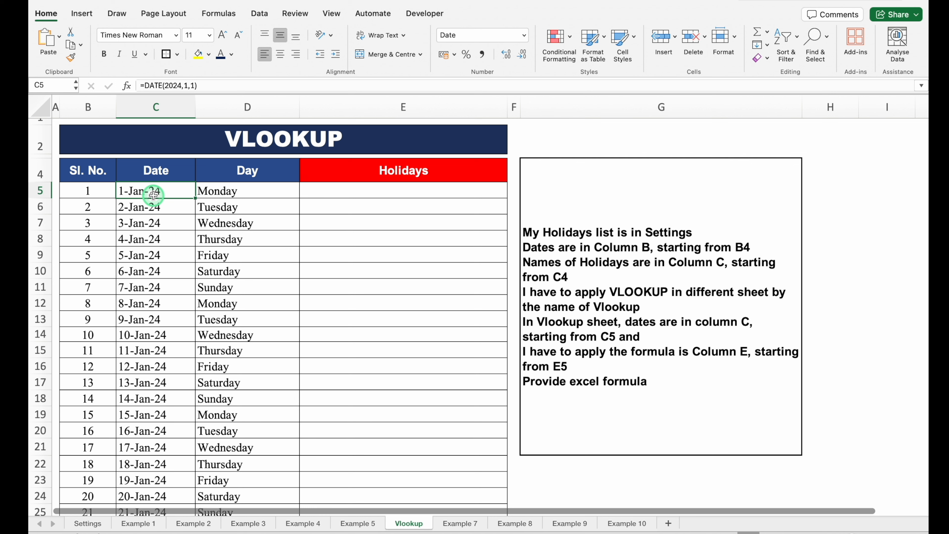
{"action": "left_click", "coordinate": [360, 194]}
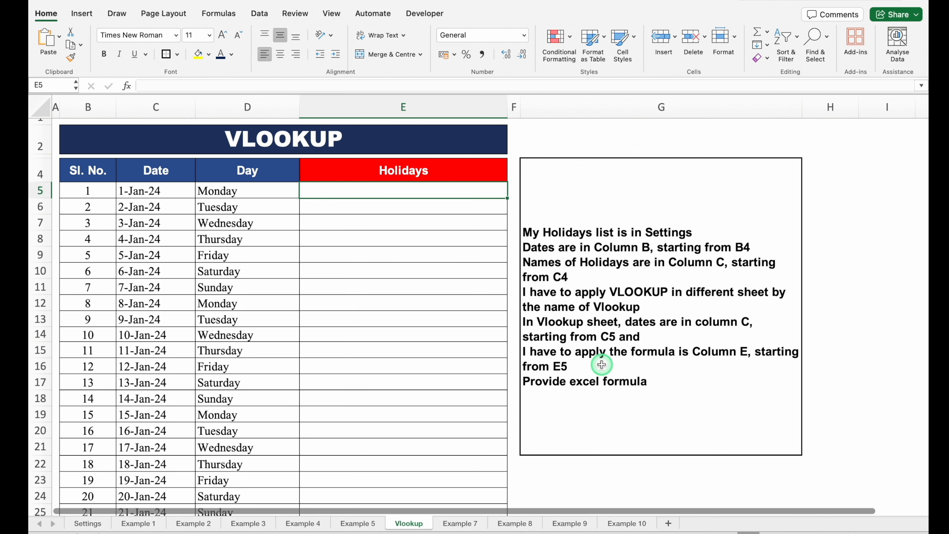
Step: Add the line "I have to drag down my formula so lock the cells as required" before "Provide excel formula" in the G4 prompt
{"action": "left_click", "coordinate": [581, 367]}
{"action": "double_click", "coordinate": [574, 367]}
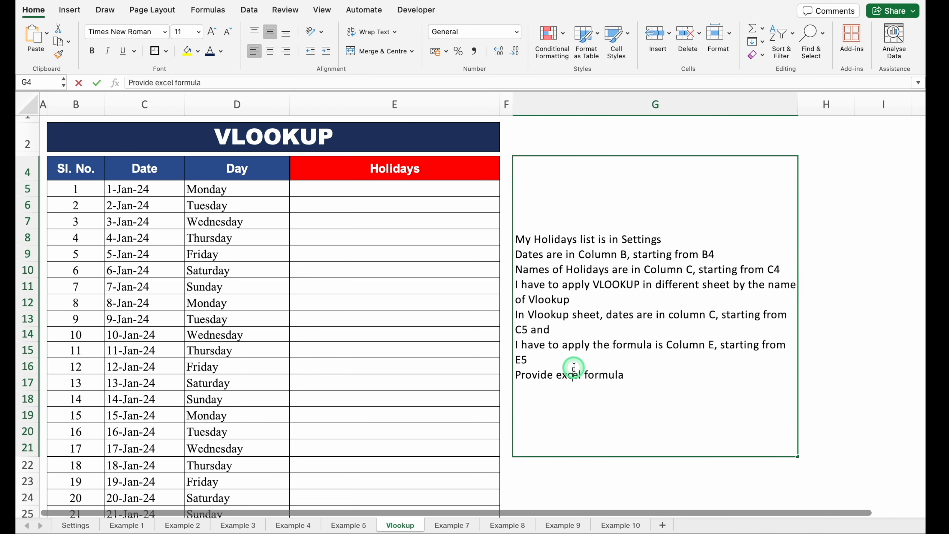
{"action": "left_click", "coordinate": [558, 355]}
{"action": "key", "text": "alt+Return"}
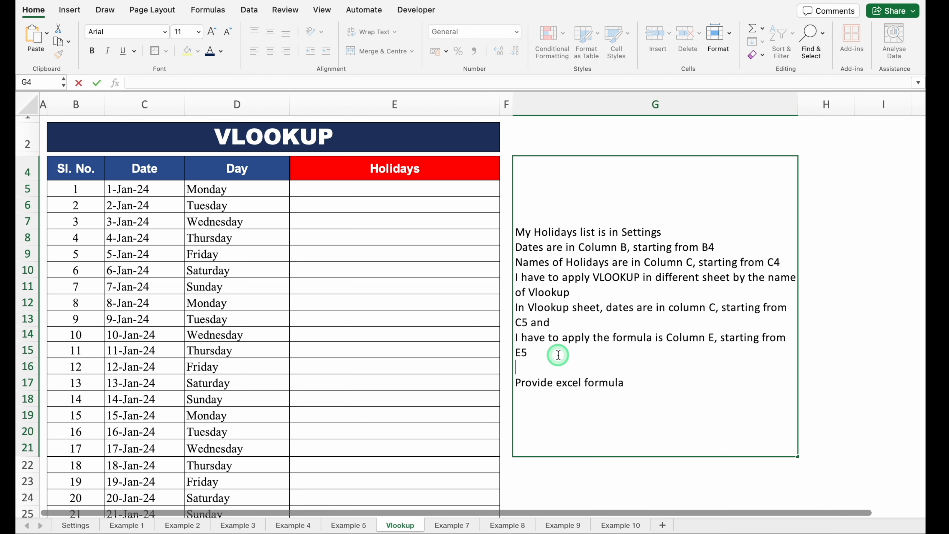
{"action": "type", "text": "I have to drag "}
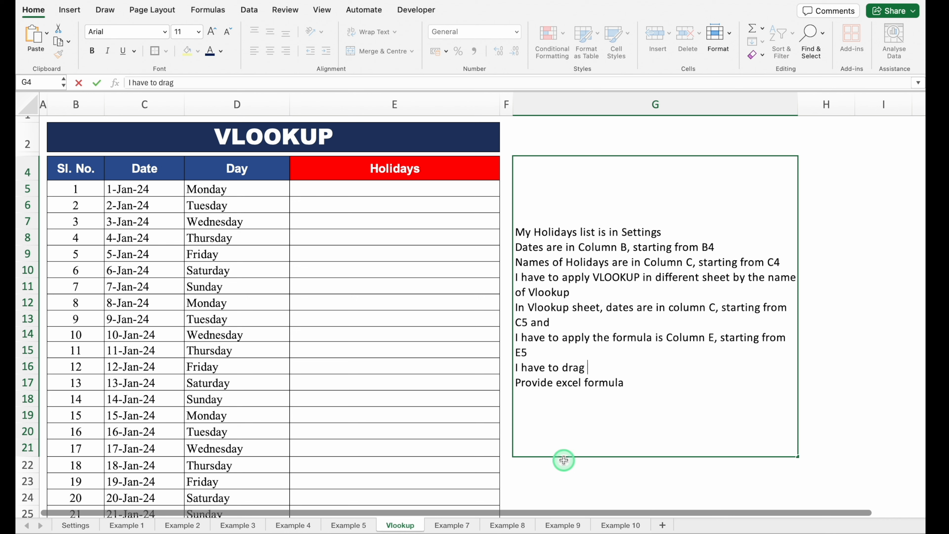
{"action": "type", "text": "down my formula so lock the cells as required"}
{"action": "left_click", "coordinate": [671, 404]}
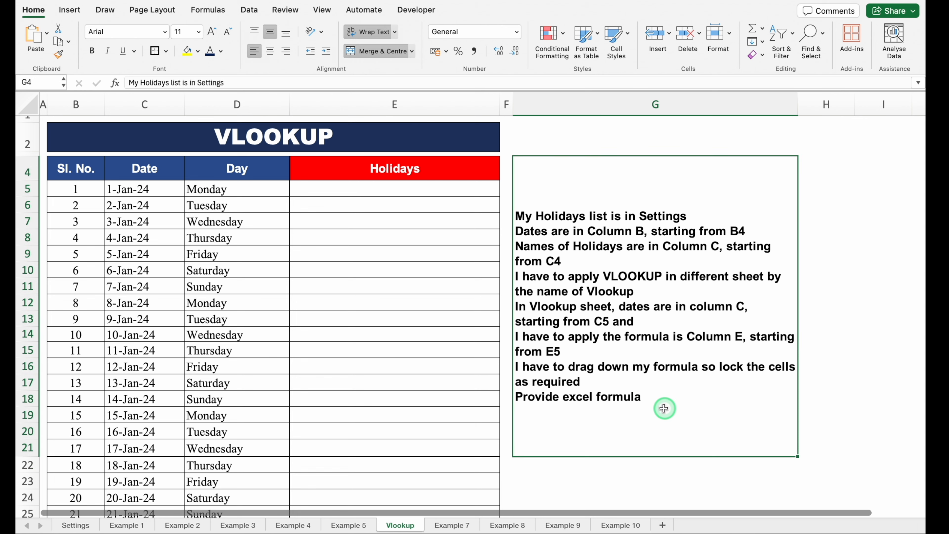
Step: Copy the full VLOOKUP prompt from G4, submit it to ChatGPT and review the suggested formula with its explanation
{"action": "double_click", "coordinate": [642, 396]}
{"action": "left_click_drag", "start_coordinate": [642, 396], "coordinate": [521, 223]}
{"action": "key", "text": "ctrl+c"}
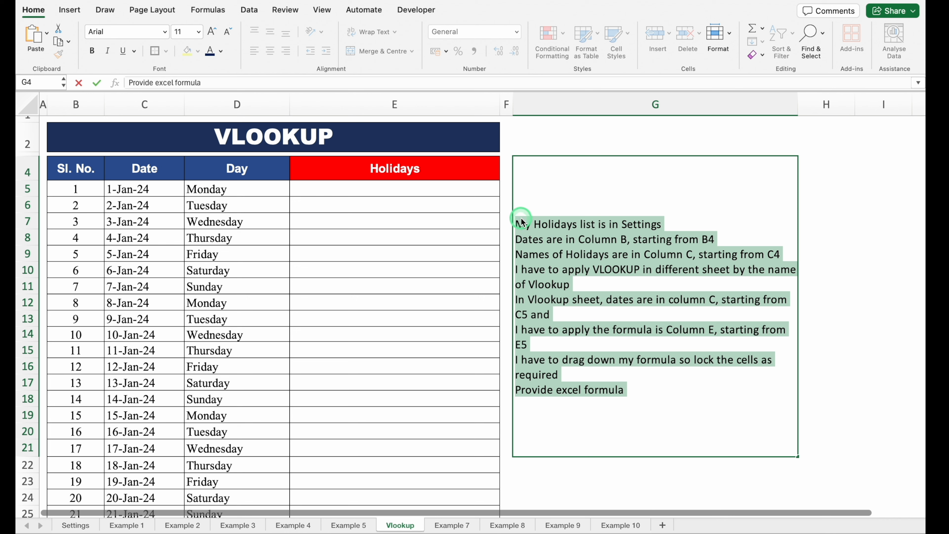
{"action": "left_click", "coordinate": [443, 190]}
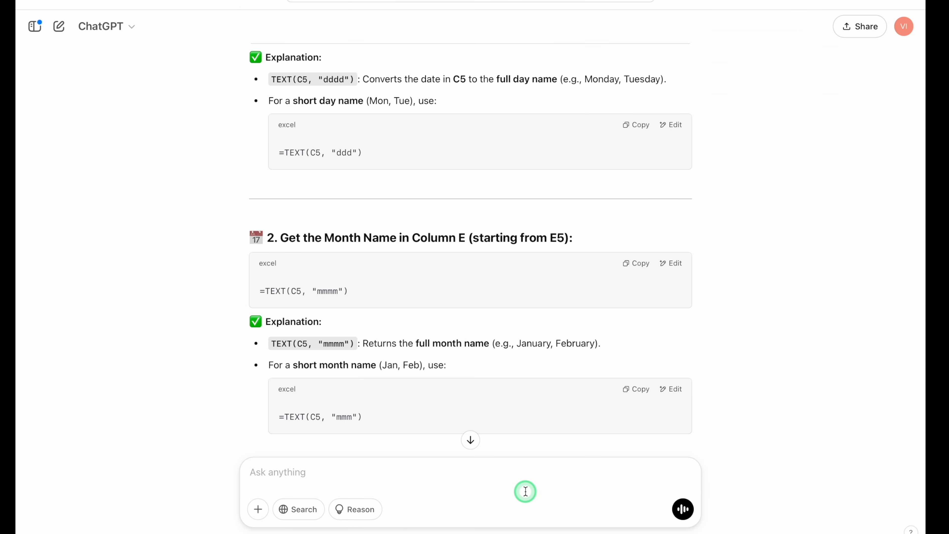
{"action": "key", "text": "ctrl+v"}
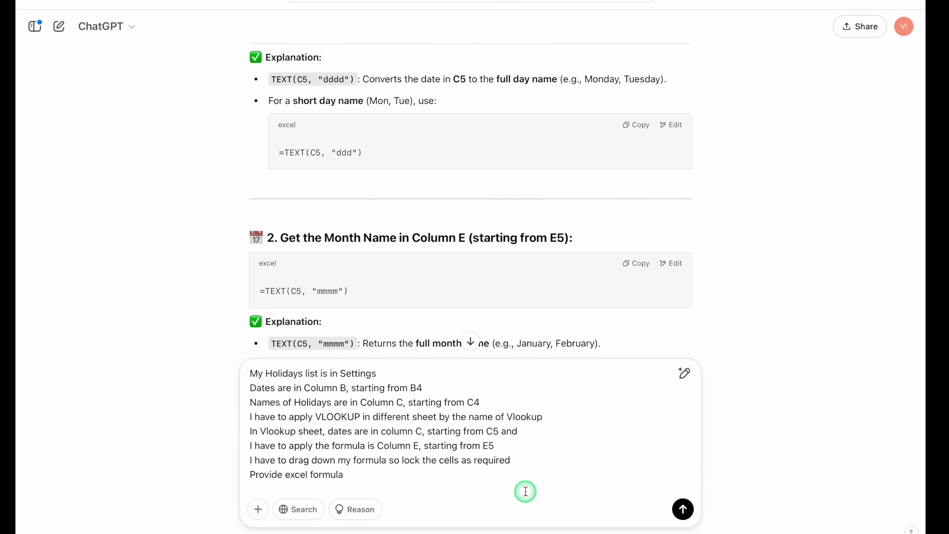
{"action": "left_click", "coordinate": [683, 509]}
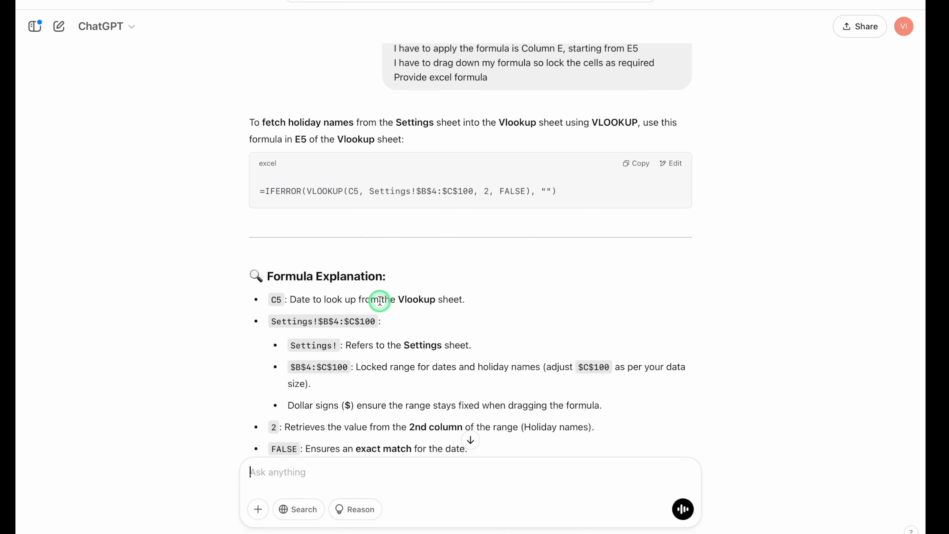
{"action": "left_click", "coordinate": [470, 440]}
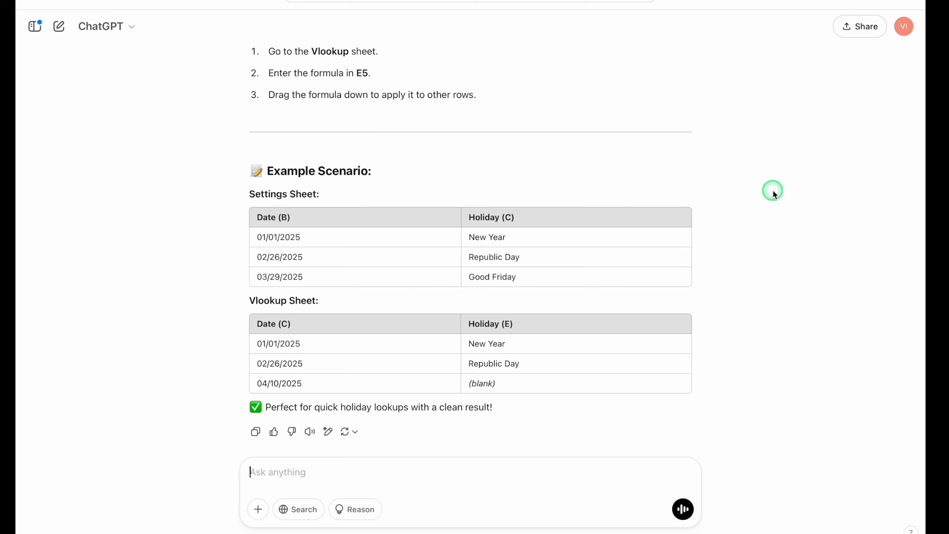
{"action": "scroll", "coordinate": [772, 190], "scroll_direction": "up", "scroll_amount": 10}
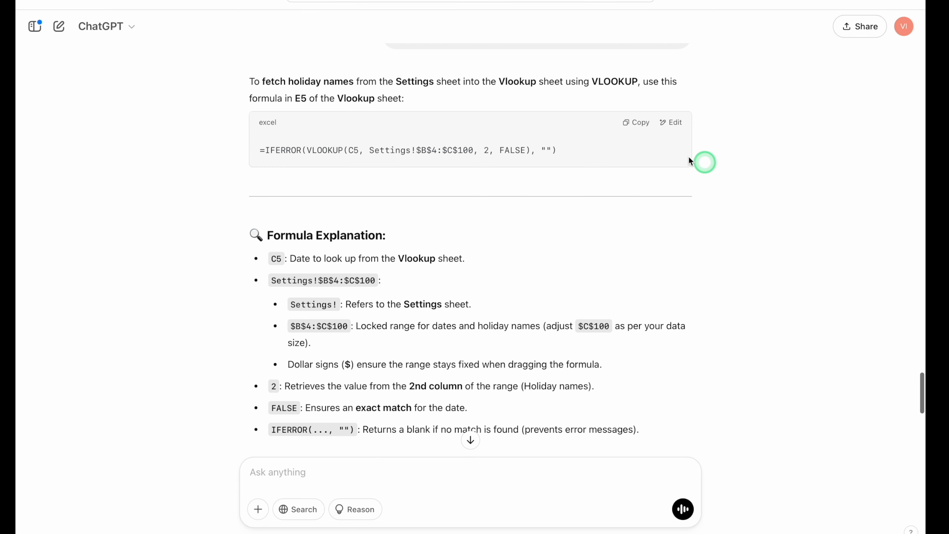
Step: Copy ChatGPT's formula =IFERROR(VLOOKUP(C5, Settings!$B$4:$C$100, 2, FALSE), "") into E5 of the Vlookup sheet and fill it down through E35
{"action": "left_click", "coordinate": [634, 125]}
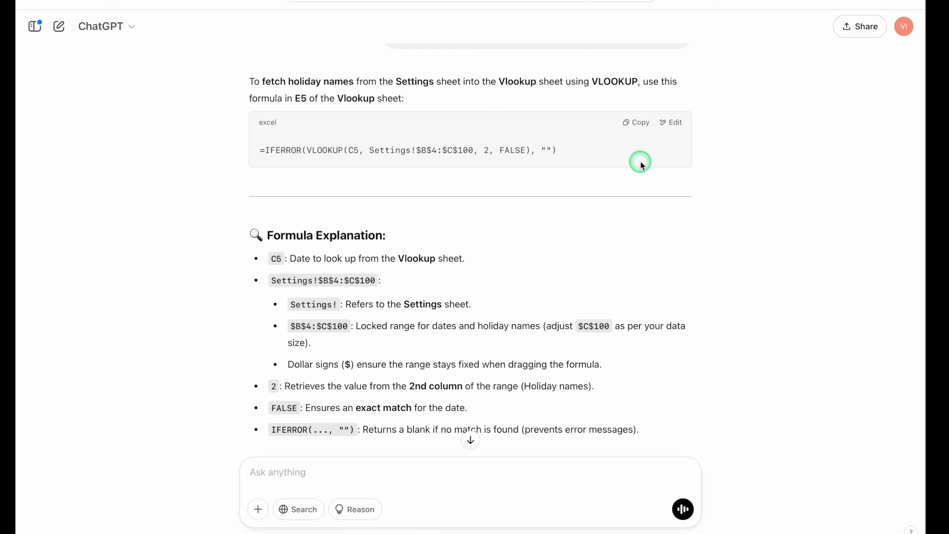
{"action": "left_click", "coordinate": [391, 186]}
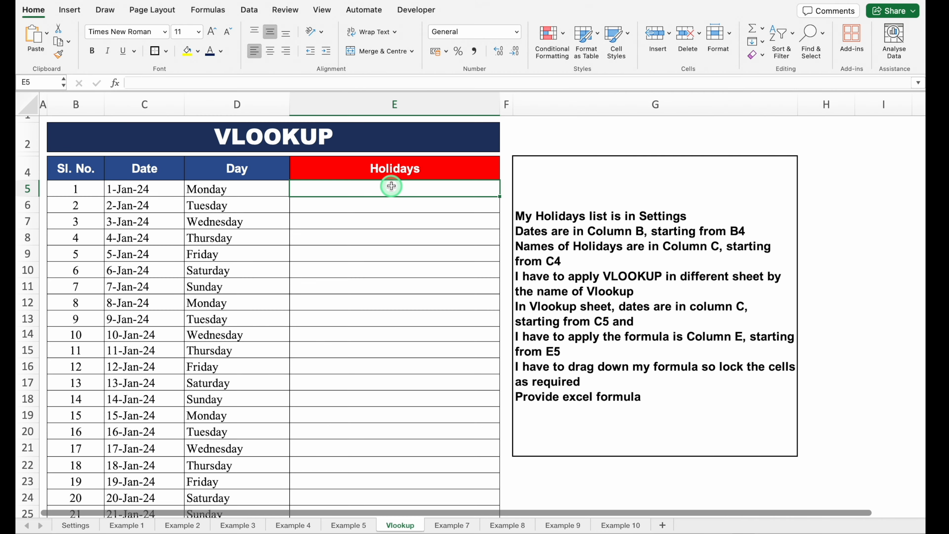
{"action": "left_click", "coordinate": [321, 83]}
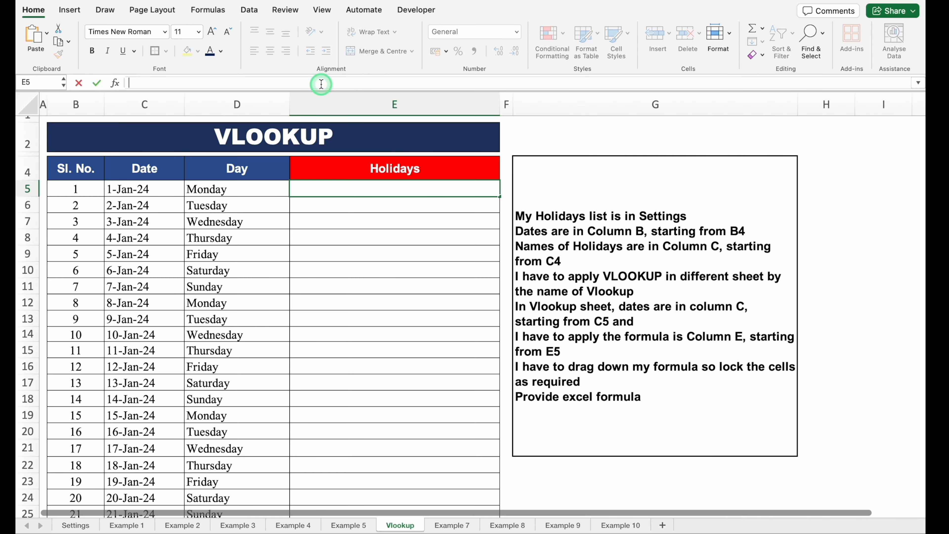
{"action": "key", "text": "super+v"}
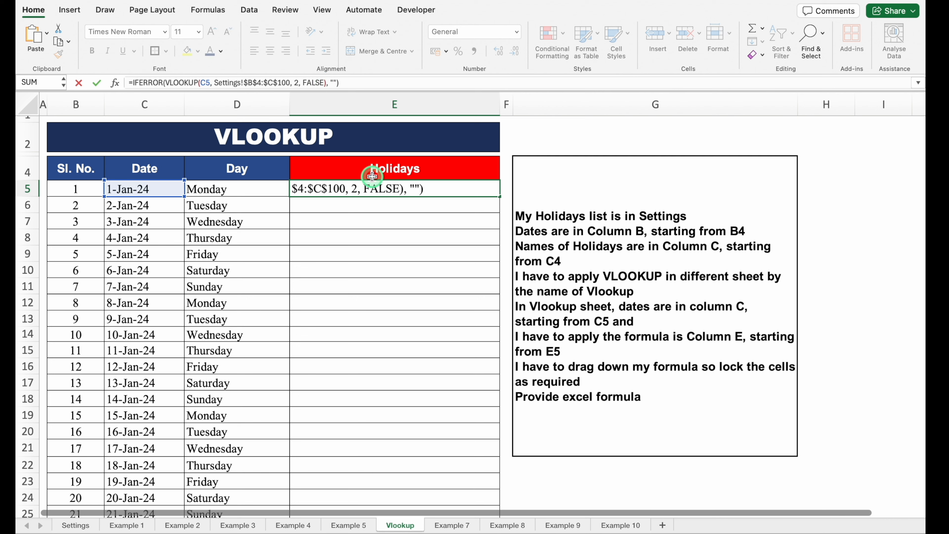
{"action": "key", "text": "Return"}
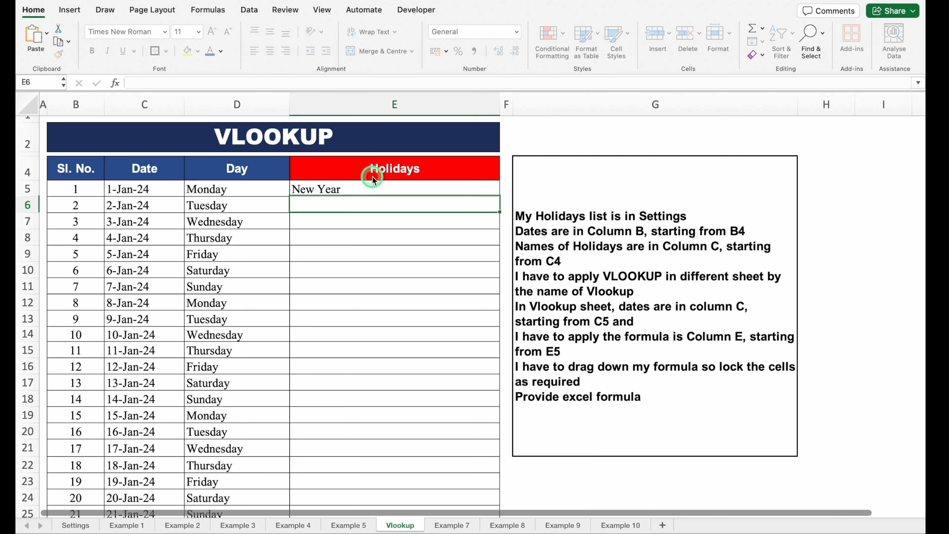
{"action": "left_click", "coordinate": [387, 188]}
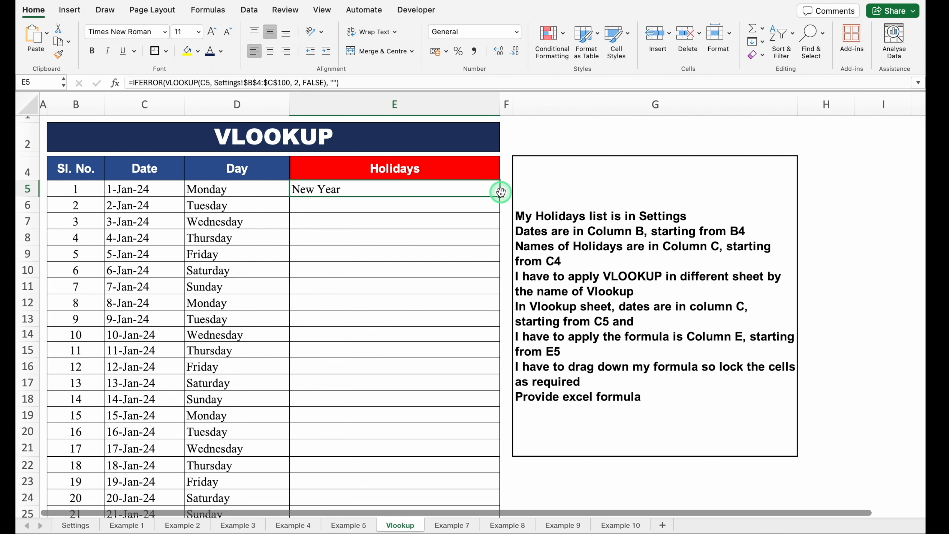
{"action": "mouse_move", "coordinate": [499, 195]}
{"action": "left_mouse_down"}
{"action": "mouse_move", "coordinate": [506, 529]}
{"action": "mouse_move", "coordinate": [501, 489]}
{"action": "left_mouse_up"}
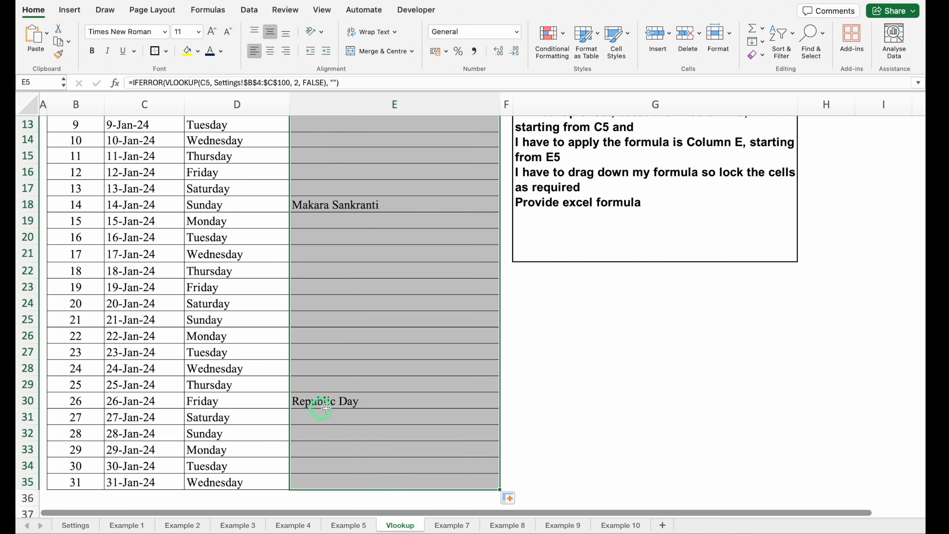
Step: Compare the January holidays returned in column E with the Settings holidays list and return to the Vlookup sheet
{"action": "left_click", "coordinate": [342, 406]}
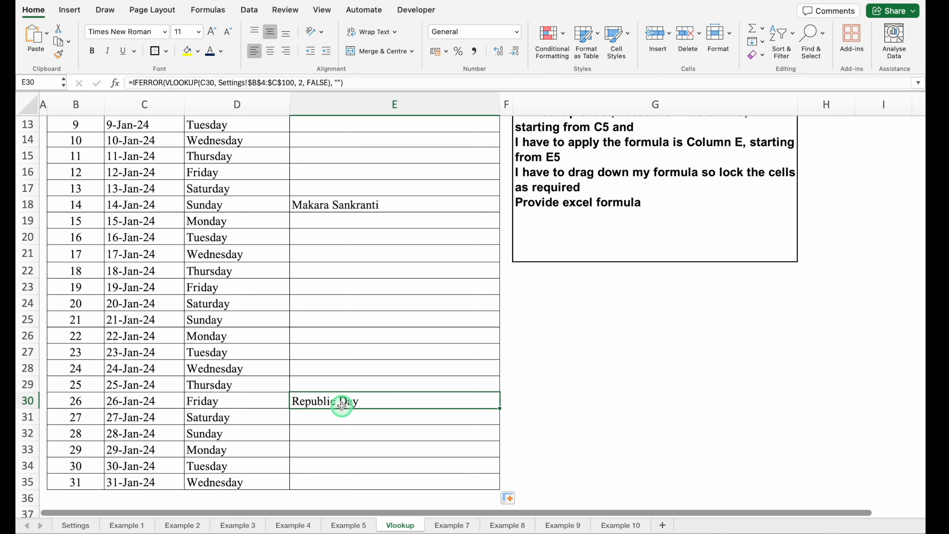
{"action": "left_click", "coordinate": [365, 205]}
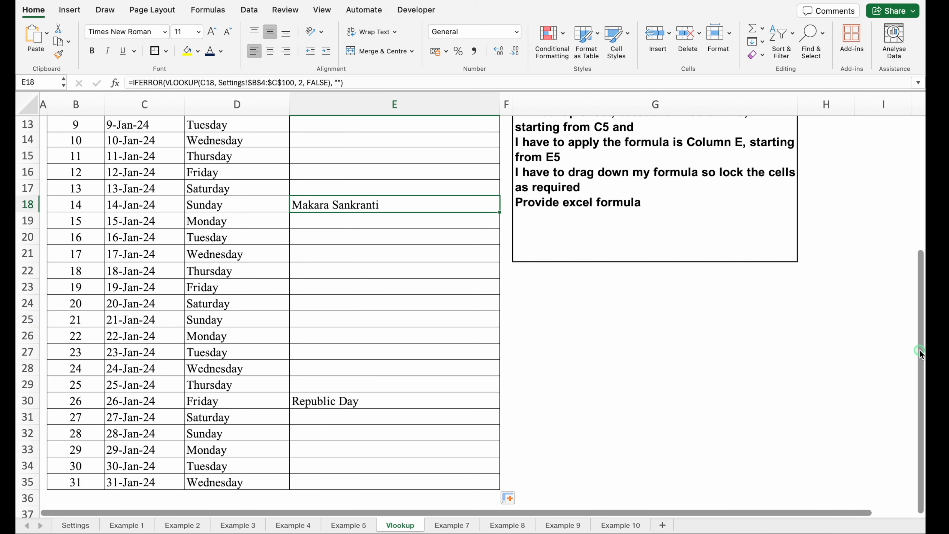
{"action": "left_click_drag", "start_coordinate": [921, 352], "coordinate": [922, 122]}
{"action": "left_click", "coordinate": [389, 191]}
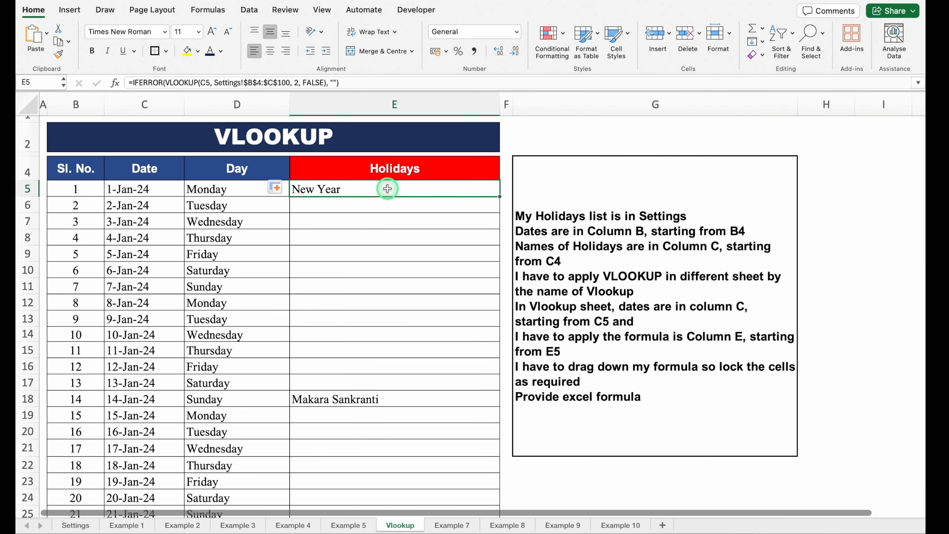
{"action": "left_click", "coordinate": [79, 526]}
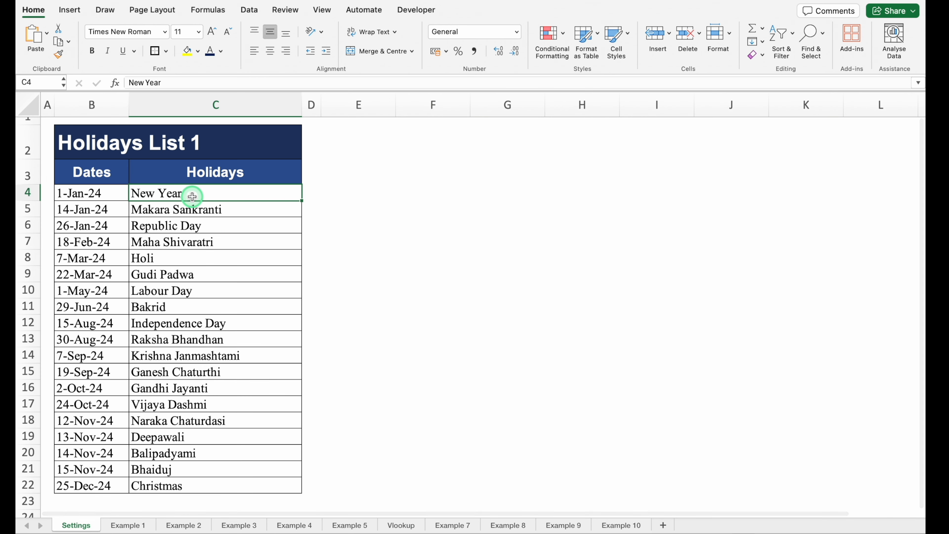
{"action": "left_click", "coordinate": [201, 210]}
{"action": "left_click", "coordinate": [240, 221]}
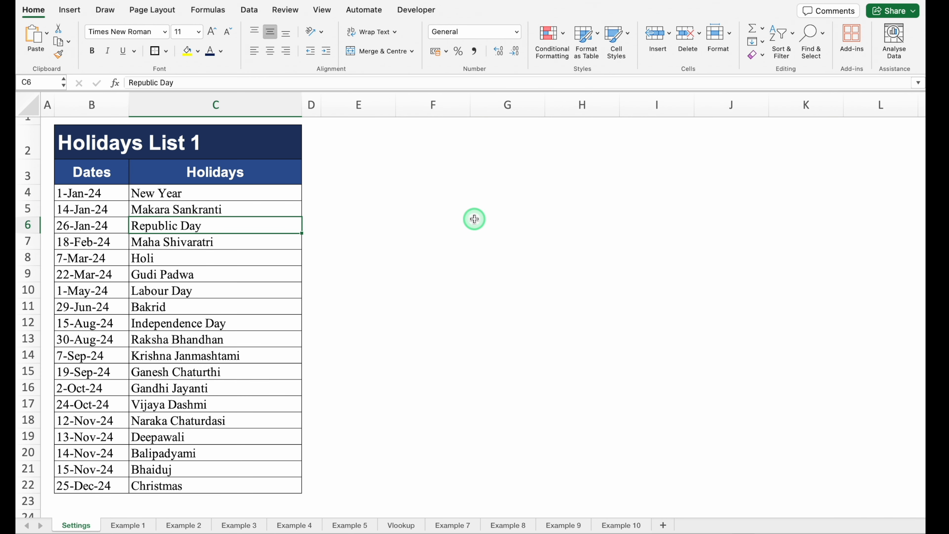
{"action": "left_click", "coordinate": [407, 525]}
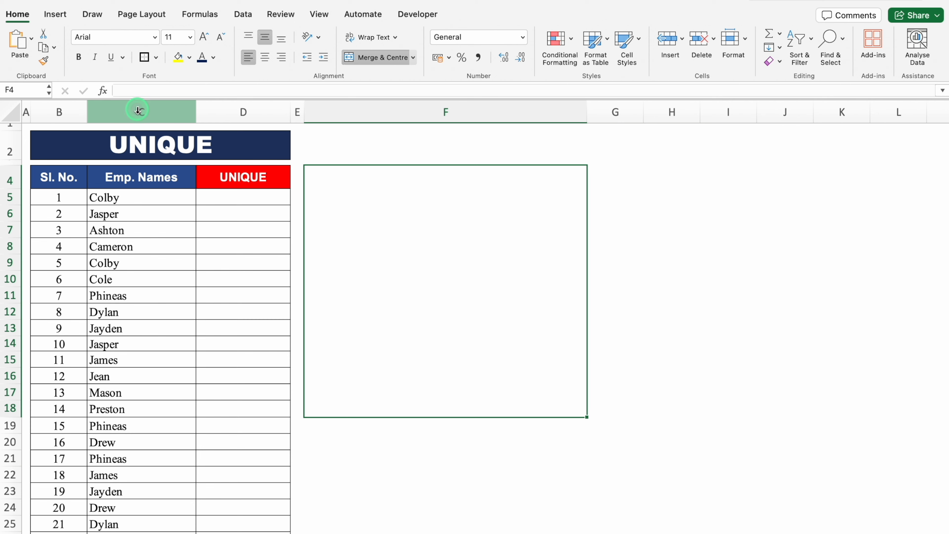
Step: Review the employee names in column C of the UNIQUE table and paste the prompt for an alphabetical list without repeats into F4
{"action": "left_click", "coordinate": [137, 110]}
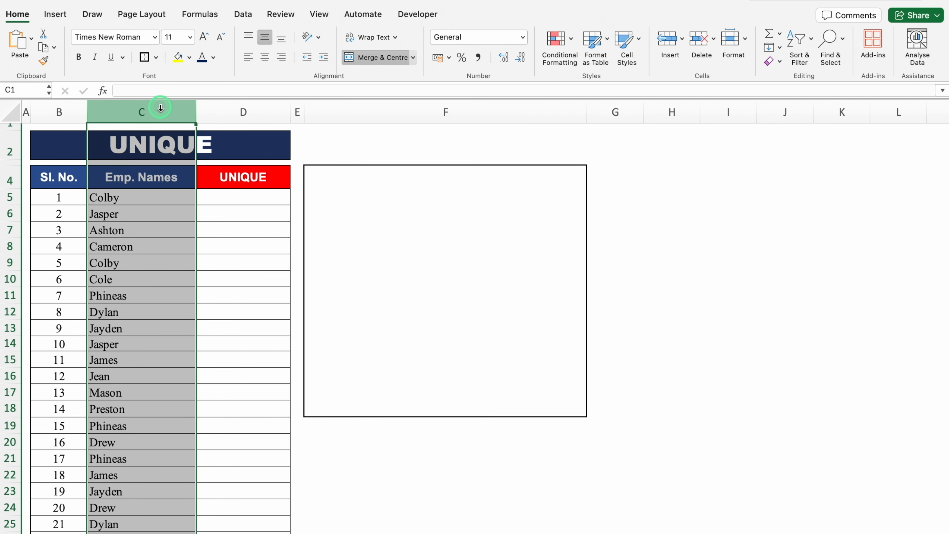
{"action": "left_click", "coordinate": [118, 200]}
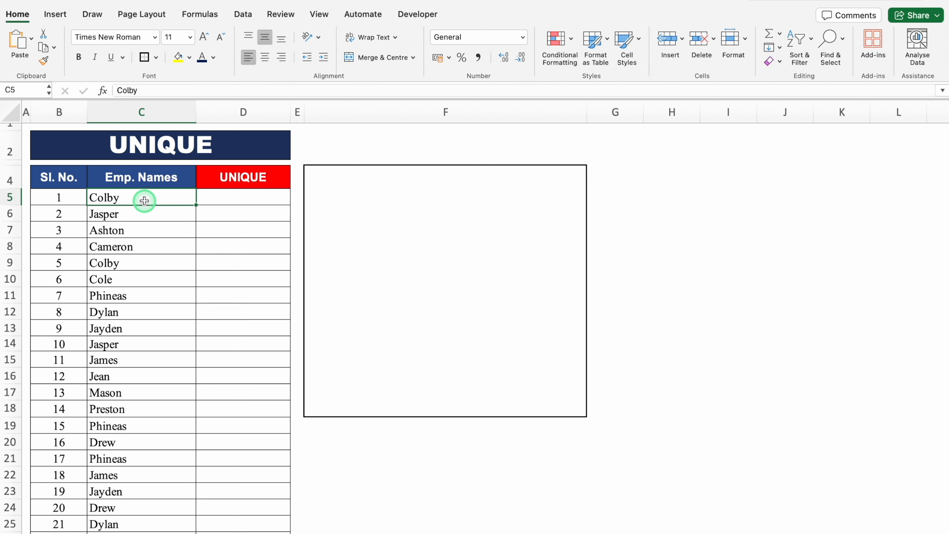
{"action": "left_click", "coordinate": [222, 196]}
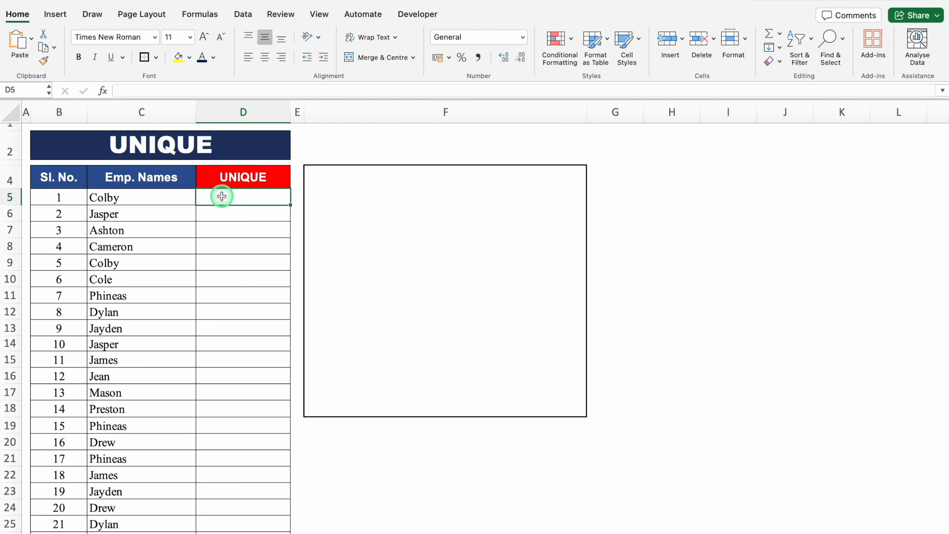
{"action": "left_click", "coordinate": [359, 219]}
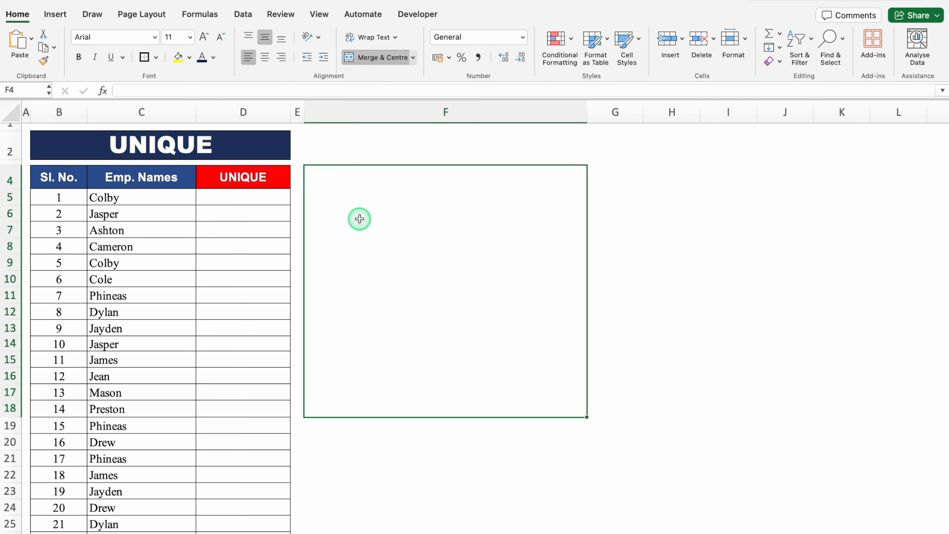
{"action": "key", "text": "super+v"}
{"action": "key", "text": "Return"}
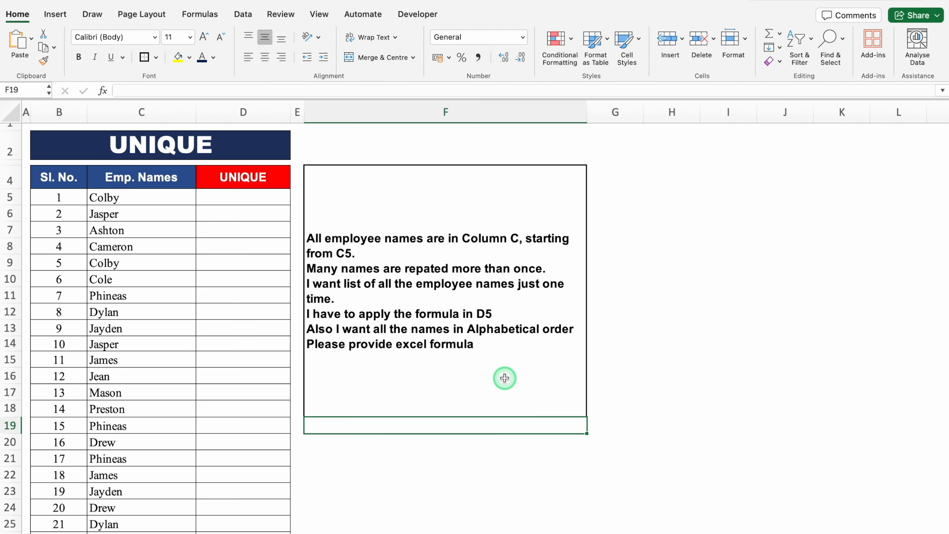
Step: Check the prompt's references against the employee names starting at C5 and the target cell D5
{"action": "left_click", "coordinate": [141, 113]}
{"action": "left_click", "coordinate": [148, 198]}
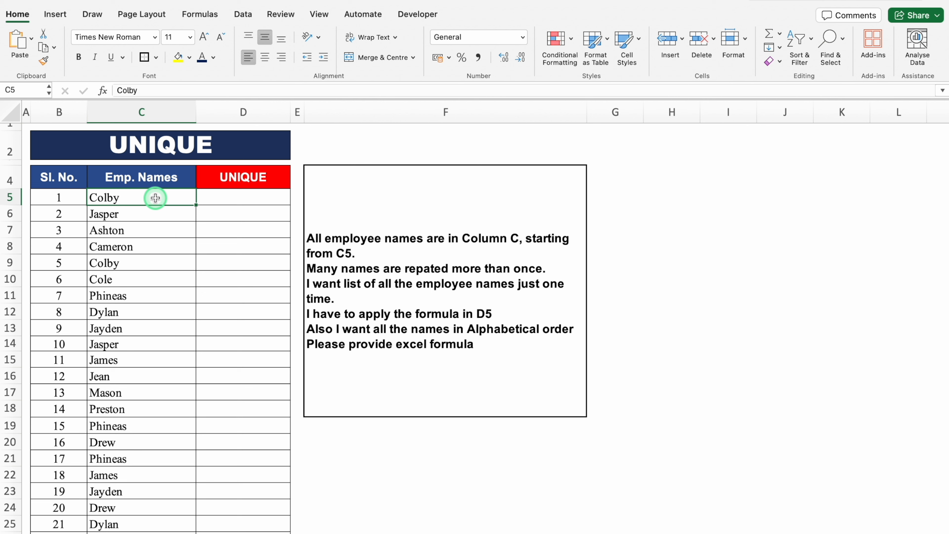
{"action": "left_click", "coordinate": [240, 197]}
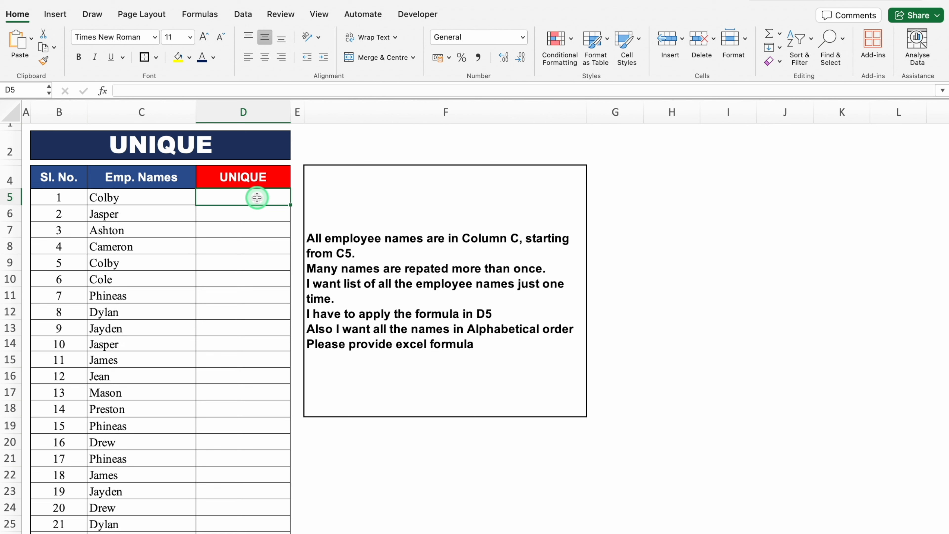
Step: Copy the full unique-names prompt from F4, submit it to ChatGPT and review the suggested formula, explanation and example
{"action": "double_click", "coordinate": [483, 342]}
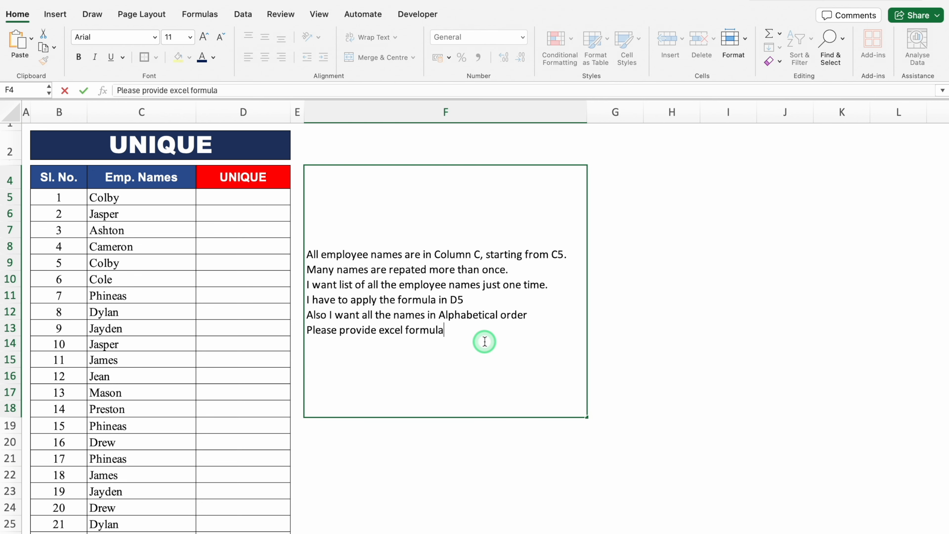
{"action": "left_click_drag", "start_coordinate": [483, 342], "coordinate": [301, 233]}
{"action": "key", "text": "ctrl+c"}
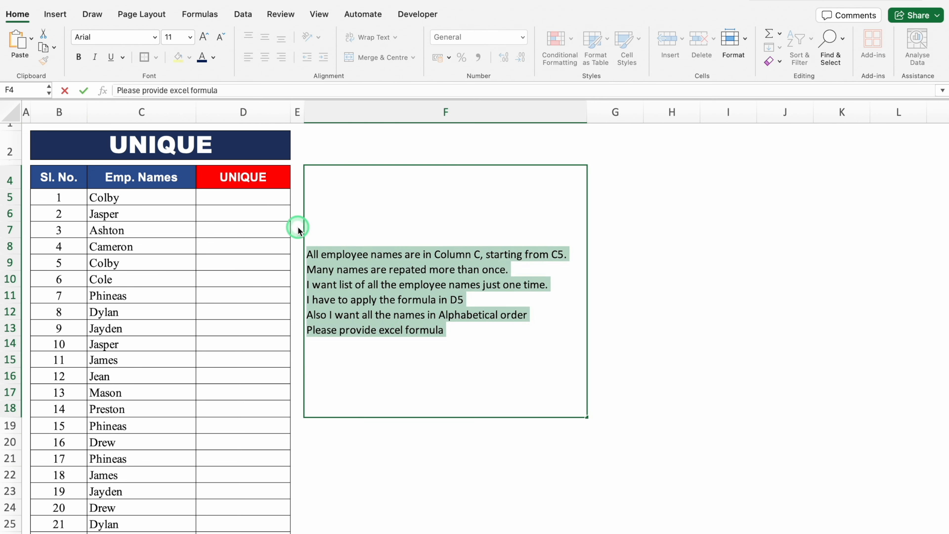
{"action": "left_click", "coordinate": [273, 198]}
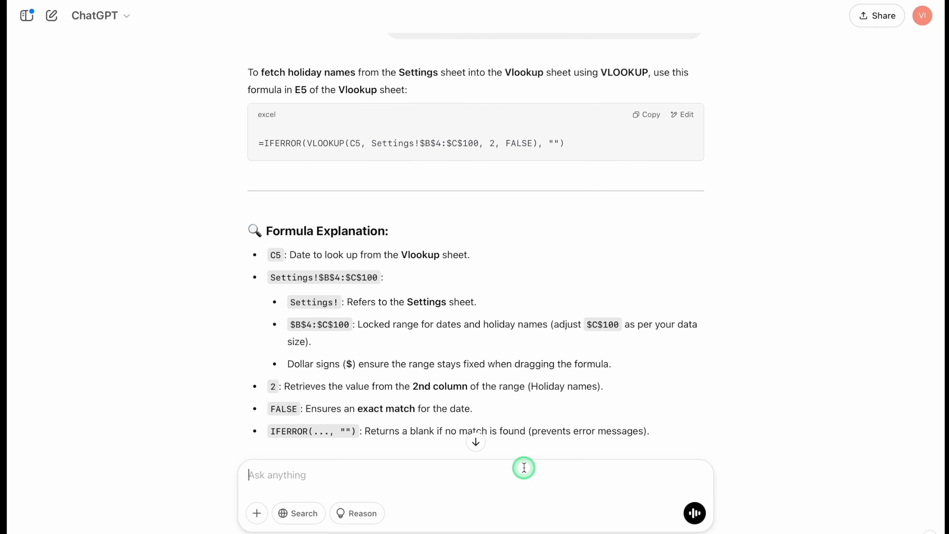
{"action": "key", "text": "ctrl+v"}
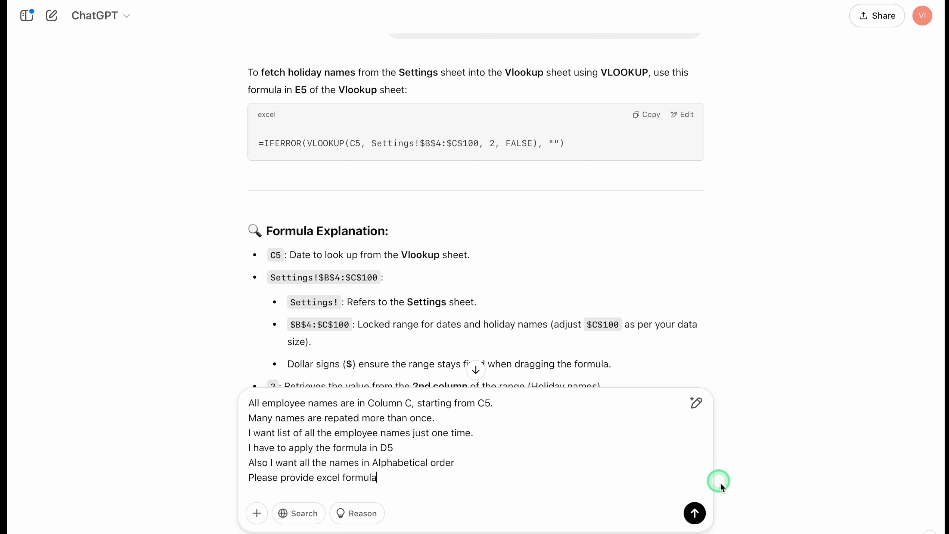
{"action": "left_click", "coordinate": [696, 513]}
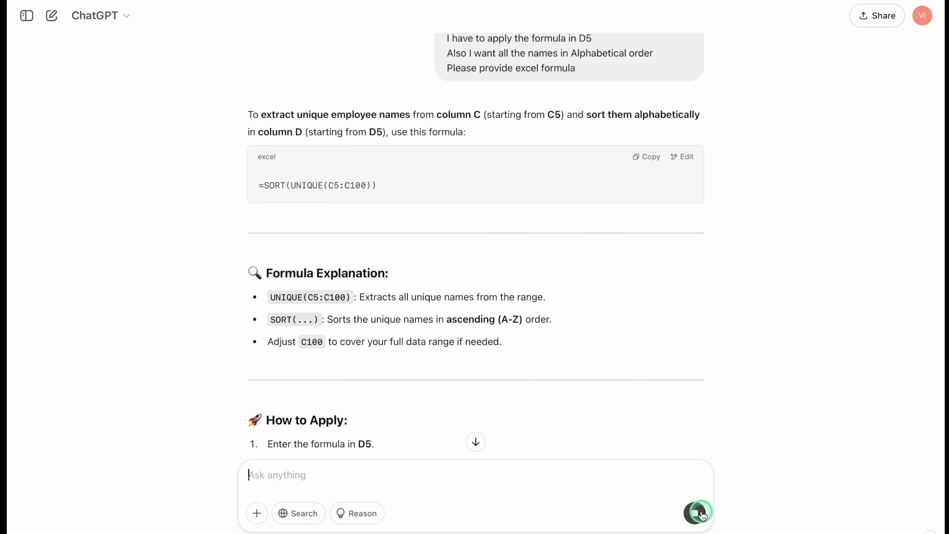
{"action": "left_click", "coordinate": [476, 442]}
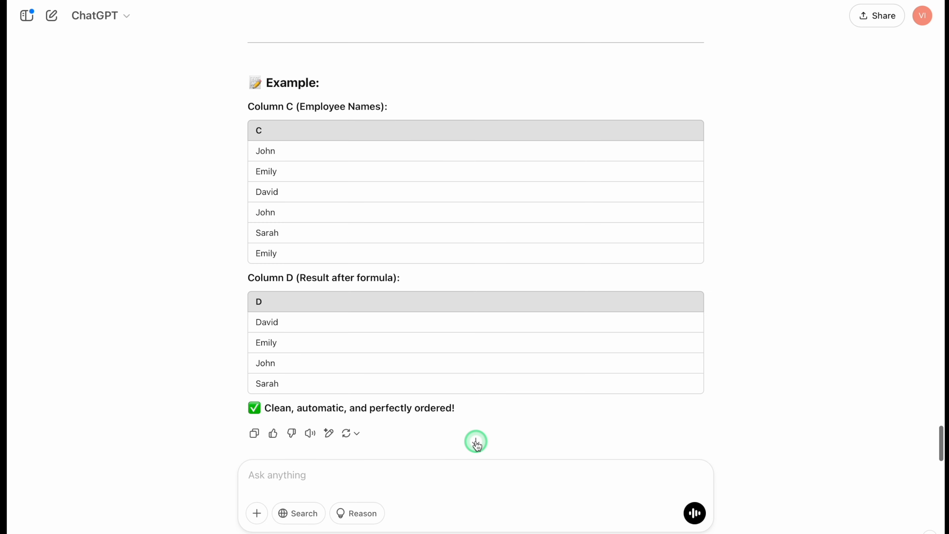
{"action": "scroll", "coordinate": [802, 256], "scroll_direction": "up", "scroll_amount": 2}
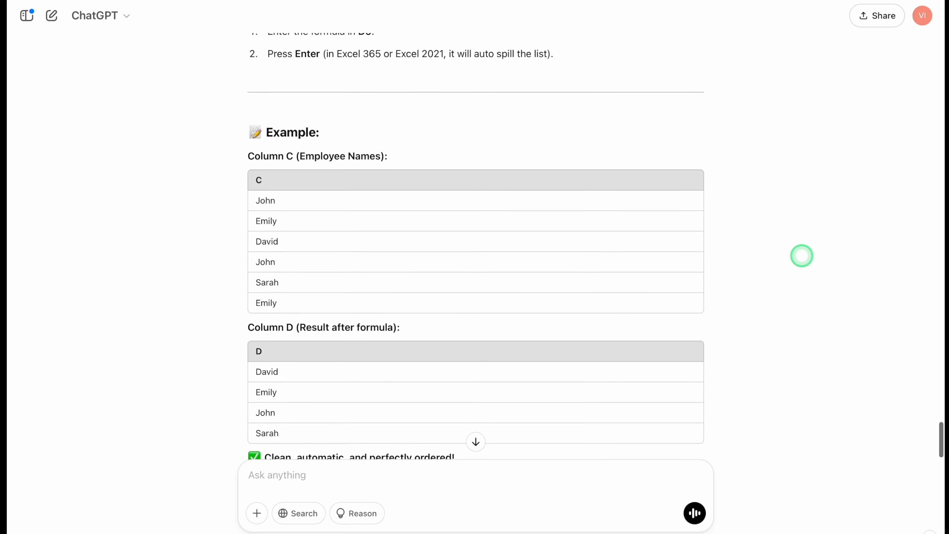
{"action": "scroll", "coordinate": [801, 256], "scroll_direction": "up", "scroll_amount": 10}
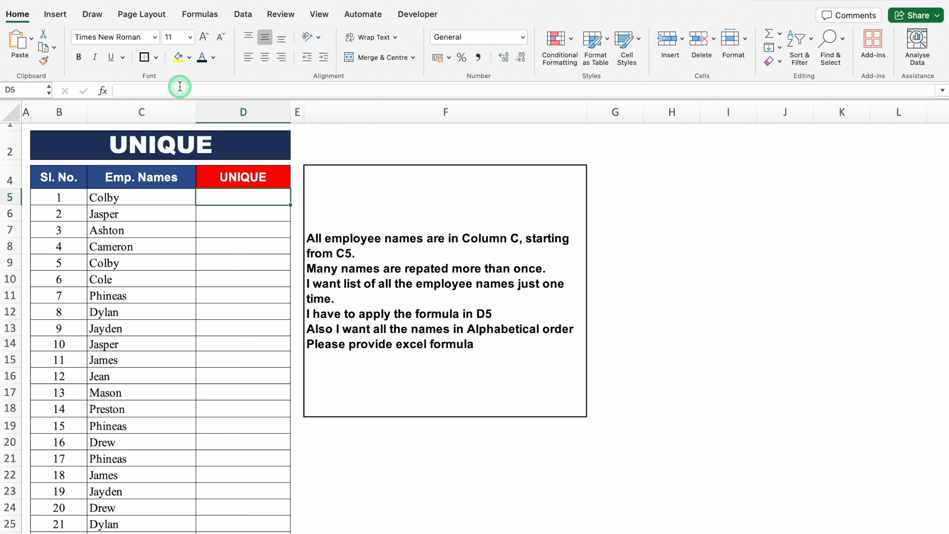
Step: Enter =SORT(UNIQUE(C5:C100)) in D5, checking its range against the employee list, and inspect the formula in the cell
{"action": "left_click", "coordinate": [180, 86]}
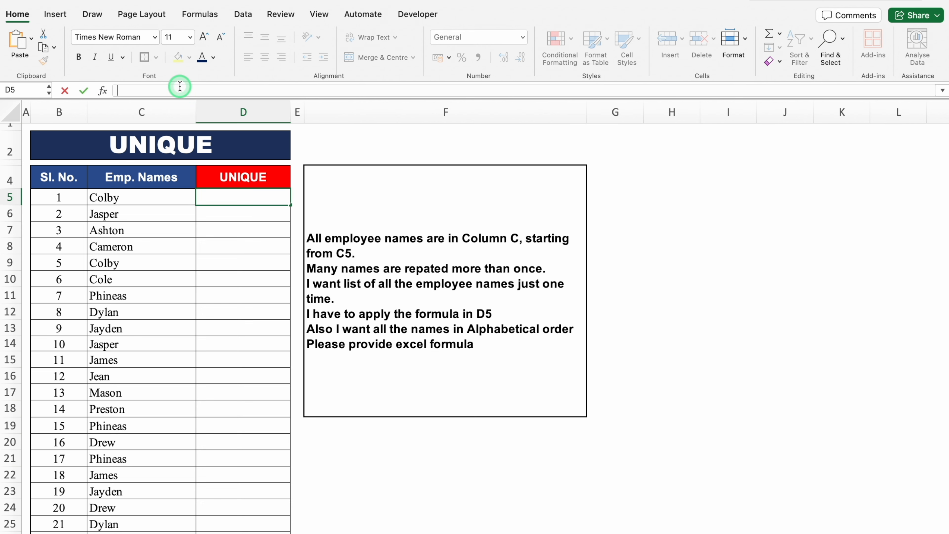
{"action": "type", "text": "=SORT(UNIQUE(C5:C100))"}
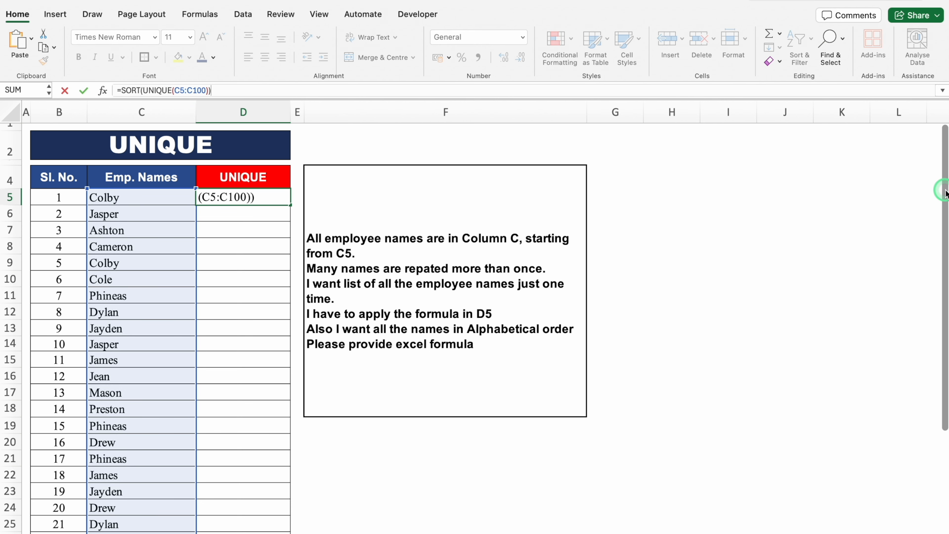
{"action": "left_click_drag", "start_coordinate": [943, 187], "coordinate": [945, 325]}
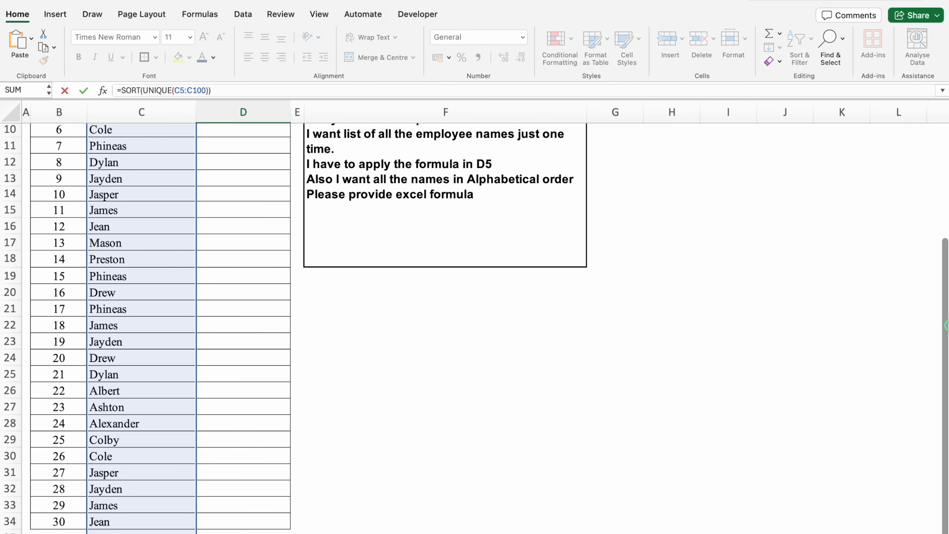
{"action": "scroll", "coordinate": [946, 328], "scroll_direction": "up", "scroll_amount": 5}
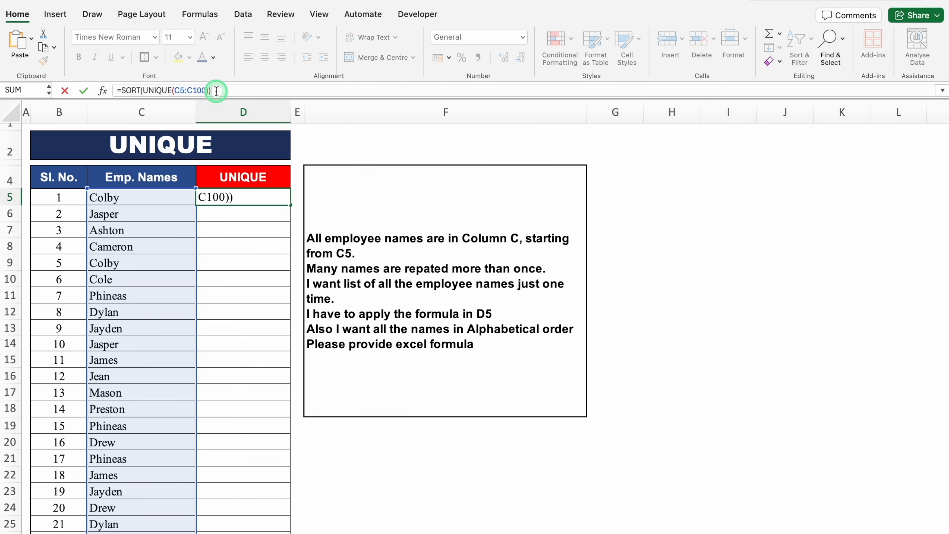
{"action": "key", "text": "Return"}
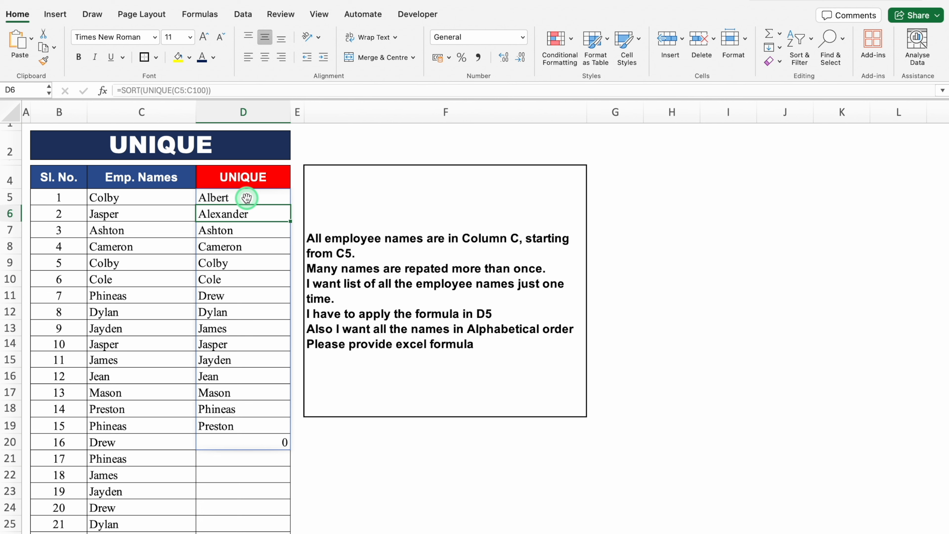
{"action": "double_click", "coordinate": [246, 197]}
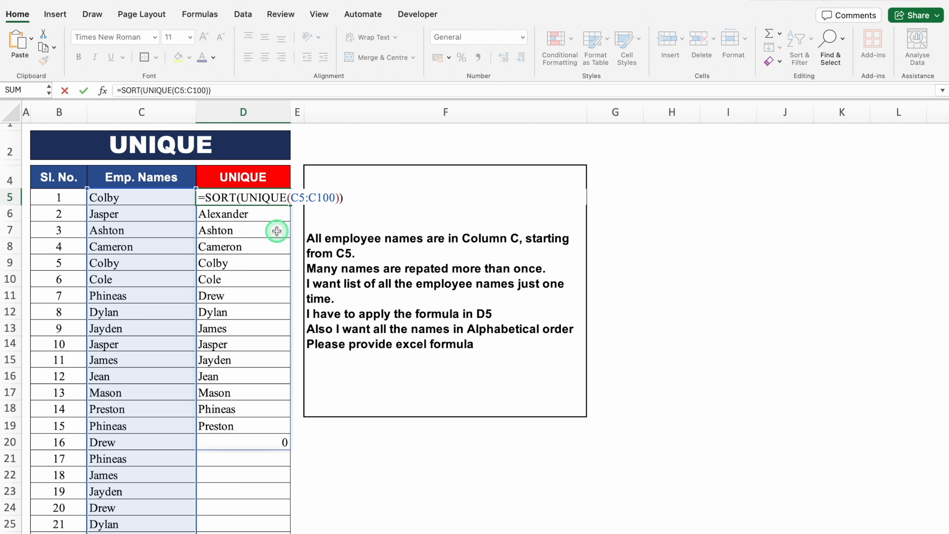
{"action": "key", "text": "Return"}
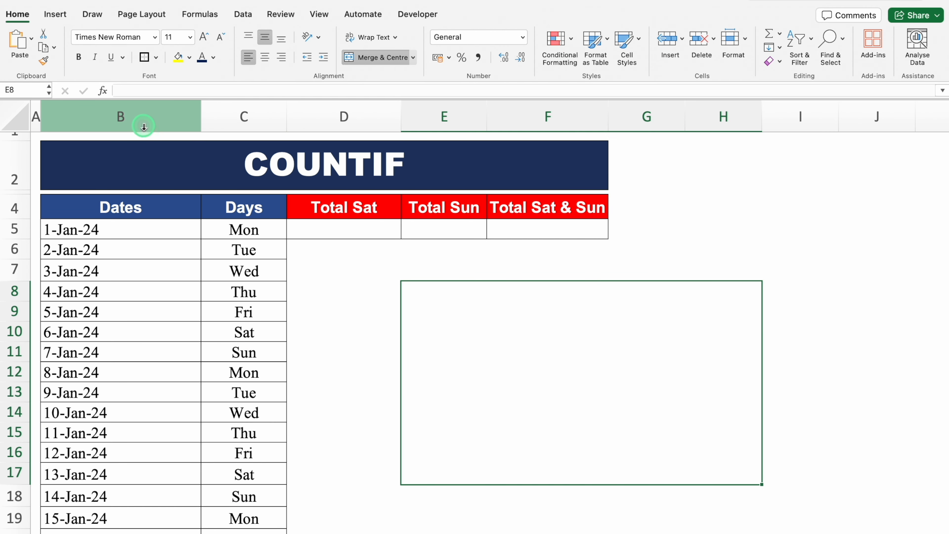
Step: Review the COUNTIF table's columns and enter in E8 the prompt for Saturday, Sunday and combined totals in D5, E5 and F5
{"action": "left_click", "coordinate": [143, 127]}
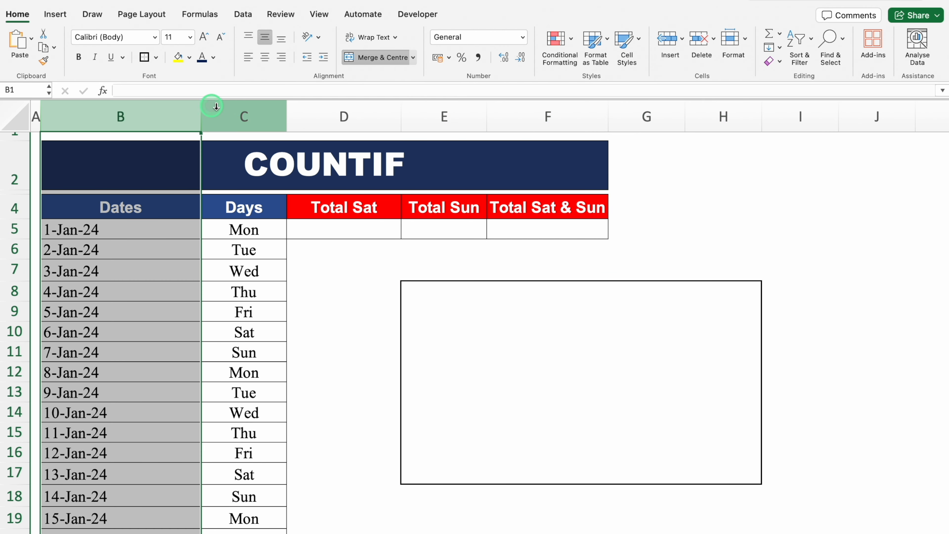
{"action": "left_click", "coordinate": [245, 116]}
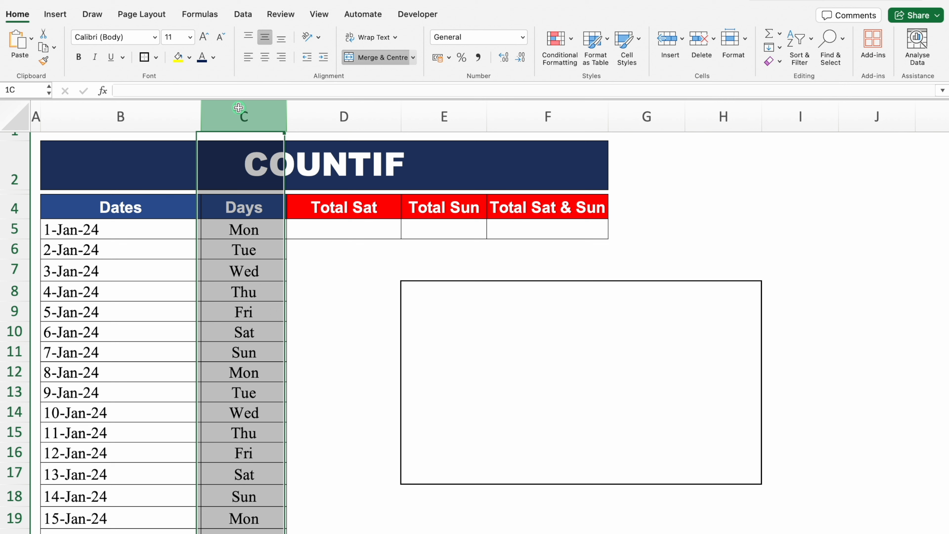
{"action": "left_click", "coordinate": [368, 229]}
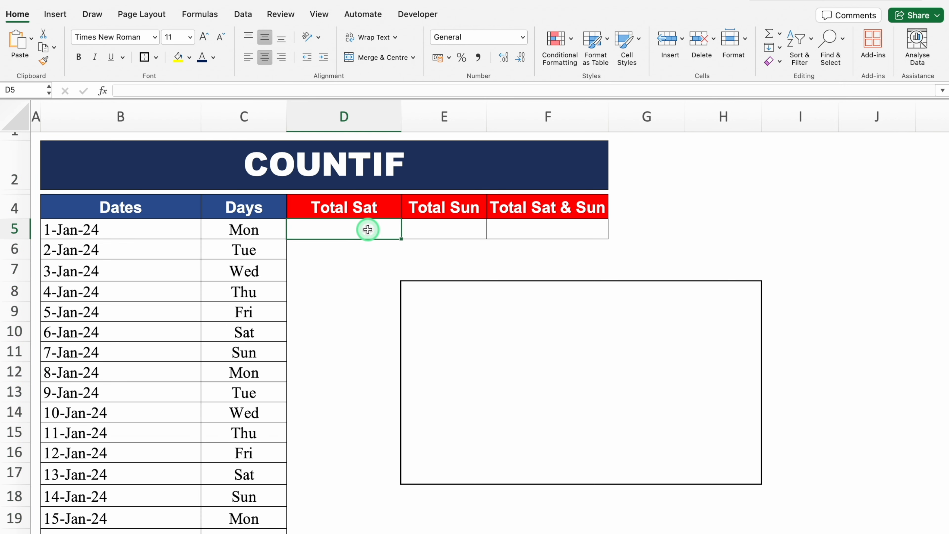
{"action": "left_click", "coordinate": [451, 233]}
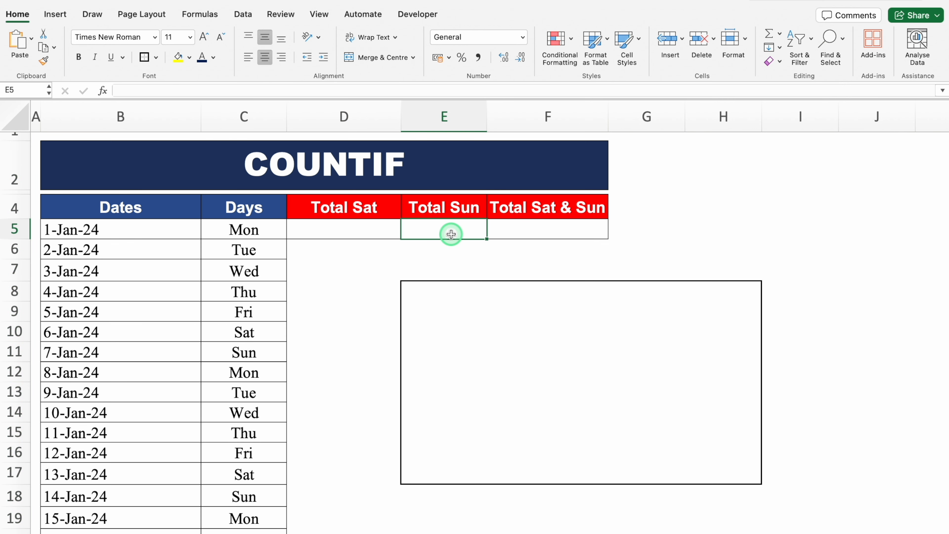
{"action": "left_click", "coordinate": [532, 231]}
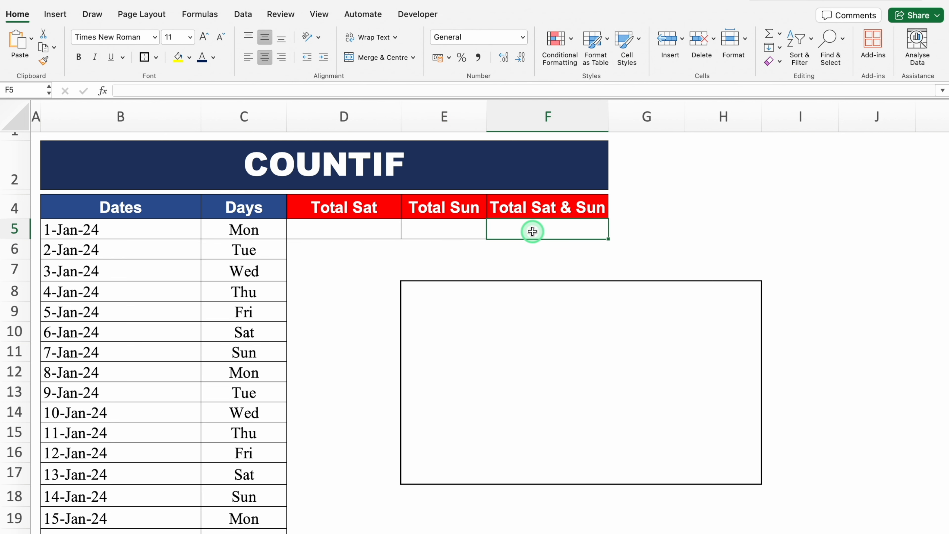
{"action": "left_click", "coordinate": [519, 331]}
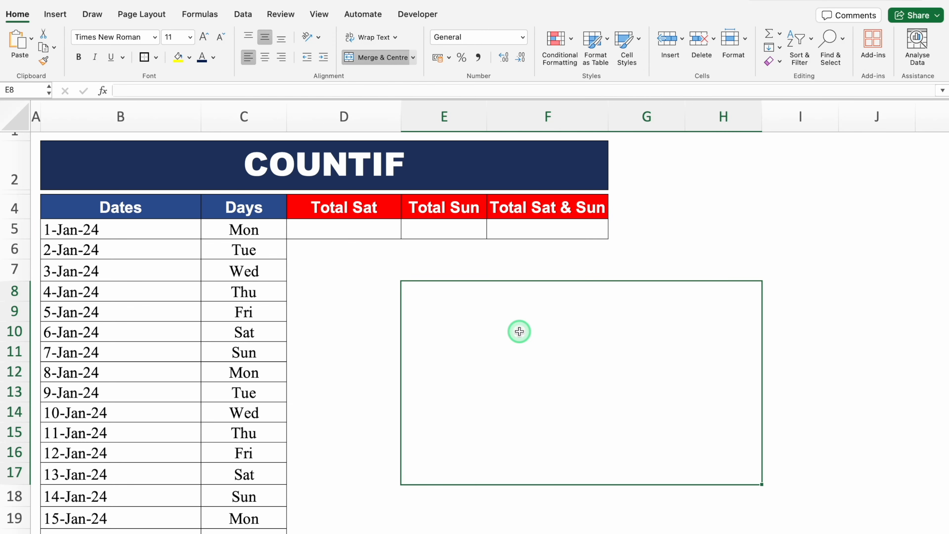
{"action": "type", "text": "Days are in column C, starting from C5 I want total Sat in Column D,starting from D5 I want total Sun in Column E,starting from E5 I want total Sat and Sun together in Column F, starting from F5 Days are like Mon and not Monday Please provide excel formula"}
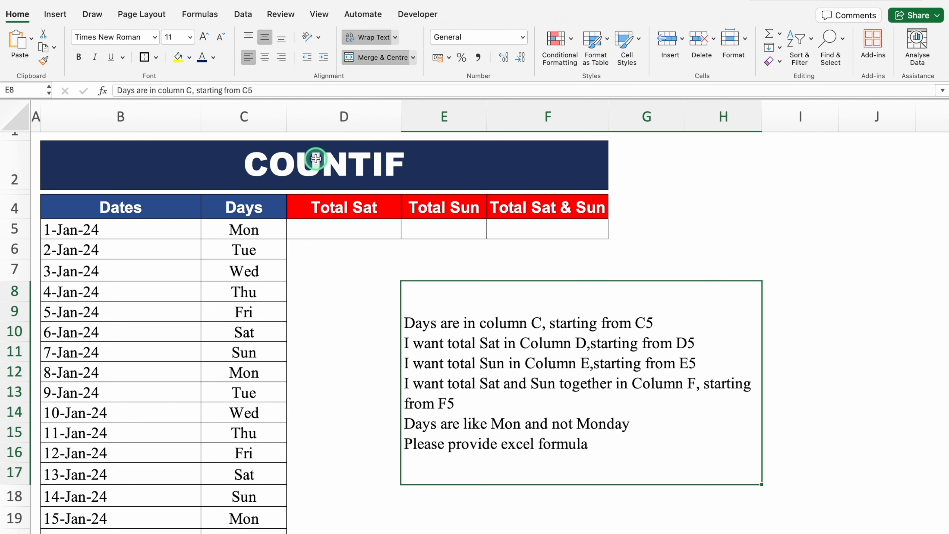
Step: Check the prompt's references against the days starting at C5 and the target cells D5, E5 and F5
{"action": "left_click", "coordinate": [264, 114]}
{"action": "left_click", "coordinate": [268, 235]}
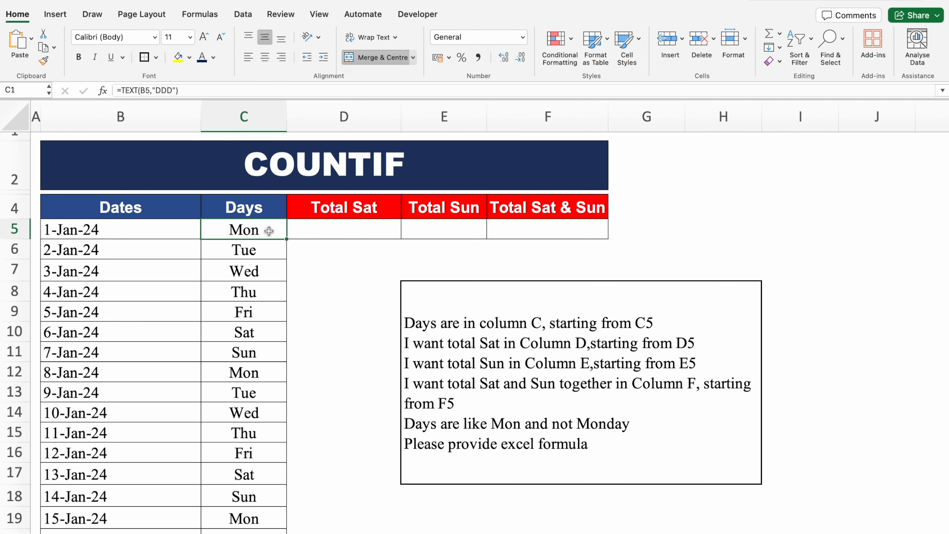
{"action": "key", "text": "Right"}
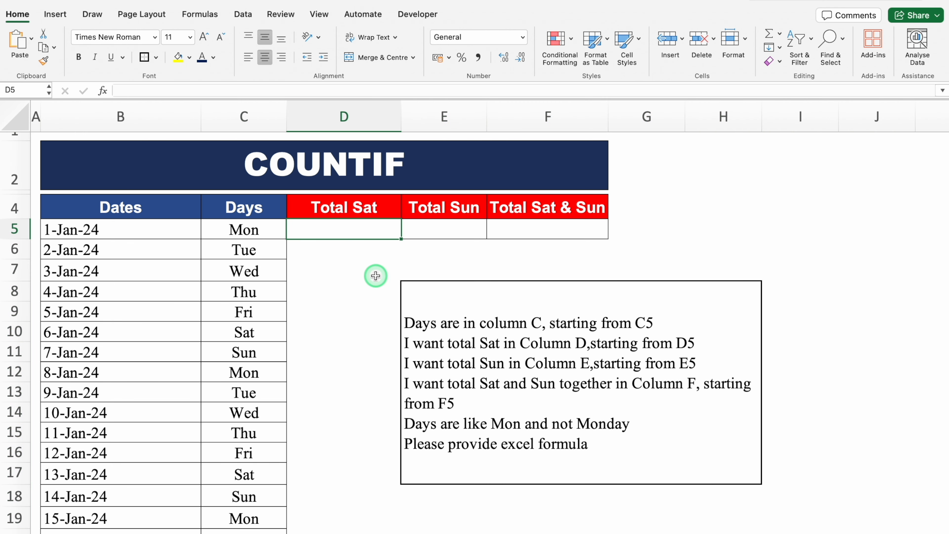
{"action": "left_click", "coordinate": [357, 112]}
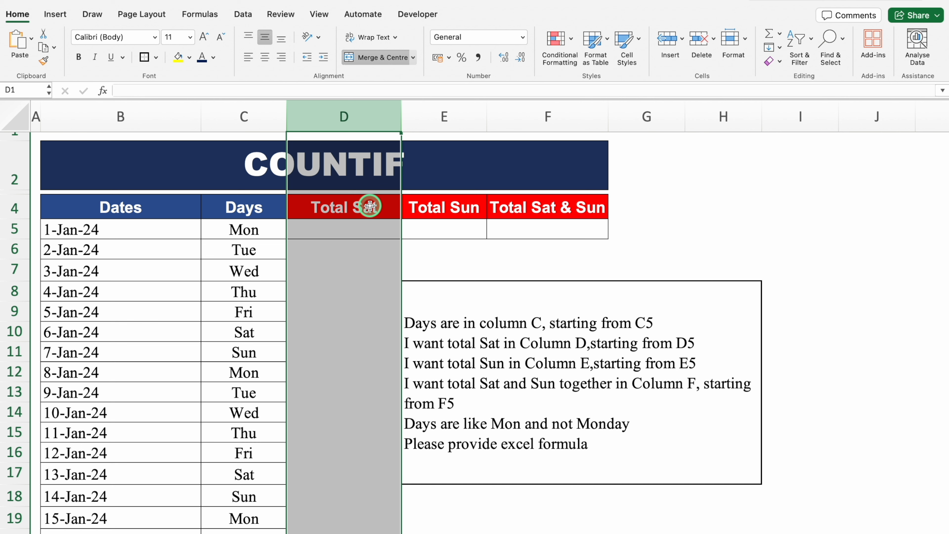
{"action": "left_click", "coordinate": [370, 226]}
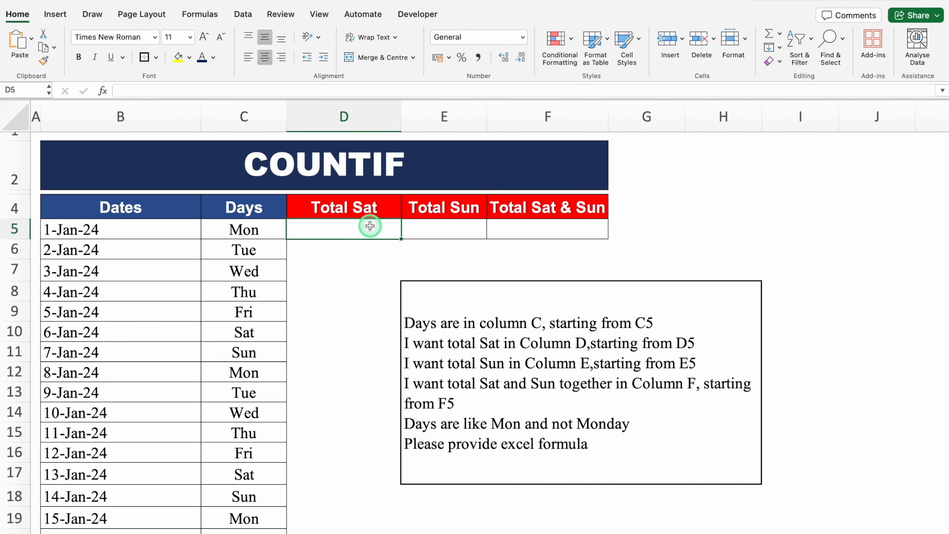
{"action": "left_click", "coordinate": [433, 116]}
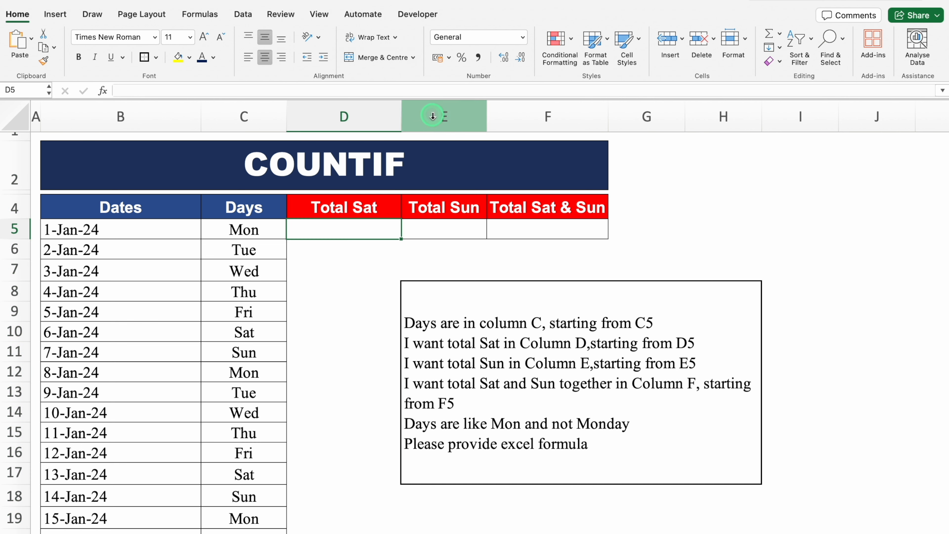
{"action": "left_click", "coordinate": [436, 226]}
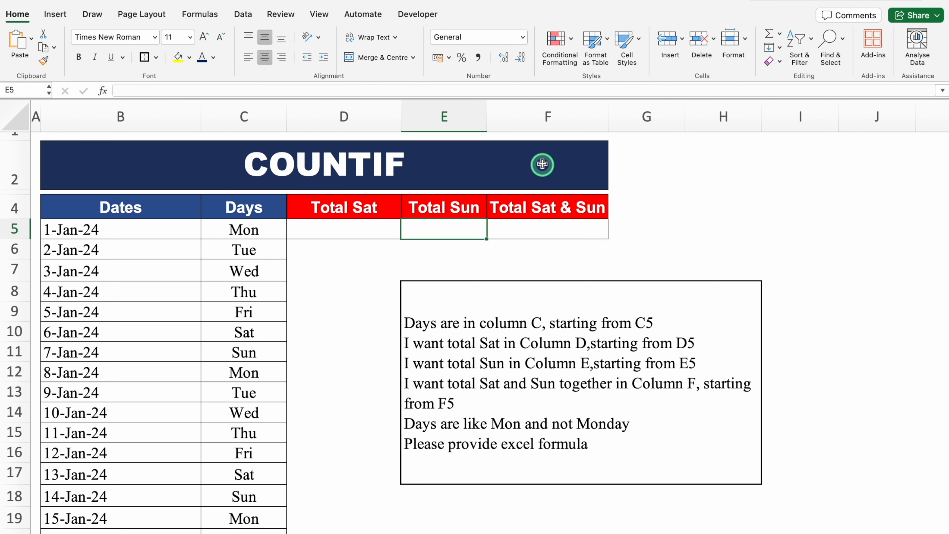
{"action": "left_click", "coordinate": [538, 116]}
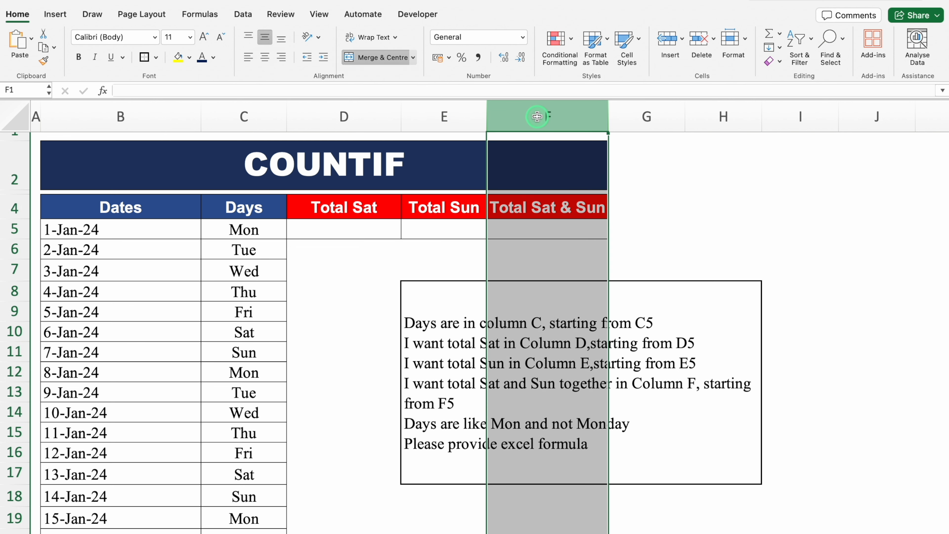
{"action": "left_click", "coordinate": [551, 229]}
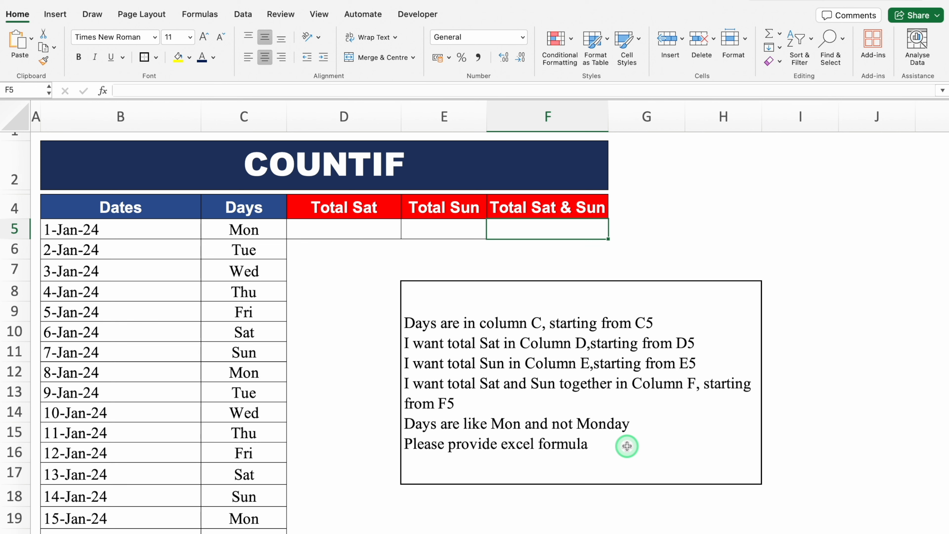
Step: Submit the full day-count prompt from E8 to ChatGPT and review the suggested COUNTIF formulas with their explanations
{"action": "left_click_drag", "start_coordinate": [627, 445], "coordinate": [402, 306]}
{"action": "key", "text": "ctrl+c"}
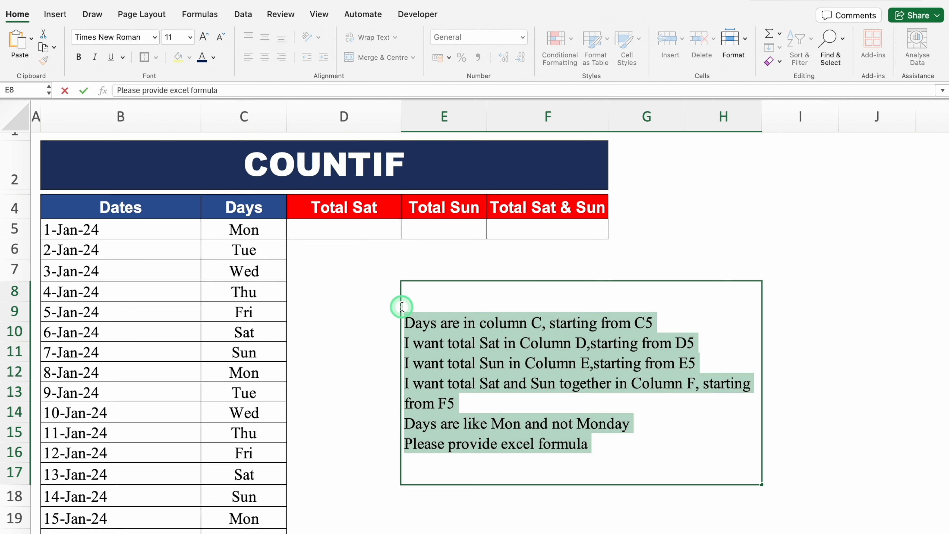
{"action": "left_click", "coordinate": [369, 251]}
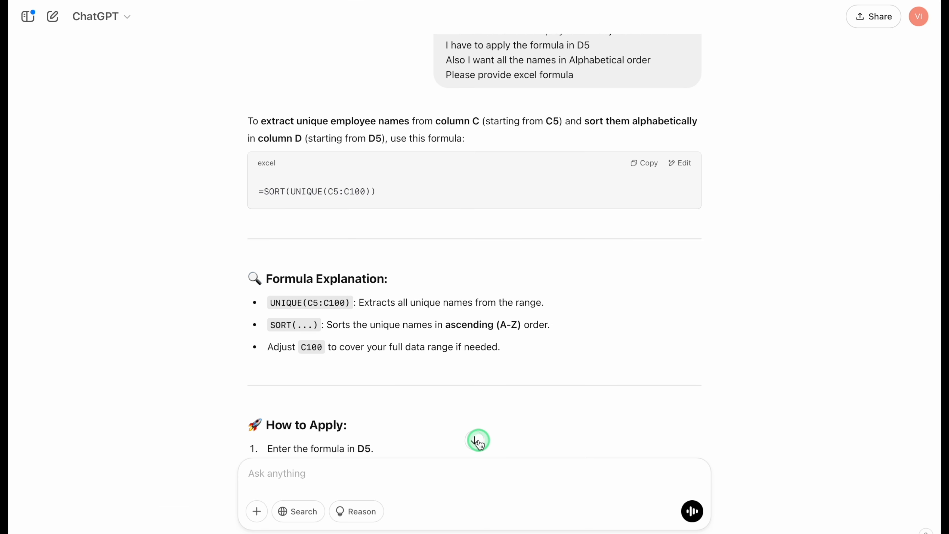
{"action": "left_click", "coordinate": [474, 441]}
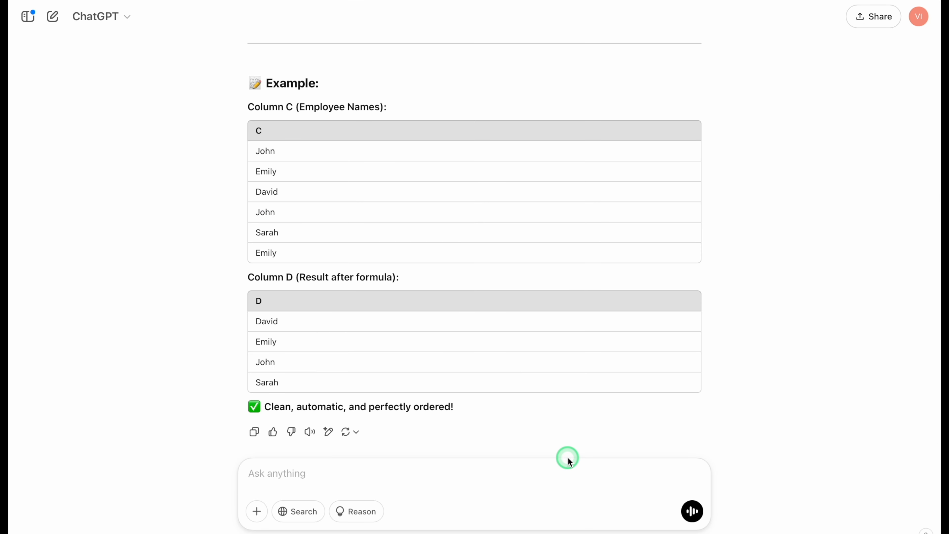
{"action": "key", "text": "ctrl+v"}
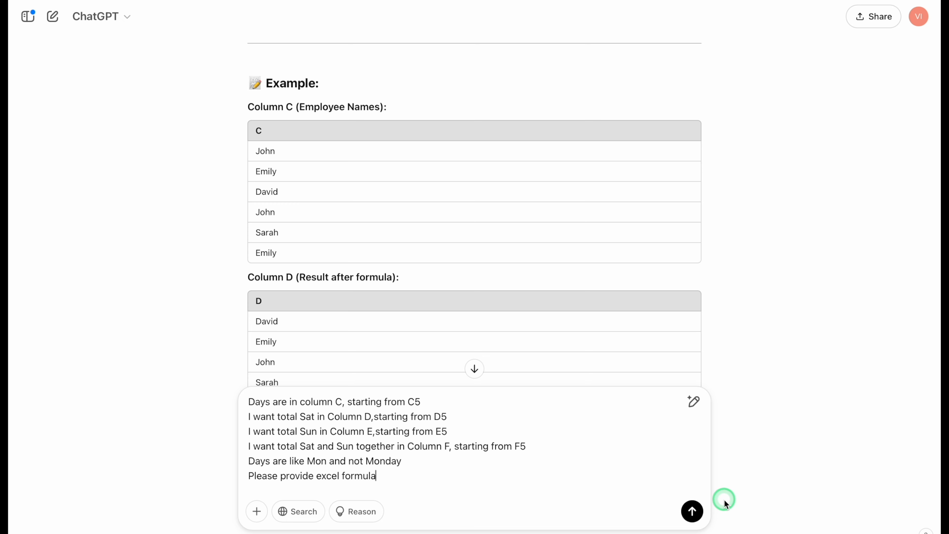
{"action": "left_click", "coordinate": [693, 511]}
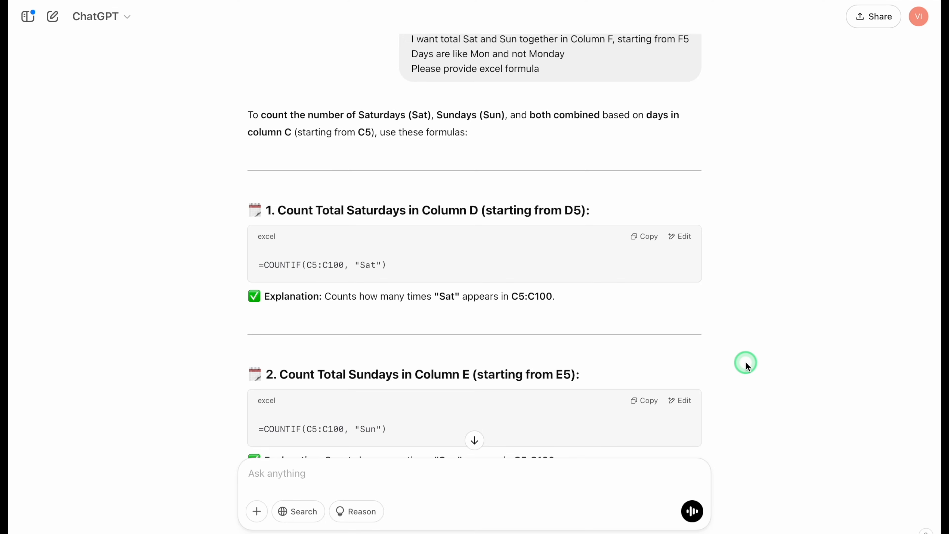
{"action": "scroll", "coordinate": [746, 362], "scroll_direction": "down", "scroll_amount": 6}
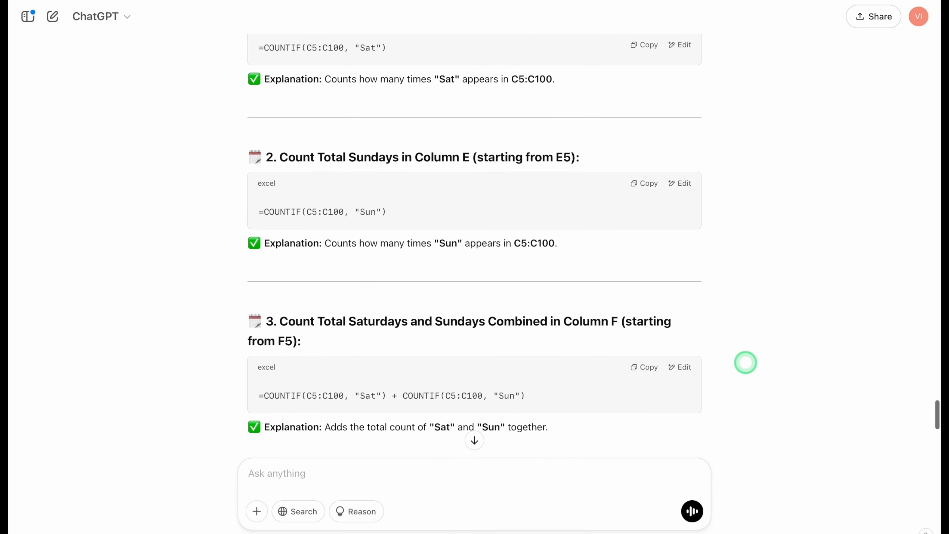
{"action": "scroll", "coordinate": [746, 362], "scroll_direction": "down", "scroll_amount": 1}
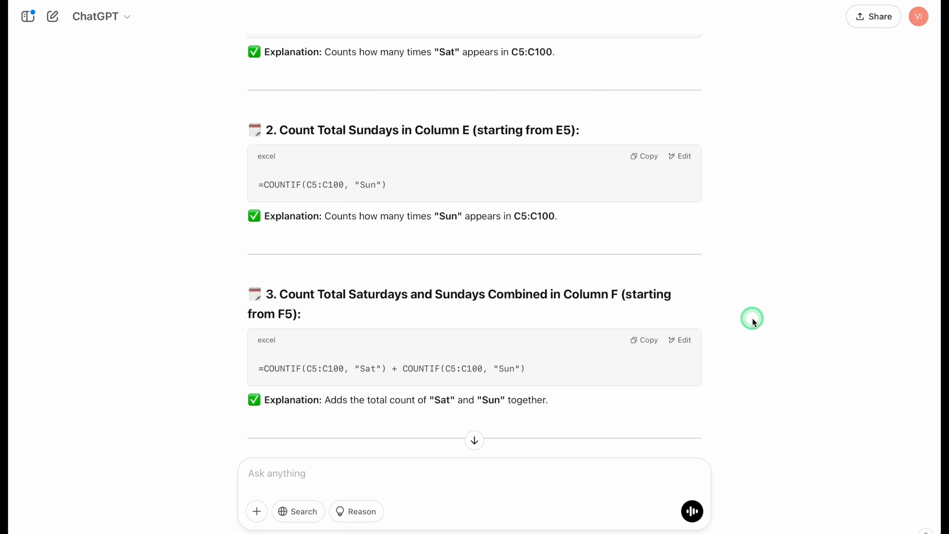
{"action": "scroll", "coordinate": [753, 318], "scroll_direction": "up", "scroll_amount": 4}
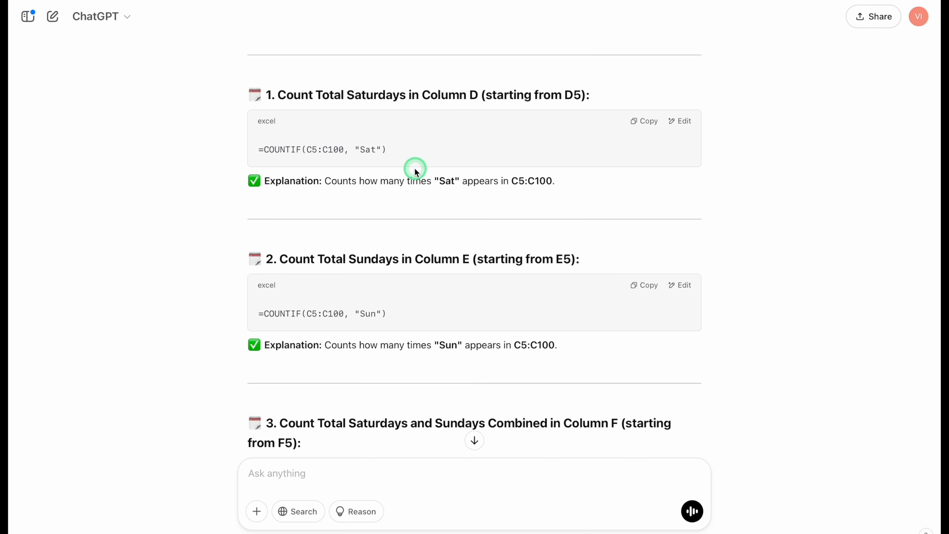
Step: Copy ChatGPT's Saturday formula =COUNTIF(C5:C100, "Sat") and enter it in D5 under Total Sat
{"action": "left_click", "coordinate": [644, 123]}
{"action": "left_click", "coordinate": [614, 529]}
{"action": "left_click", "coordinate": [336, 239]}
{"action": "left_click", "coordinate": [345, 230]}
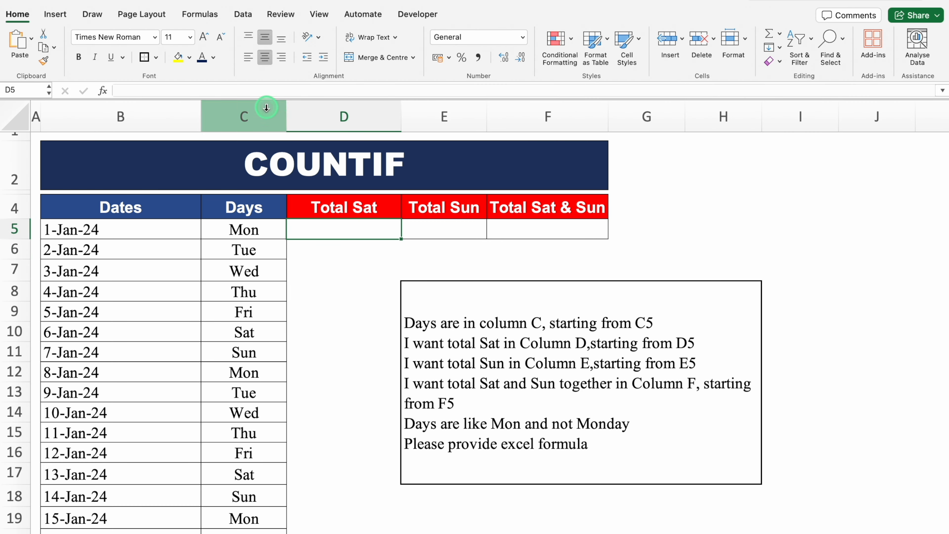
{"action": "left_click", "coordinate": [254, 89]}
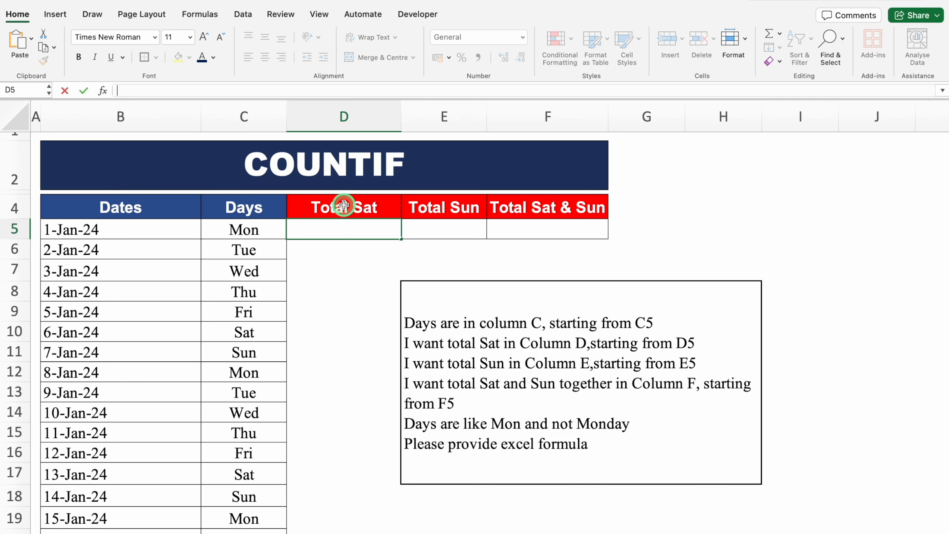
{"action": "key", "text": "super+v"}
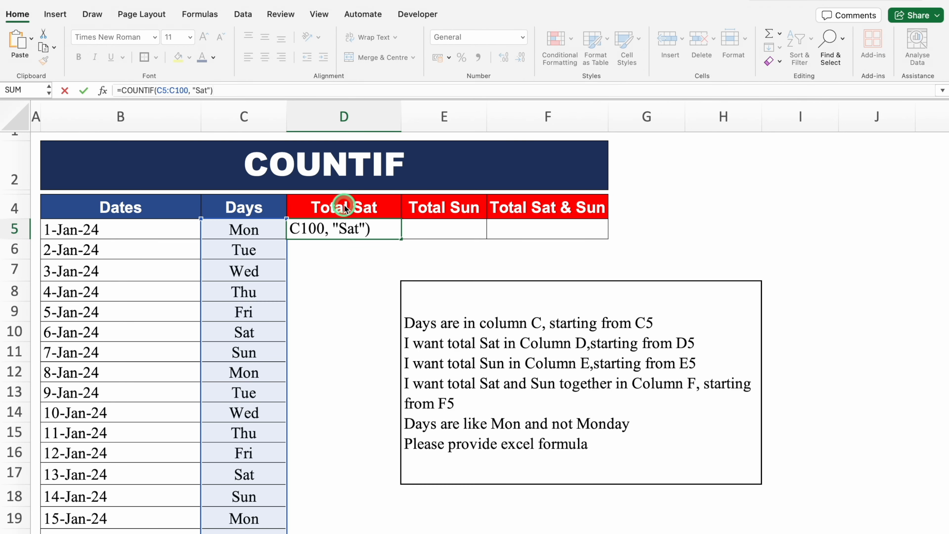
{"action": "key", "text": "ctrl+Return"}
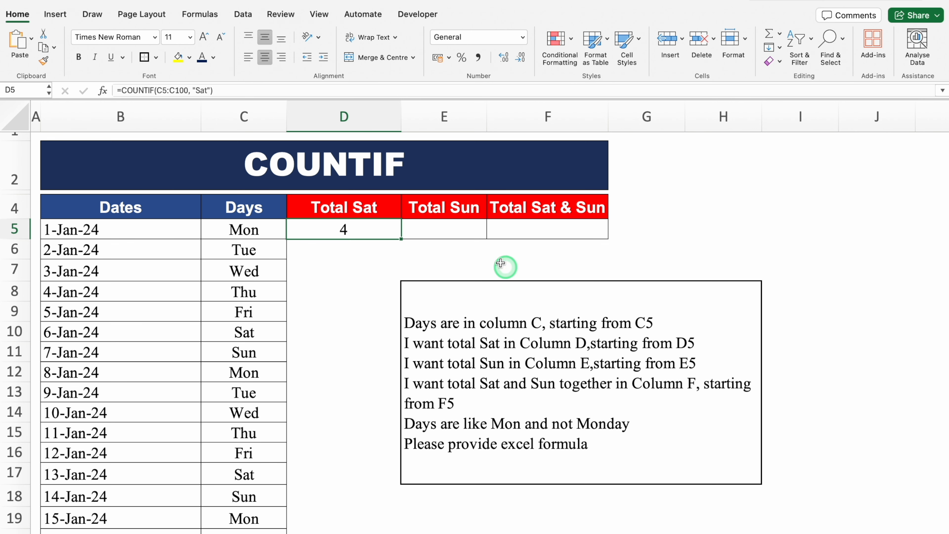
Step: Copy ChatGPT's Sunday formula =COUNTIF(C5:C100, "Sun") and enter it in E5 under Total Sun
{"action": "left_click", "coordinate": [458, 228]}
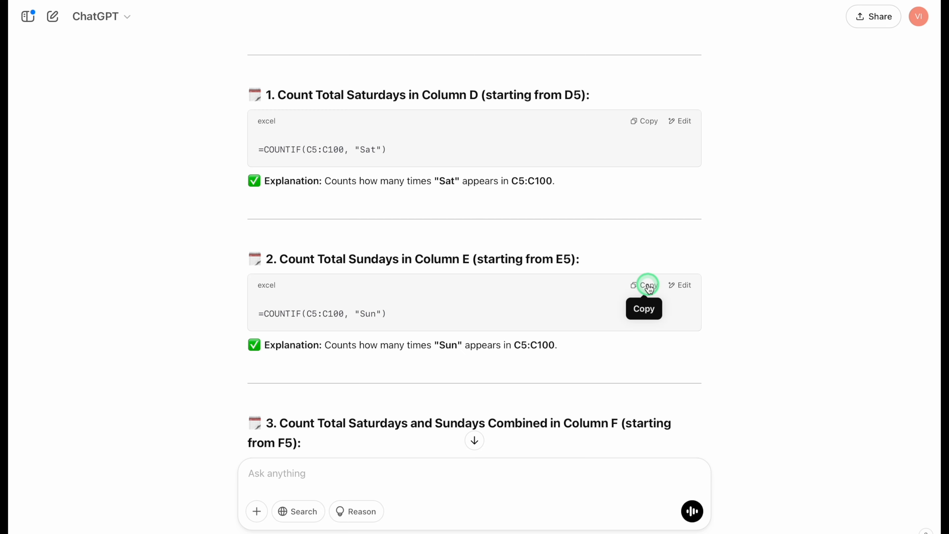
{"action": "left_click", "coordinate": [648, 286]}
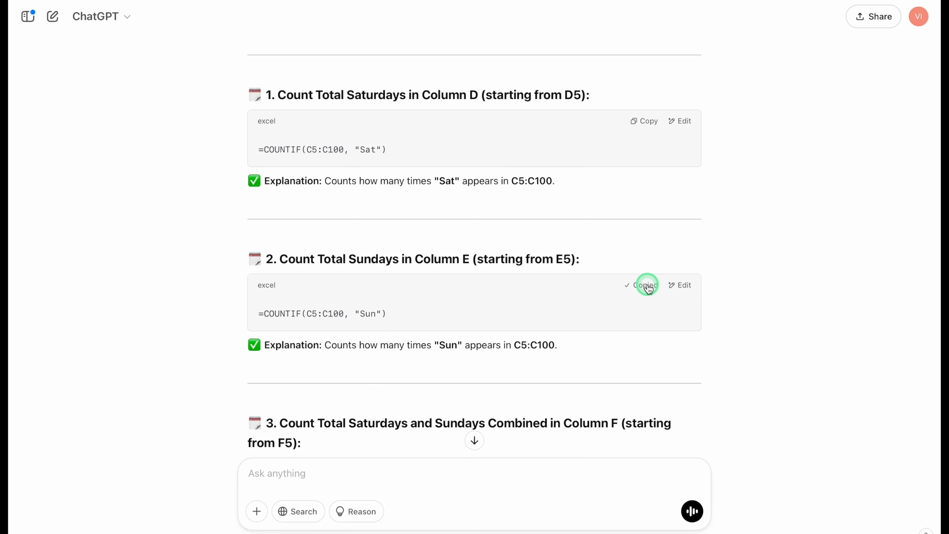
{"action": "left_click", "coordinate": [605, 452]}
{"action": "left_click", "coordinate": [449, 229]}
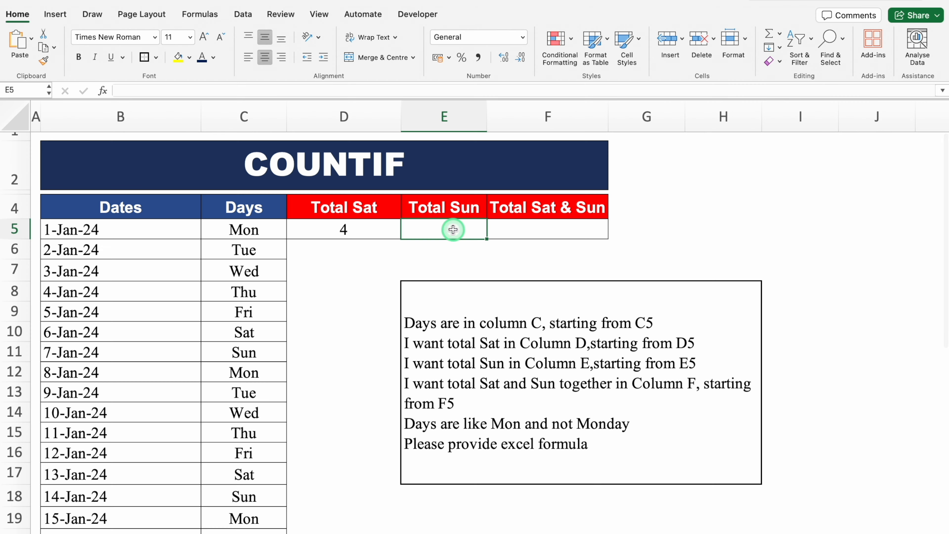
{"action": "left_click", "coordinate": [352, 93]}
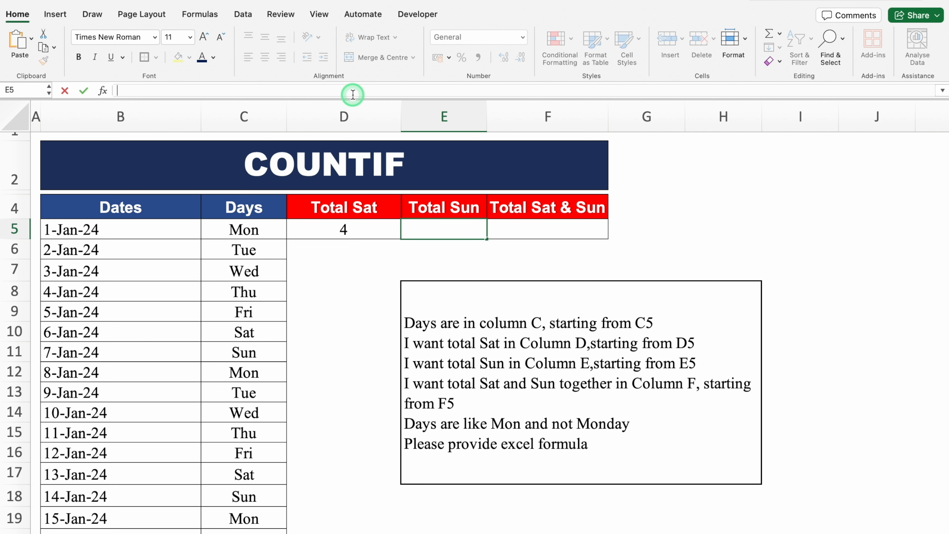
{"action": "key", "text": "super+v"}
{"action": "key", "text": "Return"}
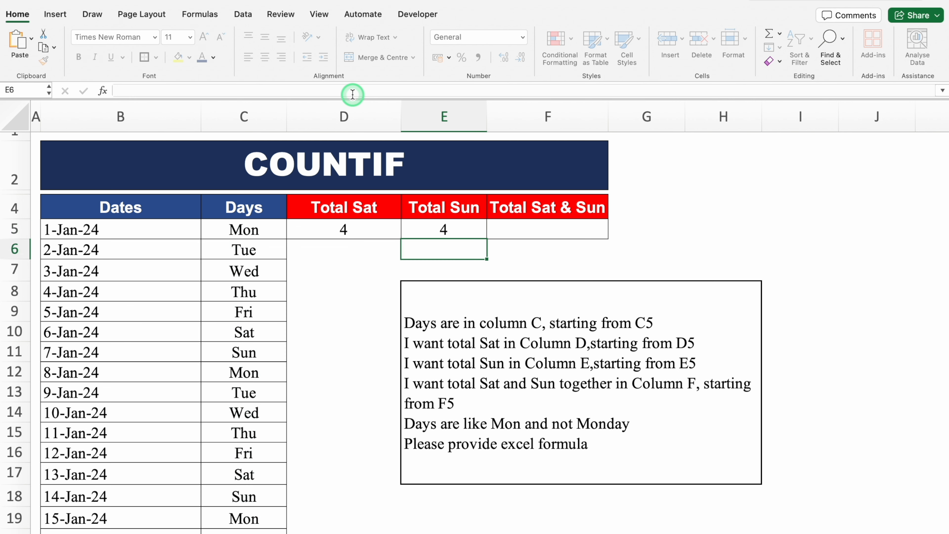
Step: Copy ChatGPT's combined formula =COUNTIF(C5:C100, "Sat") + COUNTIF(C5:C100, "Sun") and enter it in F5 under Total Sat & Sun
{"action": "left_click", "coordinate": [559, 230]}
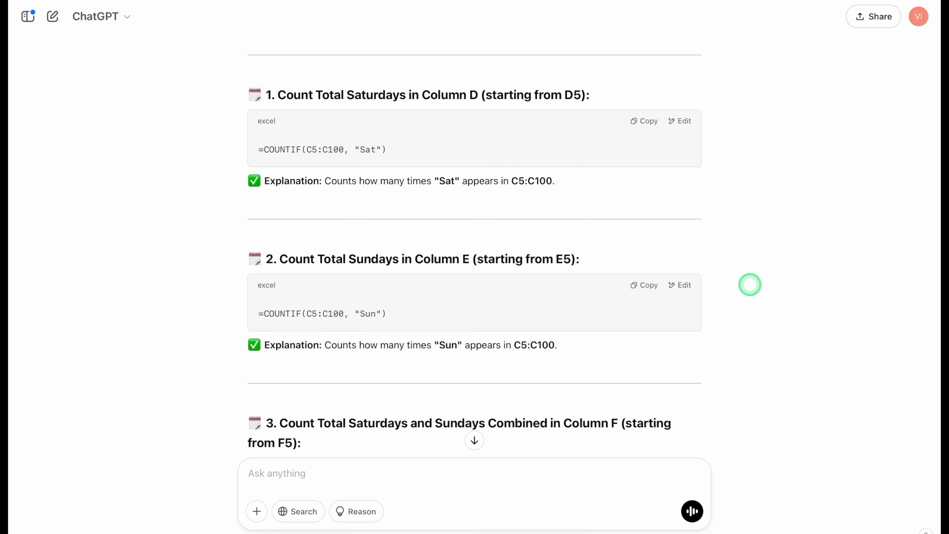
{"action": "scroll", "coordinate": [750, 285], "scroll_direction": "down", "scroll_amount": 5}
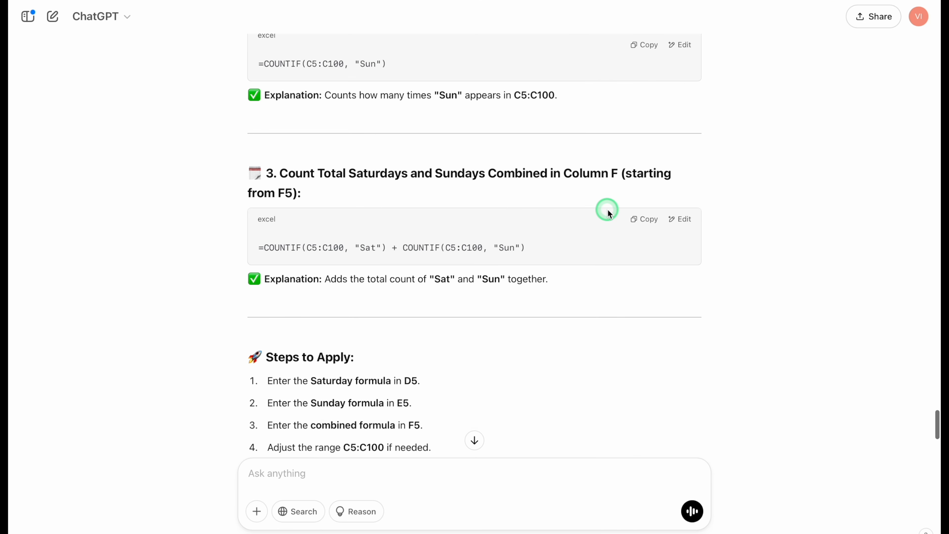
{"action": "left_click", "coordinate": [648, 220]}
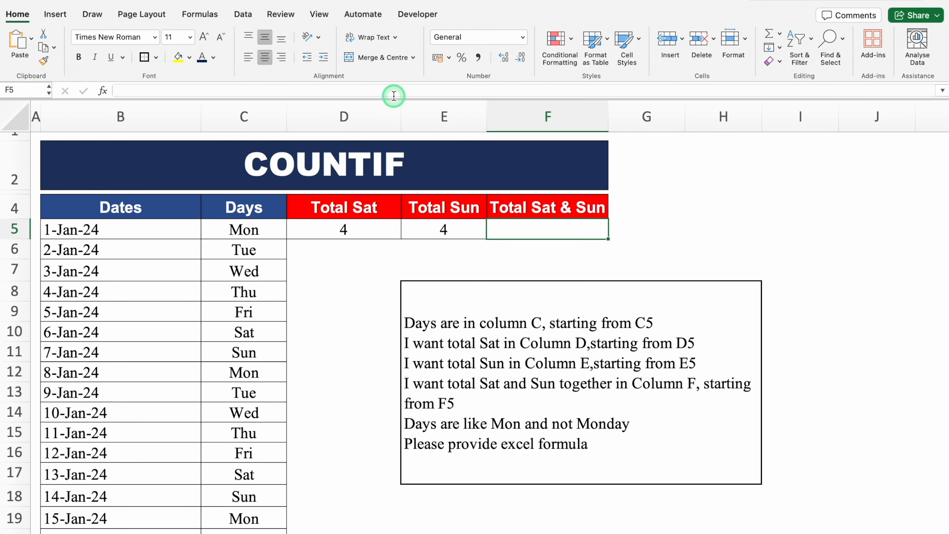
{"action": "left_click", "coordinate": [394, 95]}
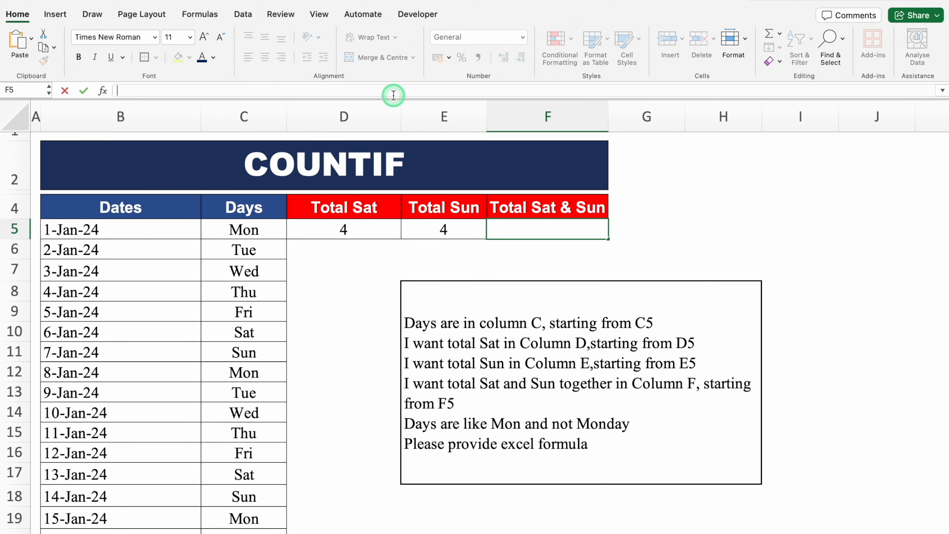
{"action": "key", "text": "super+v"}
{"action": "key", "text": "Return"}
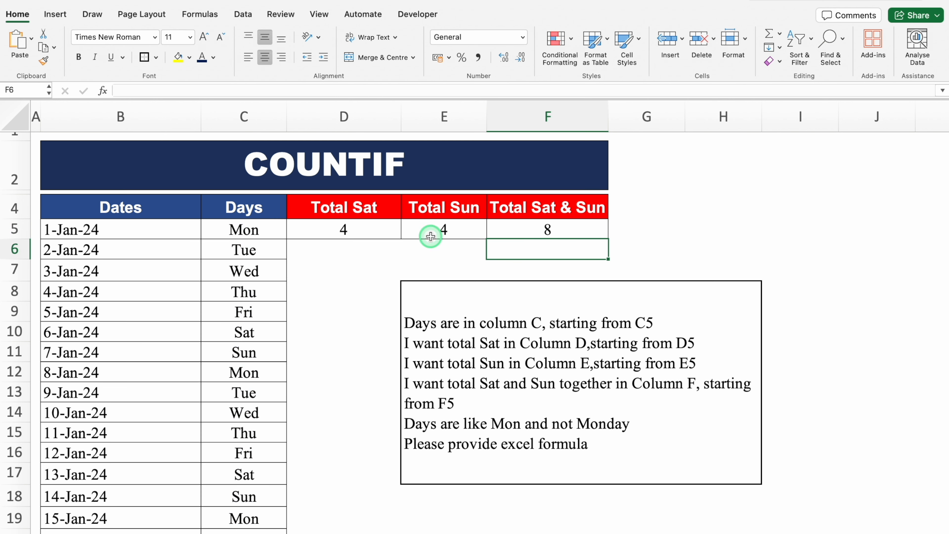
Step: Test the weekend totals by entering Sat in C5 and C6, filling it down to C17, and checking D5, E5 and F5
{"action": "left_click", "coordinate": [348, 284]}
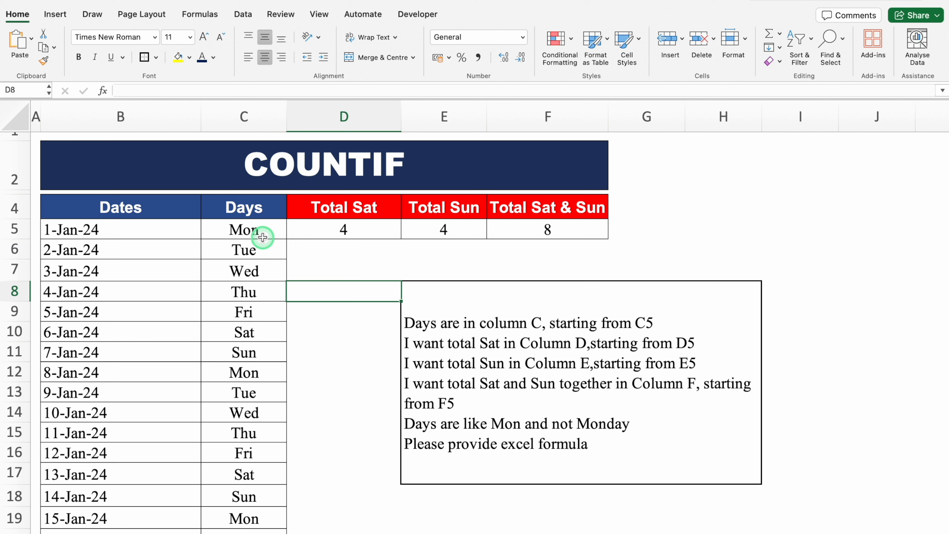
{"action": "left_click", "coordinate": [258, 230]}
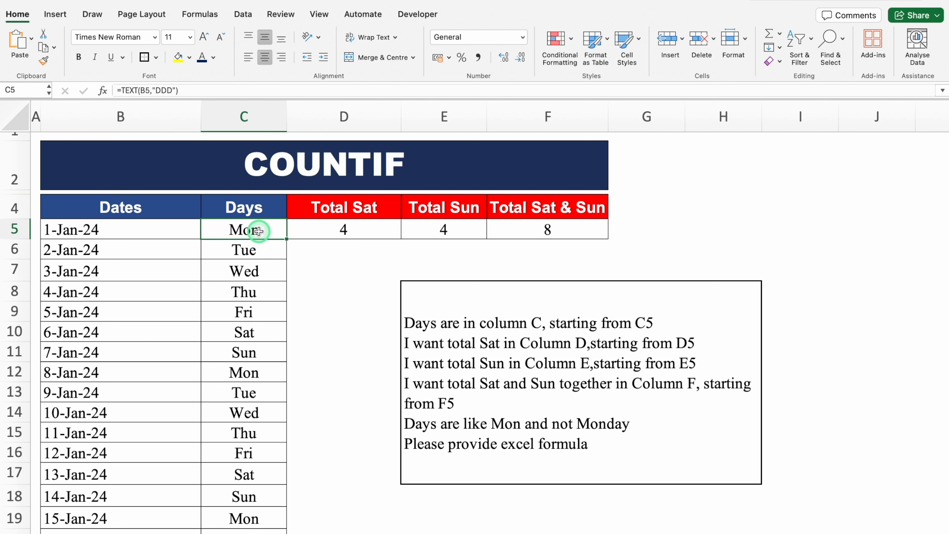
{"action": "type", "text": "Sat"}
{"action": "key", "text": "Return"}
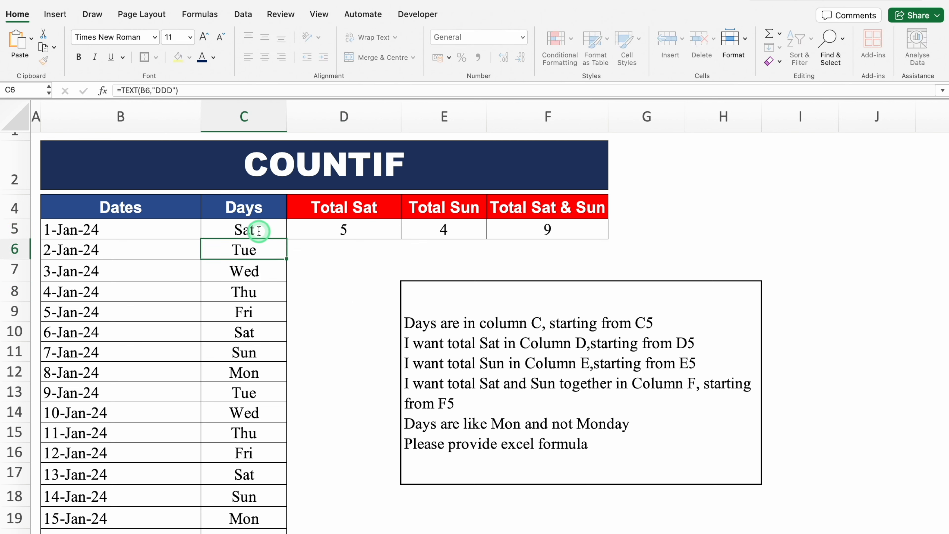
{"action": "type", "text": "Sat"}
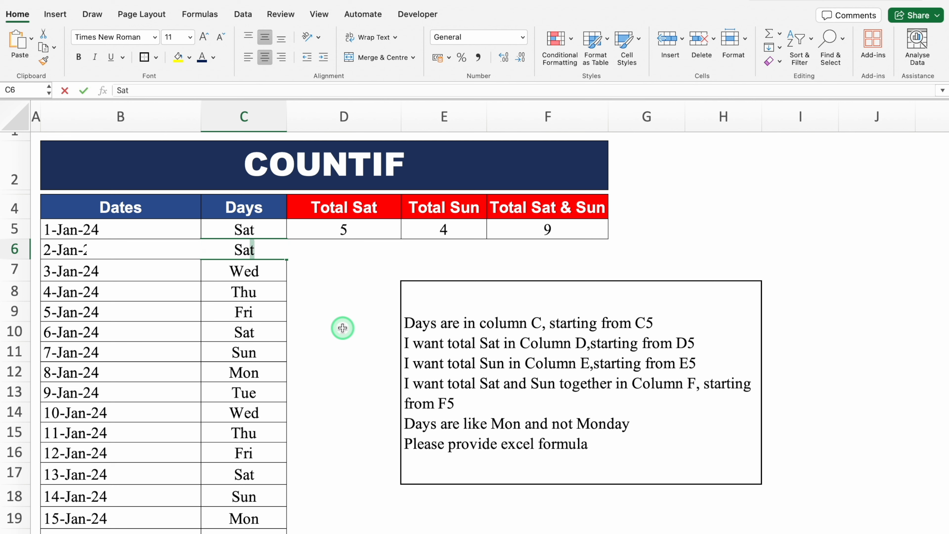
{"action": "key", "text": "Return"}
{"action": "left_click_drag", "start_coordinate": [244, 229], "coordinate": [291, 456]}
{"action": "left_click", "coordinate": [337, 405]}
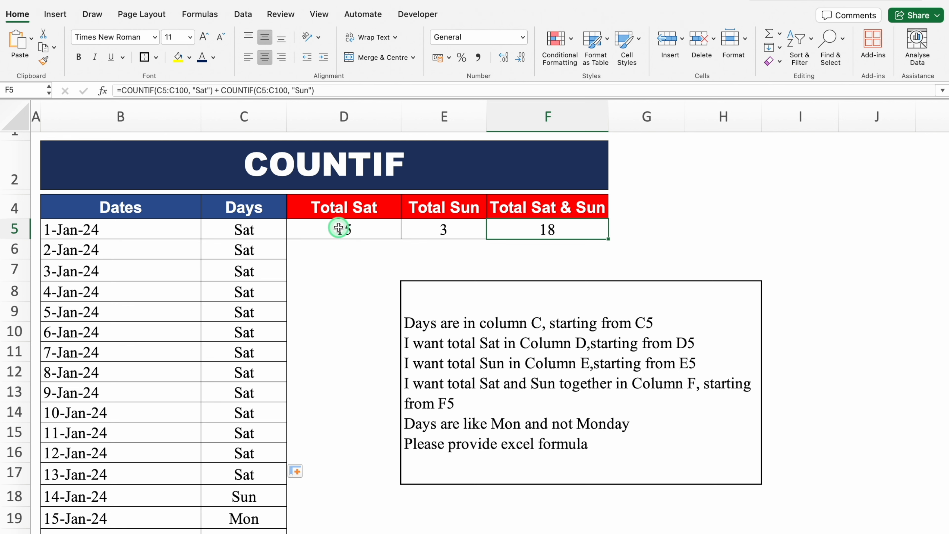
{"action": "left_click", "coordinate": [339, 227]}
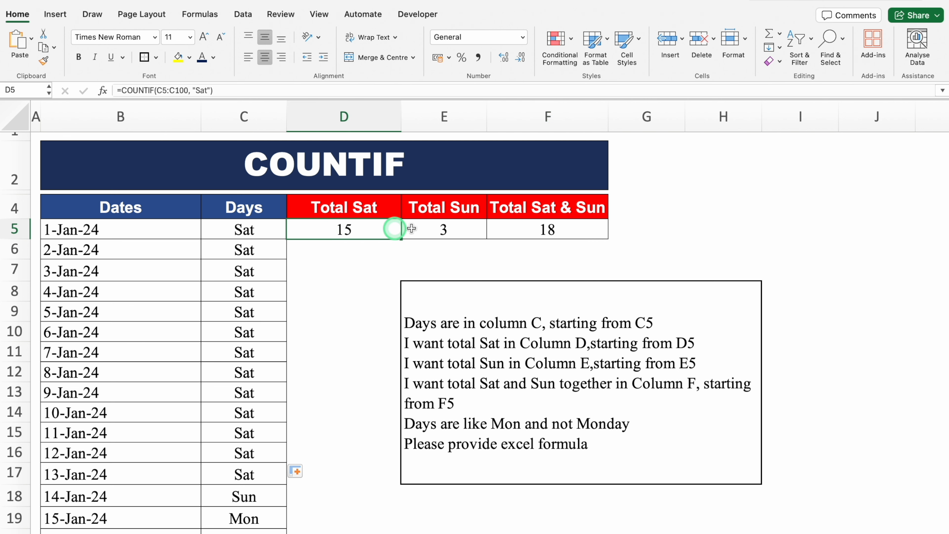
{"action": "left_click", "coordinate": [441, 230]}
{"action": "left_click", "coordinate": [527, 230]}
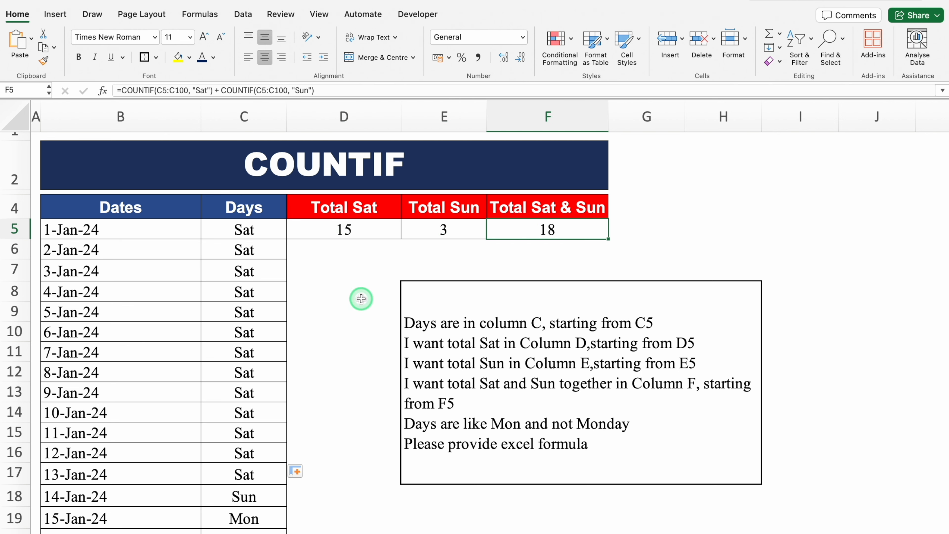
Step: Undo the test fill and the Sat entries in the Days column
{"action": "key", "text": "super+z"}
{"action": "key", "text": "super+z"}
{"action": "key", "text": "super+z"}
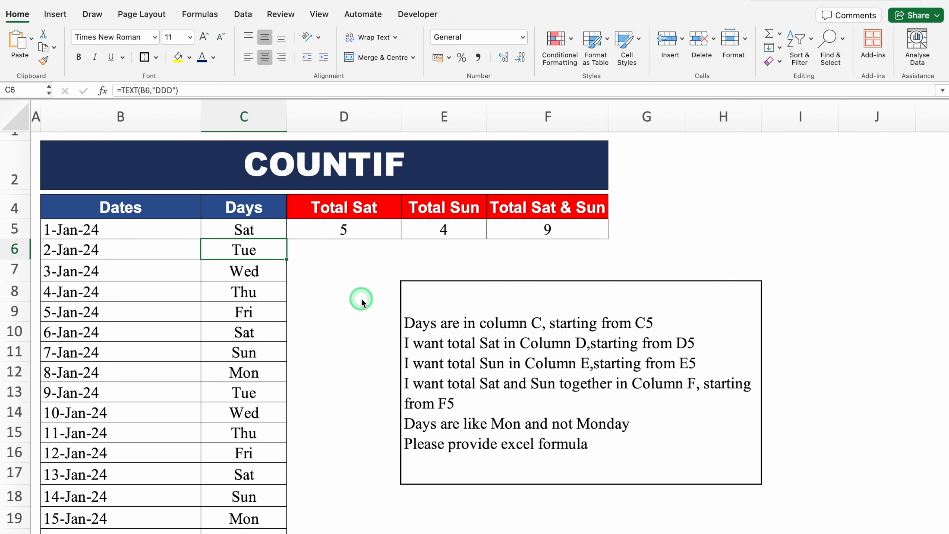
{"action": "left_click", "coordinate": [360, 299]}
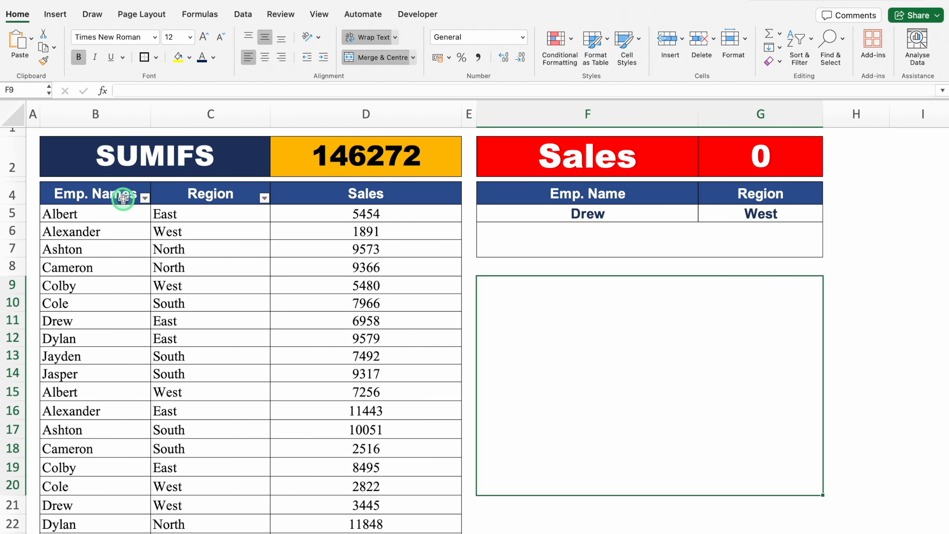
Step: Examine the SUMIFS sheet's Emp. Names, Region and Sales columns and the dropdown choices in F5 and G5
{"action": "left_click", "coordinate": [113, 113]}
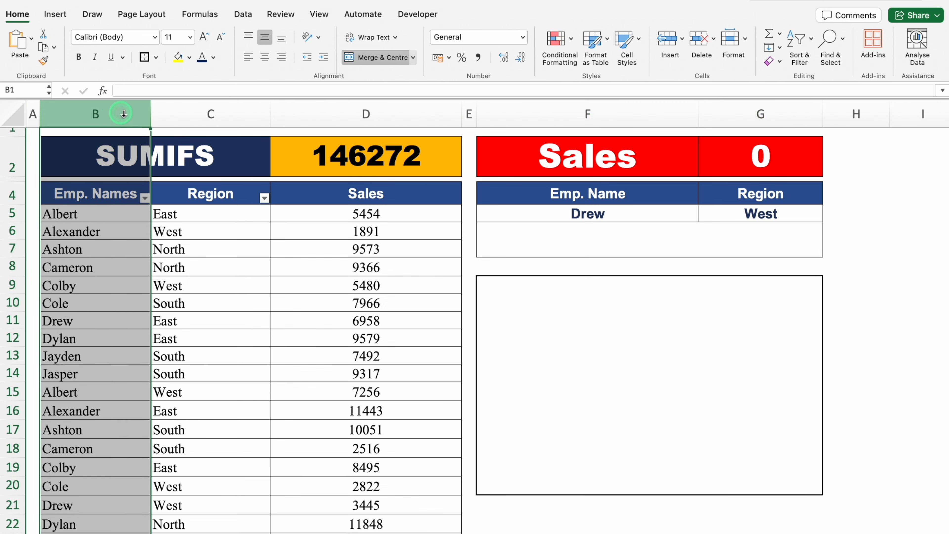
{"action": "left_click", "coordinate": [194, 113]}
{"action": "left_click", "coordinate": [349, 108]}
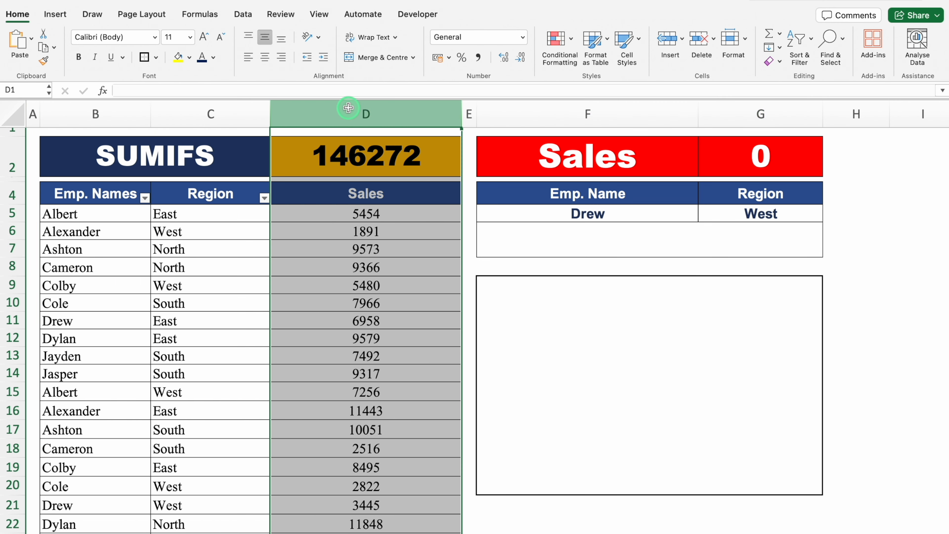
{"action": "left_click", "coordinate": [647, 206]}
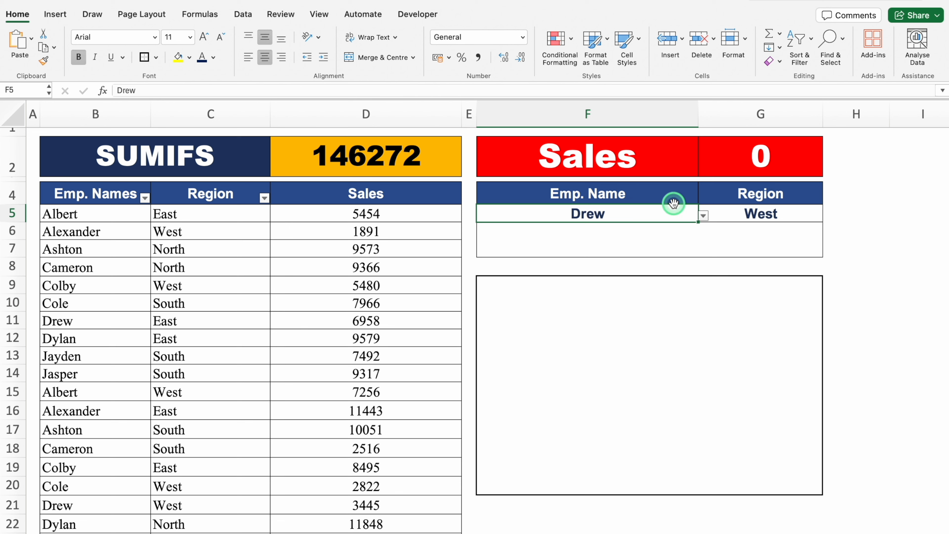
{"action": "left_click", "coordinate": [703, 216]}
{"action": "left_click", "coordinate": [657, 202]}
{"action": "left_click", "coordinate": [740, 188]}
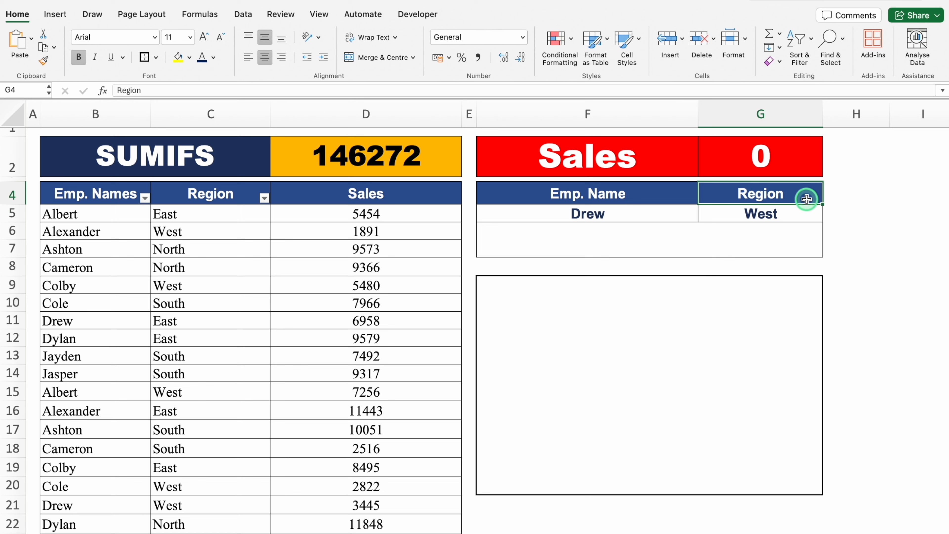
{"action": "left_click", "coordinate": [804, 209]}
{"action": "left_click", "coordinate": [828, 216]}
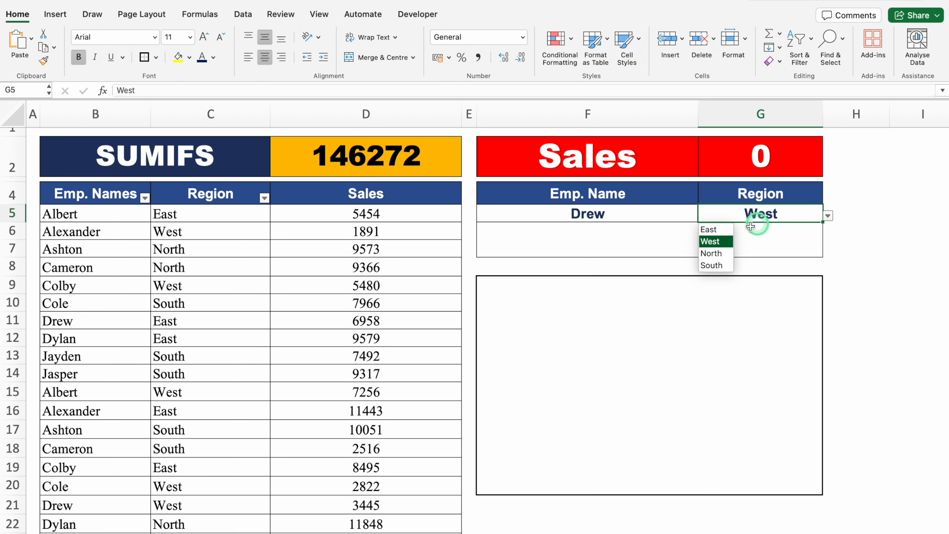
{"action": "left_click", "coordinate": [712, 217]}
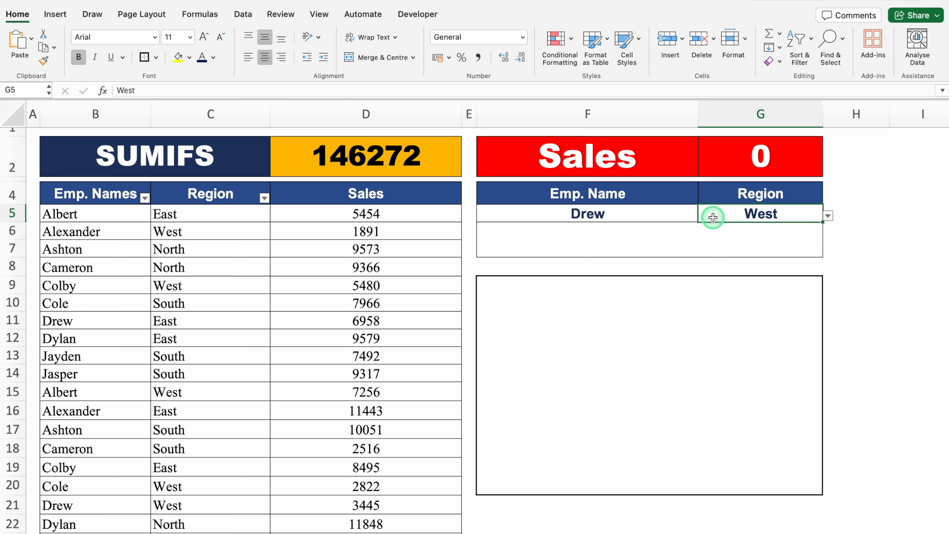
Step: Paste the prompt requesting a total sales formula in F6, based on the employee name in F5 and region in G5, into F9
{"action": "left_click", "coordinate": [598, 243]}
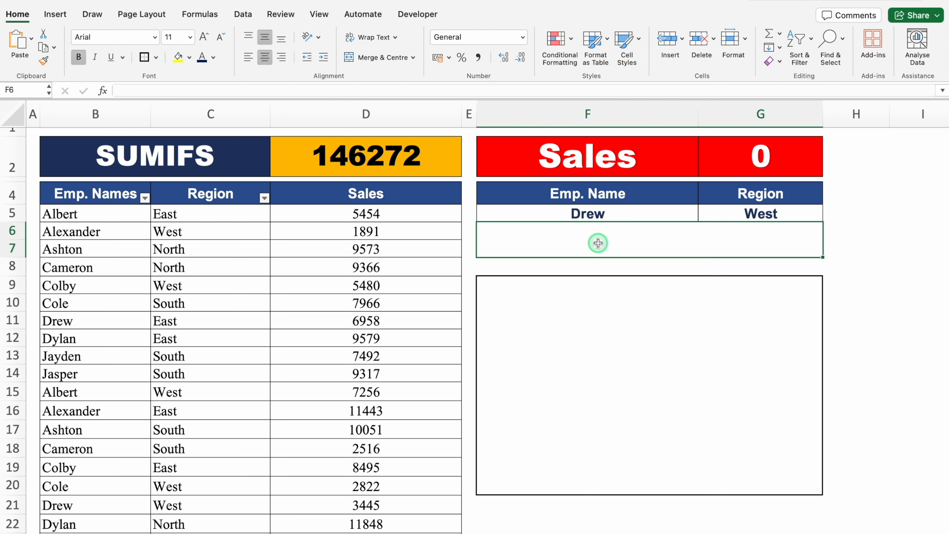
{"action": "left_click", "coordinate": [595, 212]}
{"action": "left_click", "coordinate": [729, 211]}
{"action": "left_click", "coordinate": [678, 243]}
{"action": "left_click", "coordinate": [600, 393]}
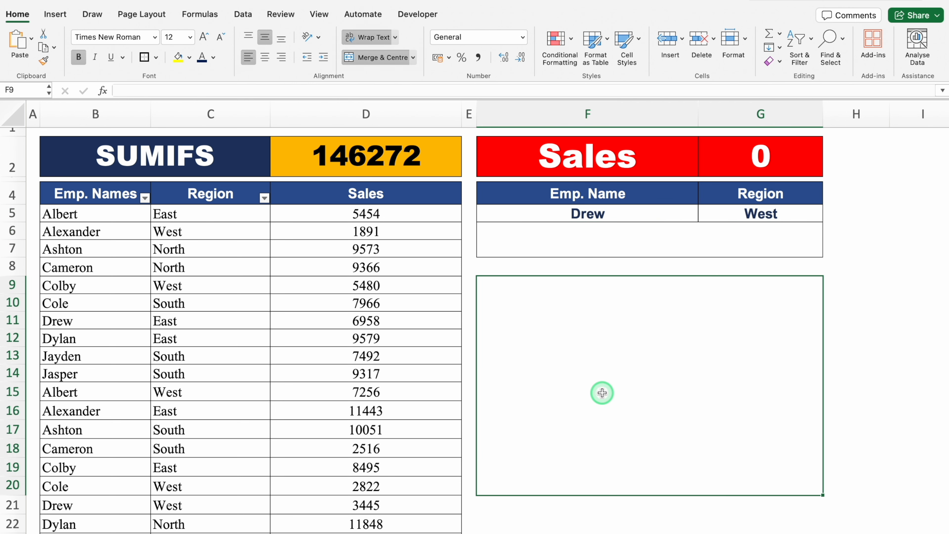
{"action": "key", "text": "super+v"}
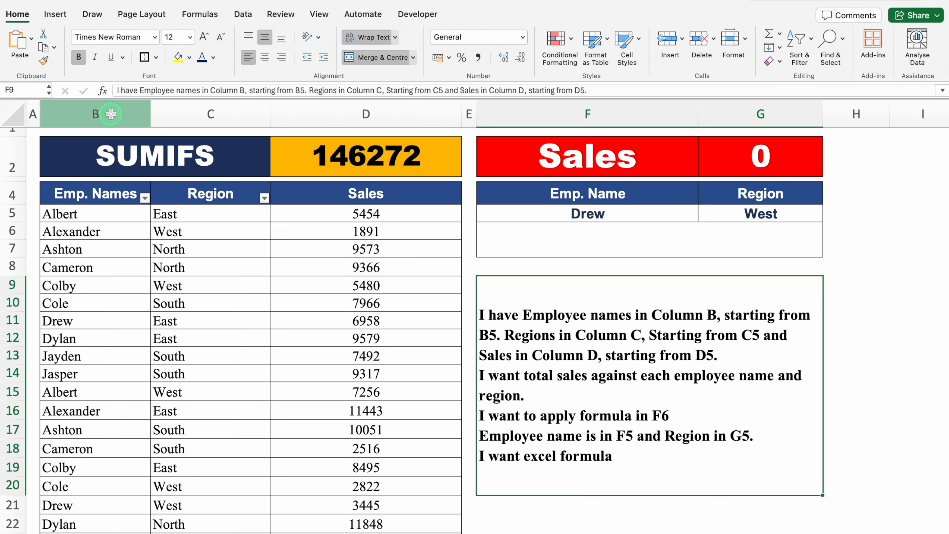
Step: Check the prompt's references against the data starting at B5, C5 and D5, the target F6, and the criteria cells F5 and G5
{"action": "left_click", "coordinate": [96, 120]}
{"action": "left_click", "coordinate": [102, 212]}
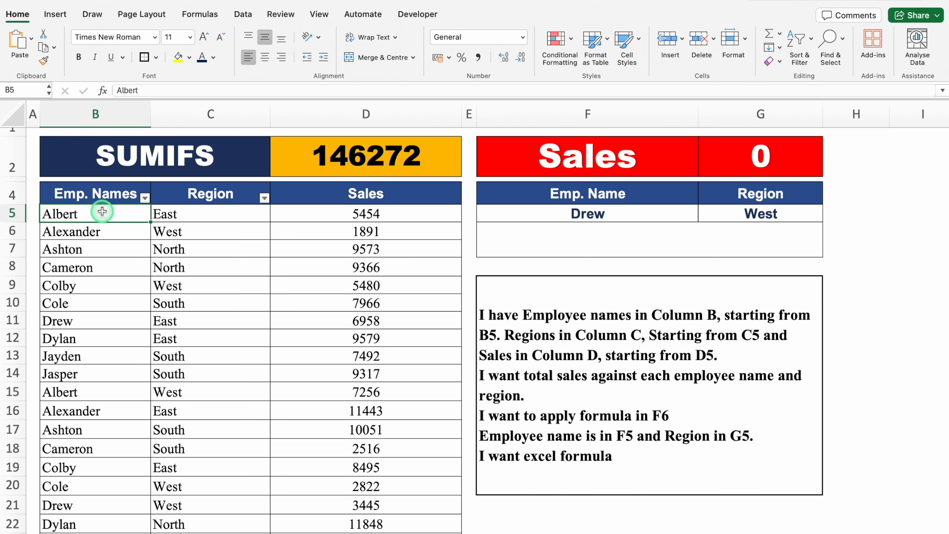
{"action": "left_click", "coordinate": [211, 115]}
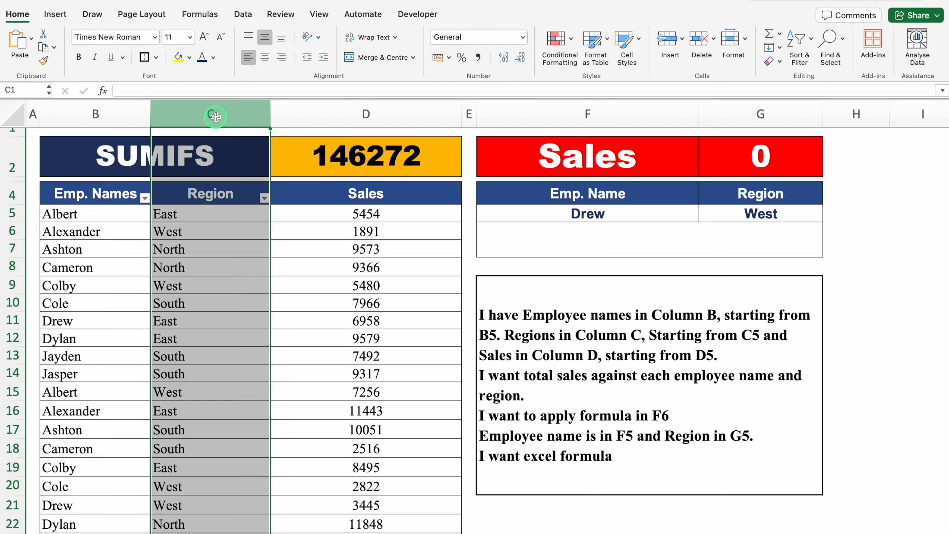
{"action": "left_click", "coordinate": [215, 210]}
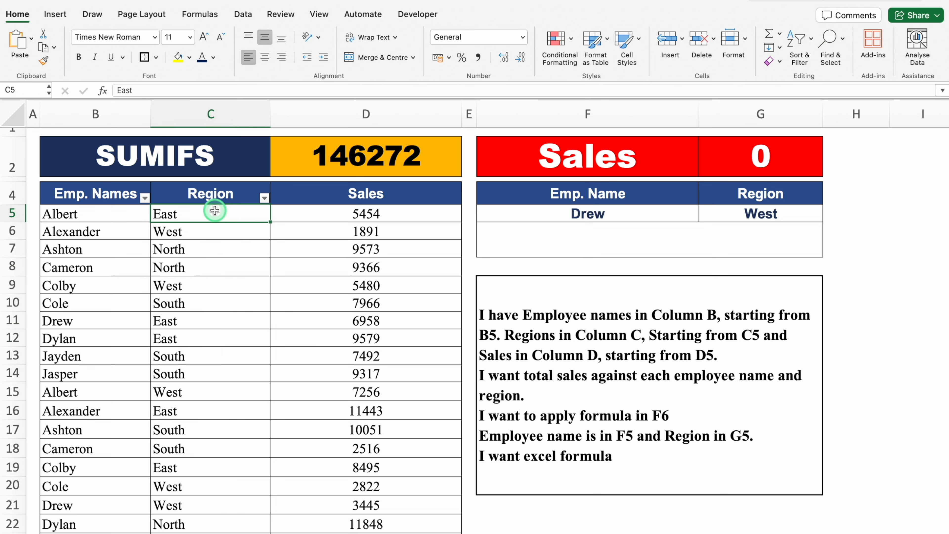
{"action": "left_click", "coordinate": [343, 111]}
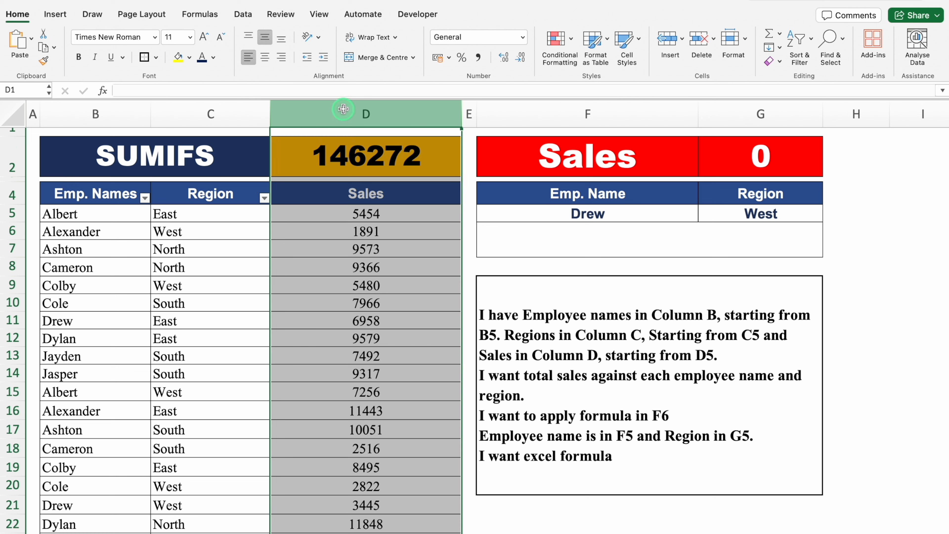
{"action": "left_click", "coordinate": [360, 214]}
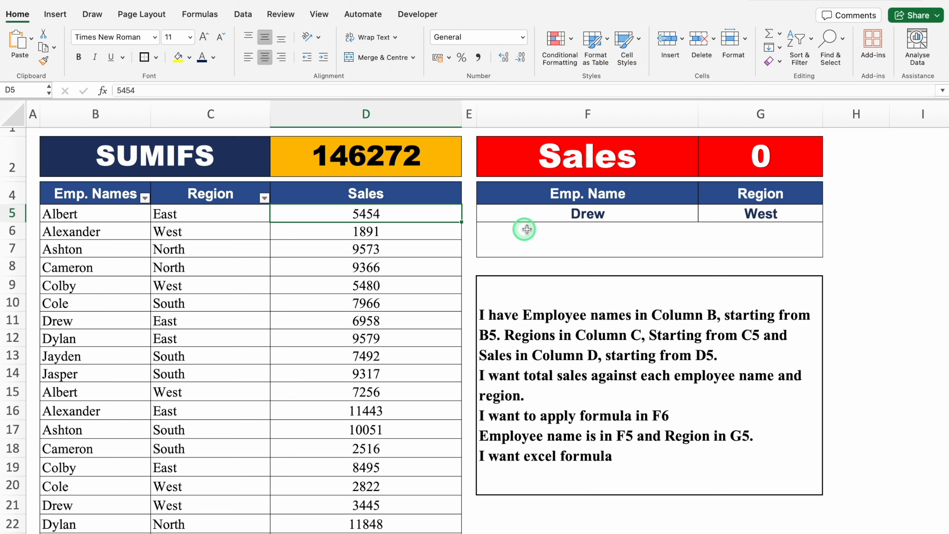
{"action": "left_click", "coordinate": [574, 238]}
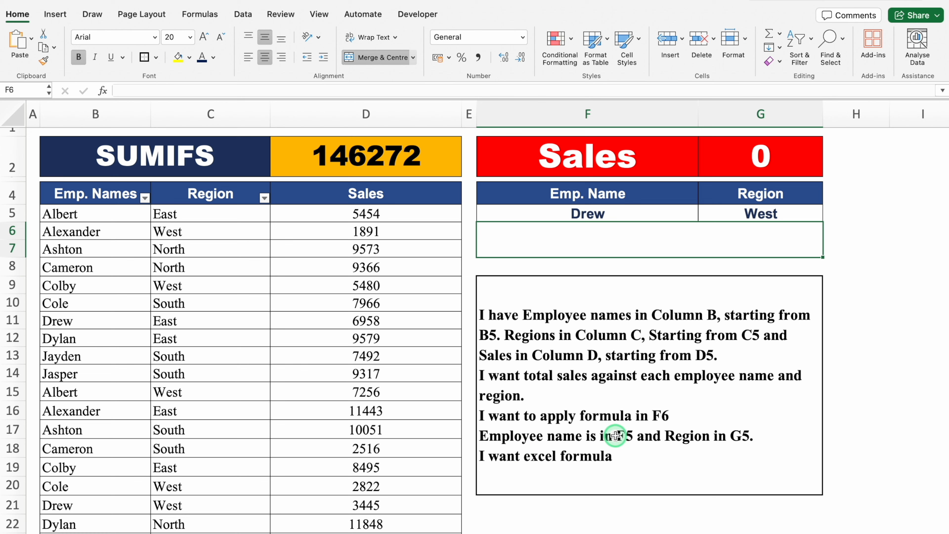
{"action": "left_click", "coordinate": [594, 212]}
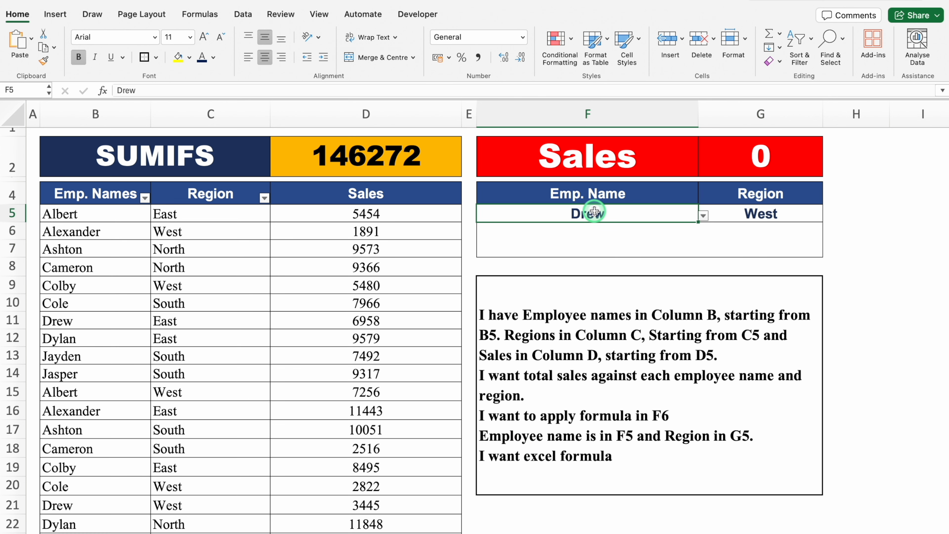
{"action": "left_click", "coordinate": [770, 212]}
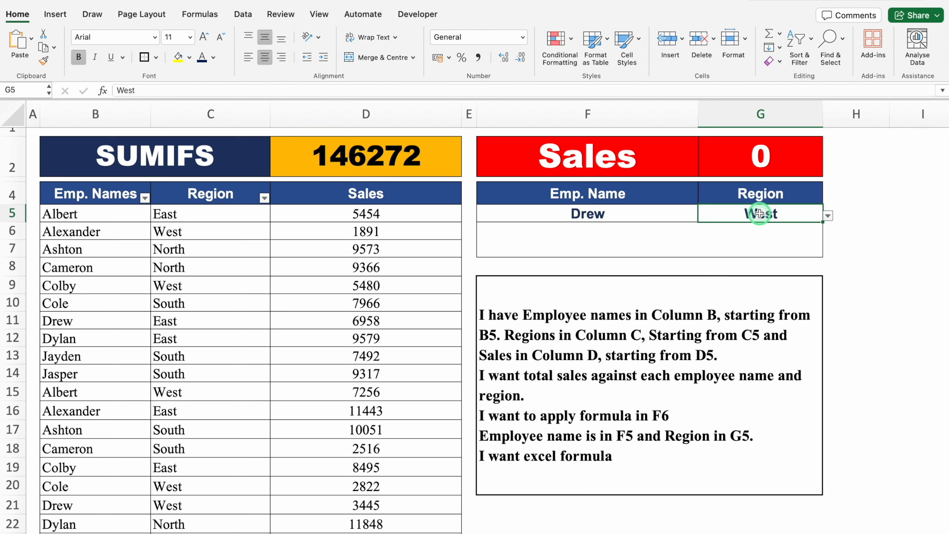
Step: Copy the total sales prompt text from F9 and submit it to ChatGPT
{"action": "double_click", "coordinate": [628, 459]}
{"action": "left_click_drag", "start_coordinate": [609, 458], "coordinate": [469, 302]}
{"action": "key", "text": "ctrl+c"}
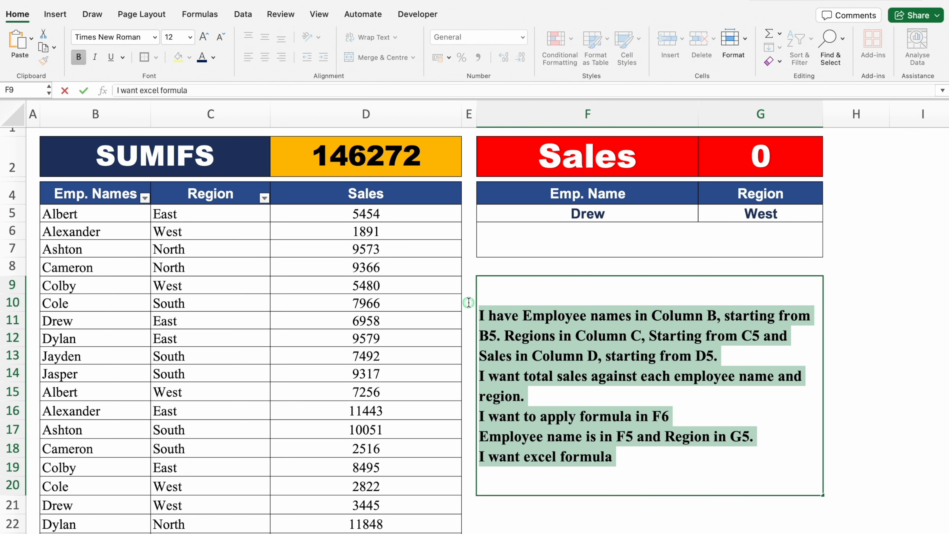
{"action": "left_click", "coordinate": [542, 246]}
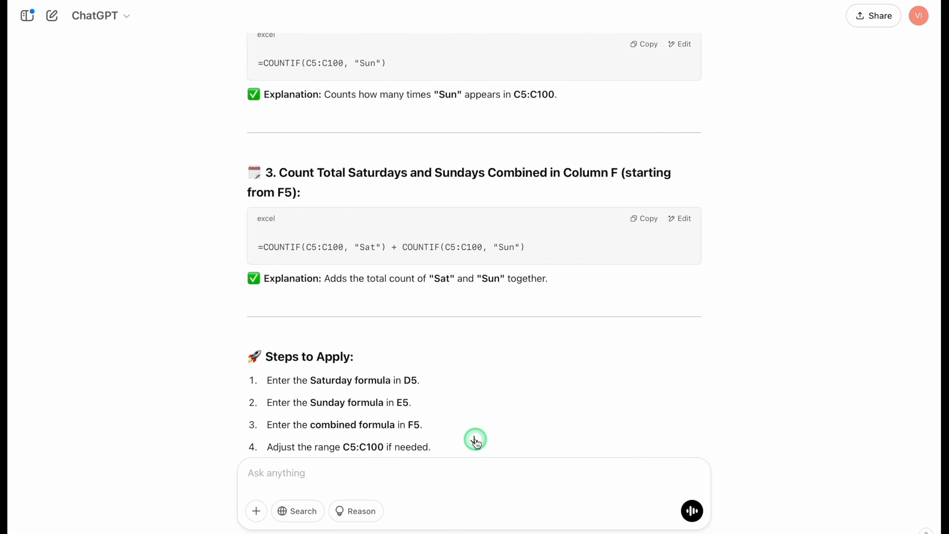
{"action": "scroll", "coordinate": [475, 441], "scroll_direction": "down", "scroll_amount": 8}
{"action": "left_click", "coordinate": [310, 472]}
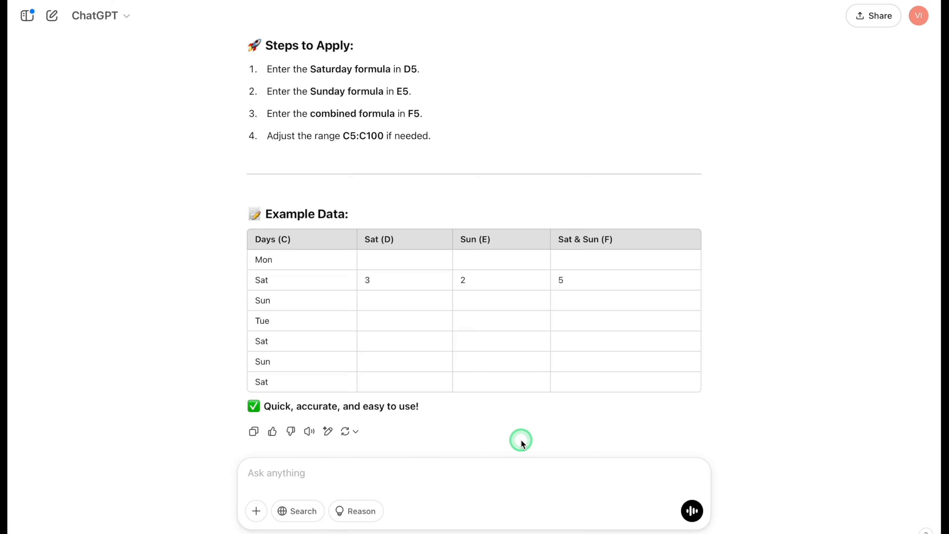
{"action": "key", "text": "ctrl+v"}
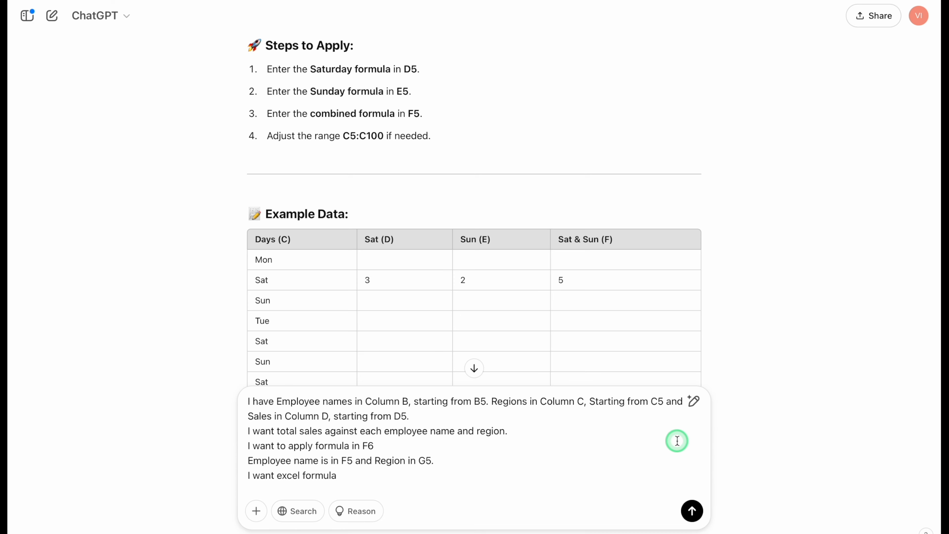
{"action": "key", "text": "Return"}
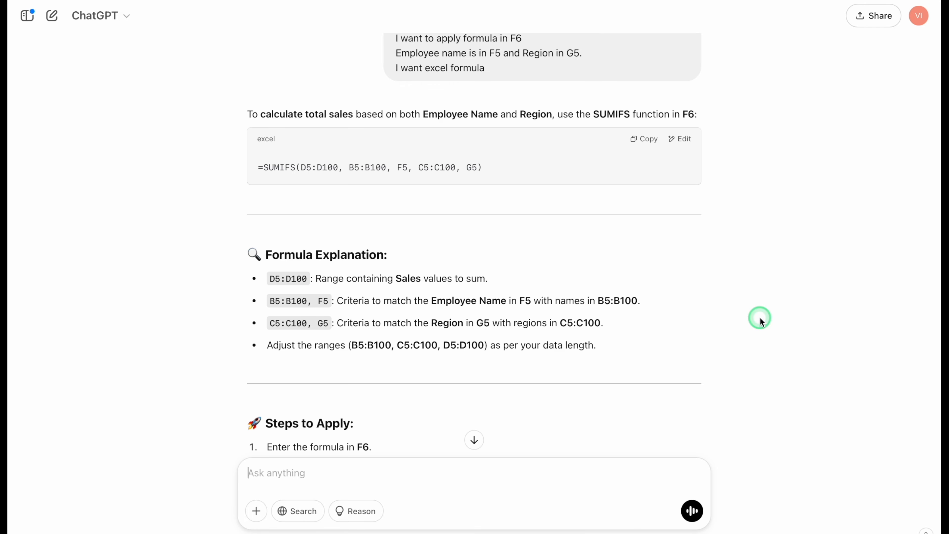
Step: Copy ChatGPT's formula and enter it in Excel cell F6 as =SUMIFS(D5:D100, B5:B100, F5, C5:C100, G5)
{"action": "left_click", "coordinate": [650, 139]}
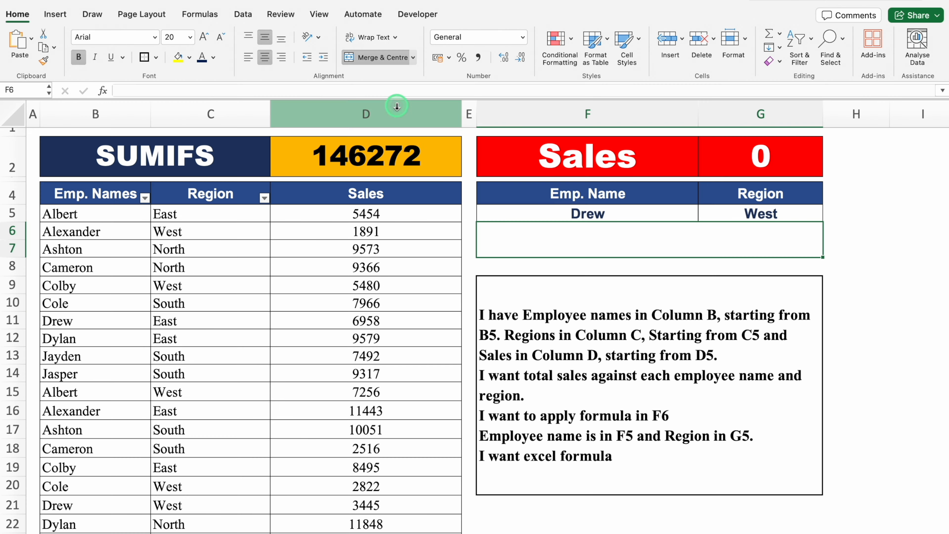
{"action": "left_click", "coordinate": [386, 91]}
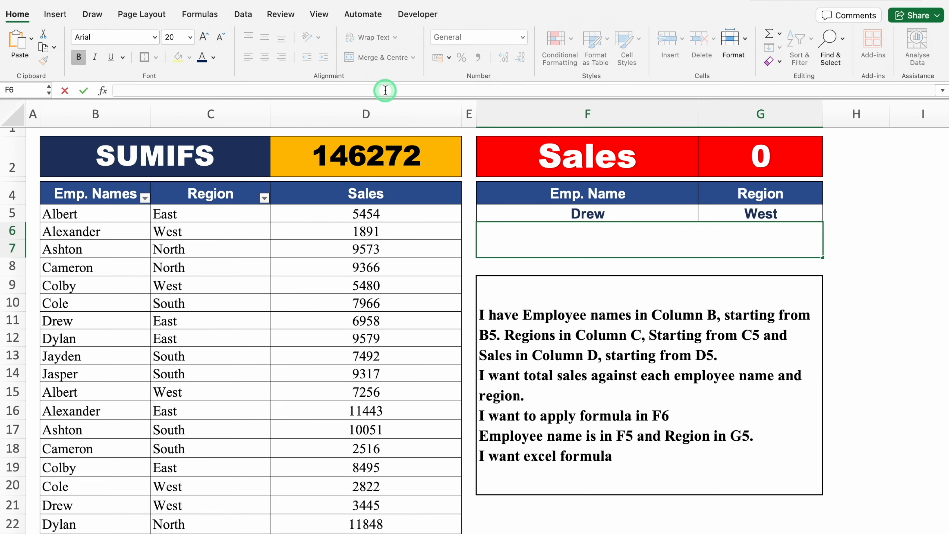
{"action": "key", "text": "super+v"}
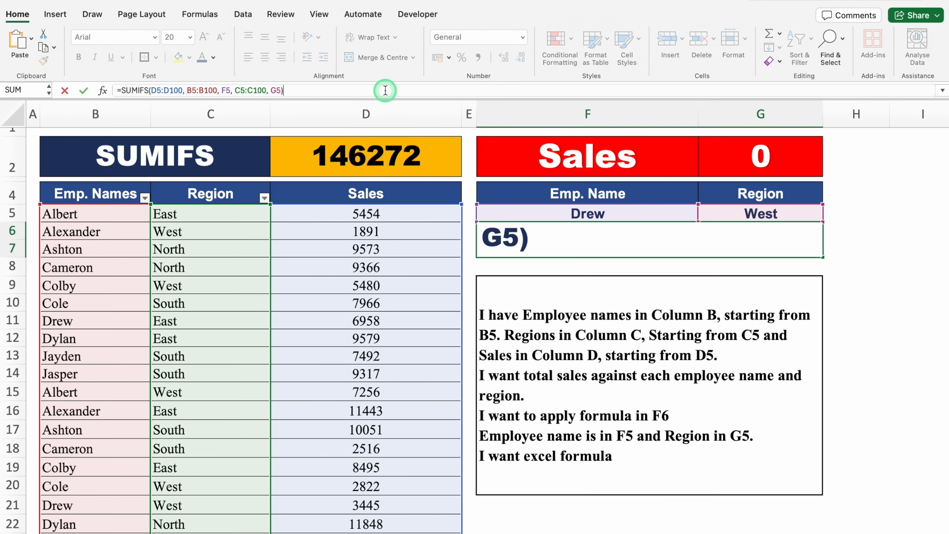
{"action": "key", "text": "Return"}
{"action": "left_click", "coordinate": [645, 244]}
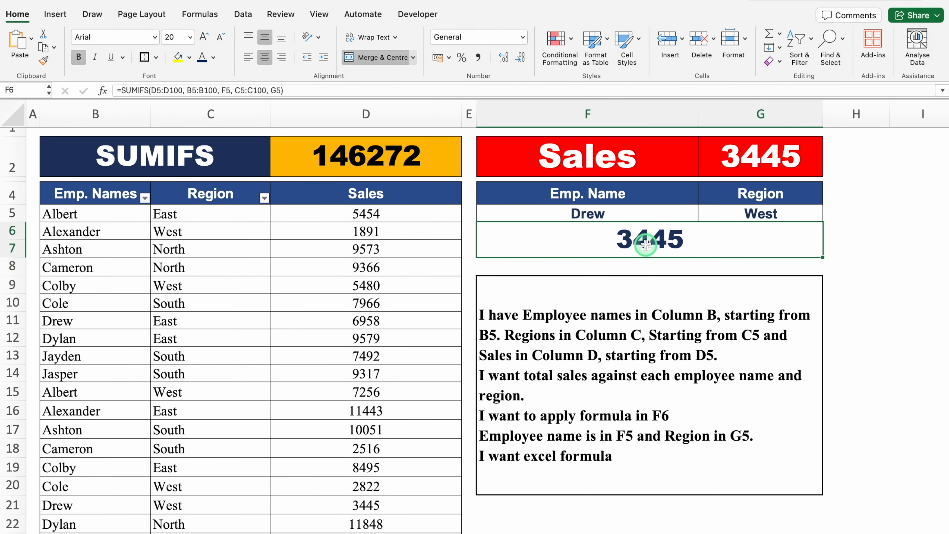
Step: Test the formula by choosing the employee listed in B6 for F5, with region North and finally South in G5
{"action": "left_click", "coordinate": [613, 216]}
{"action": "left_click", "coordinate": [704, 216]}
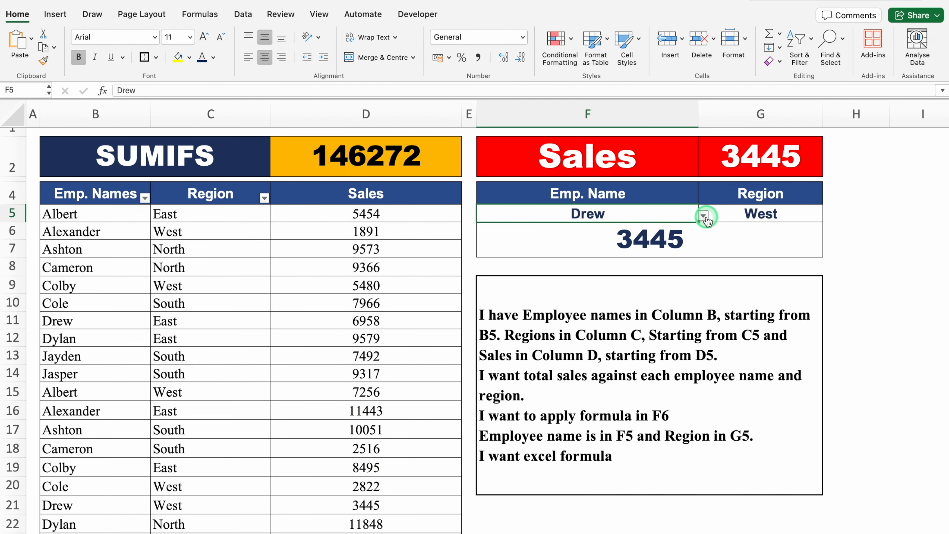
{"action": "left_click", "coordinate": [513, 242]}
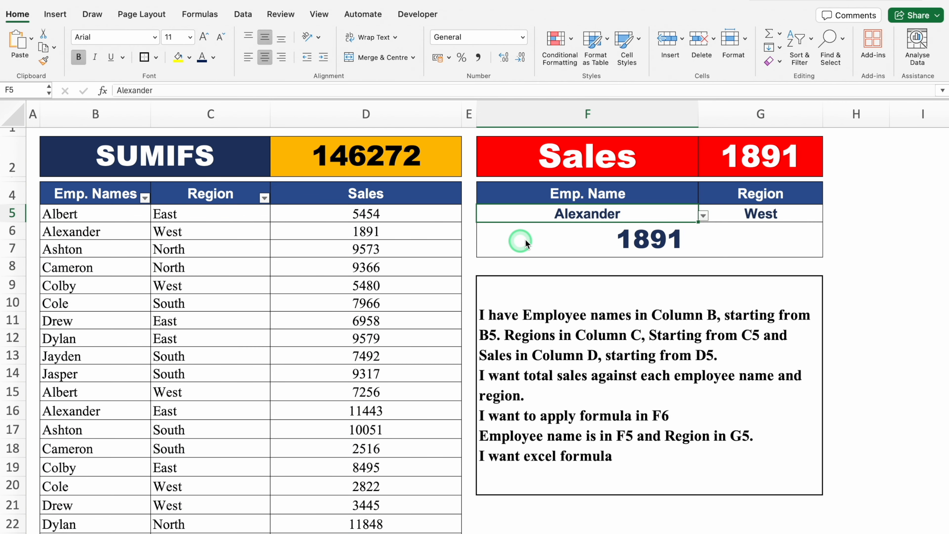
{"action": "left_click", "coordinate": [742, 211]}
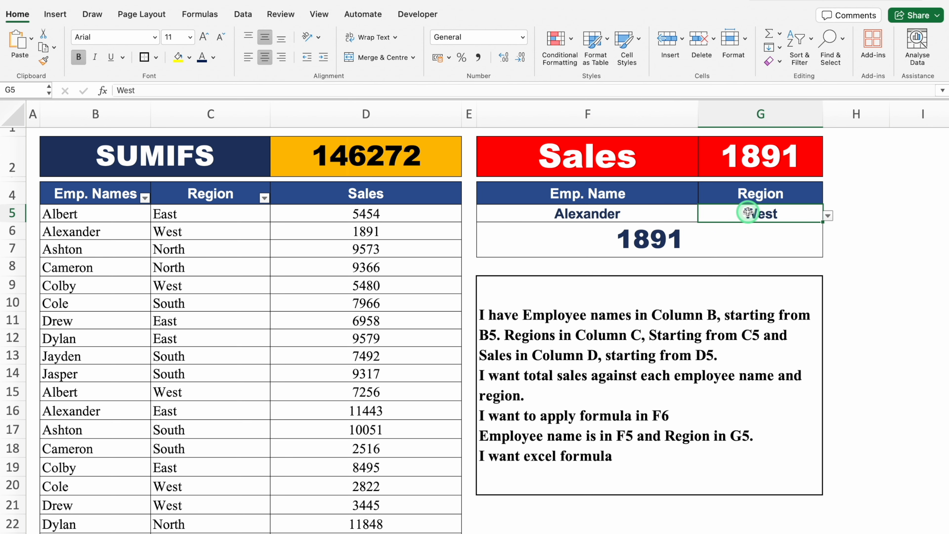
{"action": "left_click", "coordinate": [828, 219]}
{"action": "left_click", "coordinate": [715, 256]}
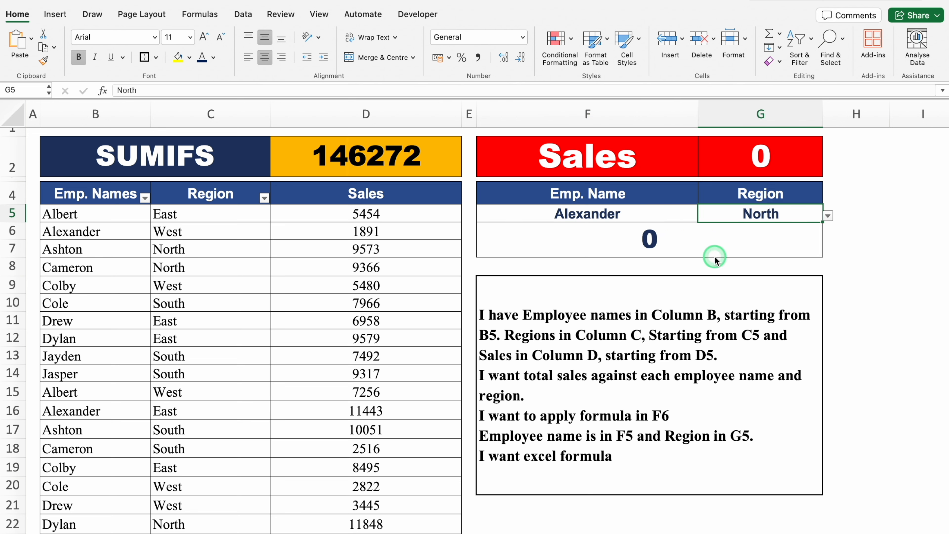
{"action": "left_click", "coordinate": [828, 219]}
{"action": "left_click", "coordinate": [722, 265]}
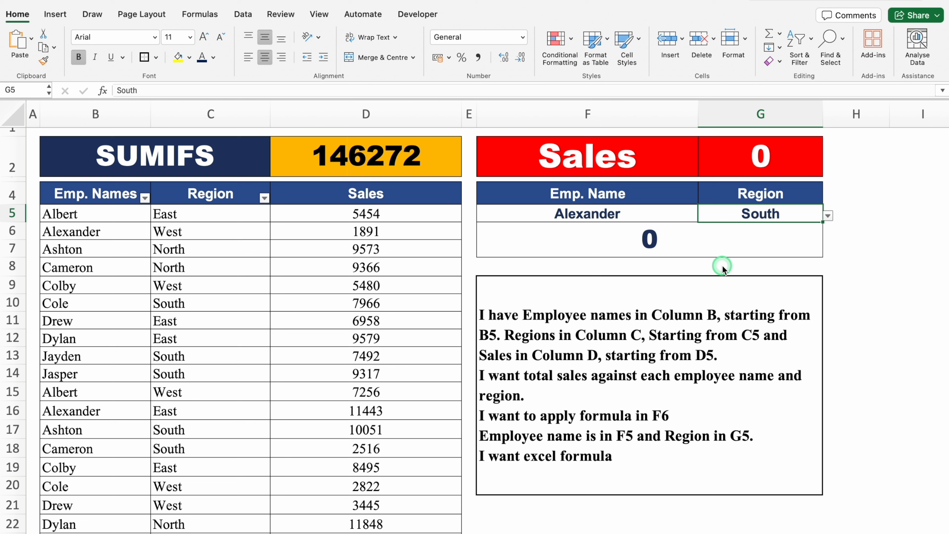
Step: Choose the employee listed in B11 for F5, and finally the employee listed in B8, keeping the South region
{"action": "left_click", "coordinate": [647, 214]}
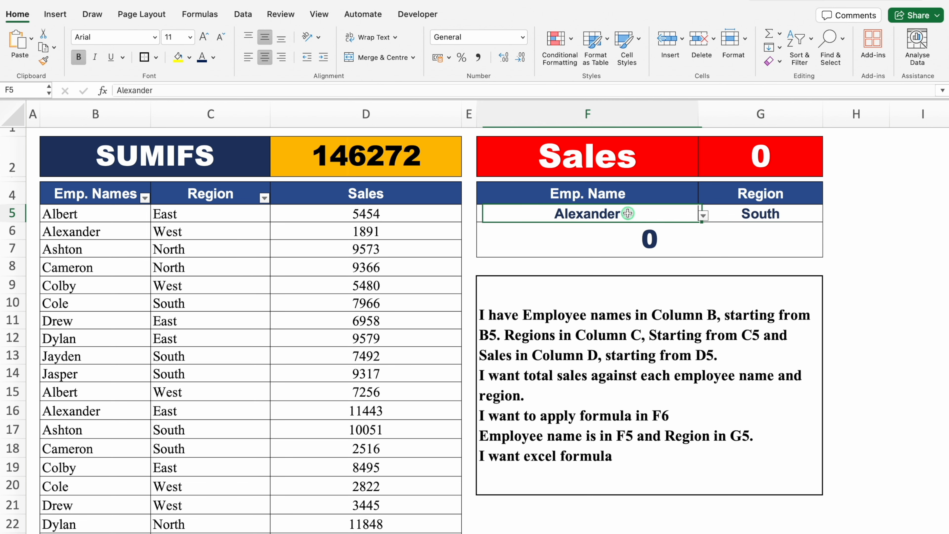
{"action": "left_click", "coordinate": [703, 215]}
{"action": "left_click", "coordinate": [503, 301]}
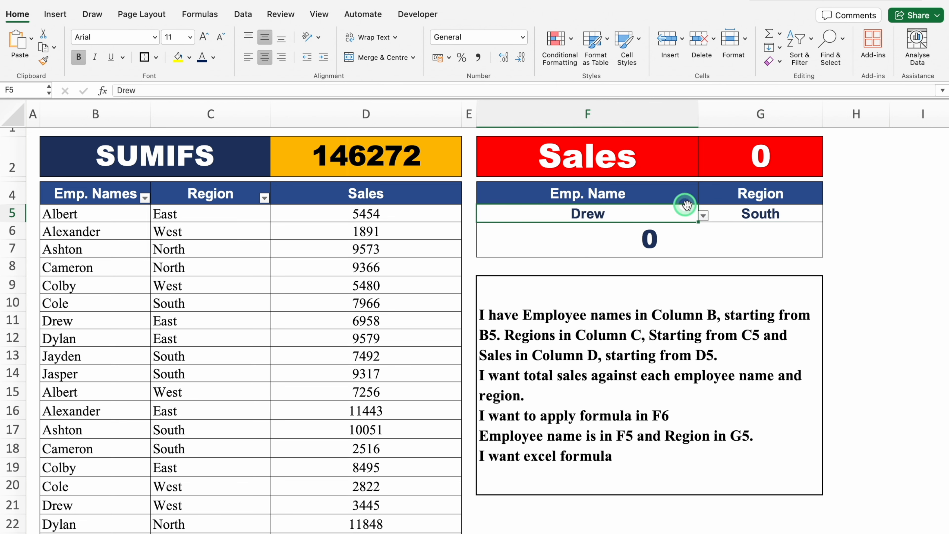
{"action": "left_click", "coordinate": [703, 216]}
{"action": "left_click", "coordinate": [486, 265]}
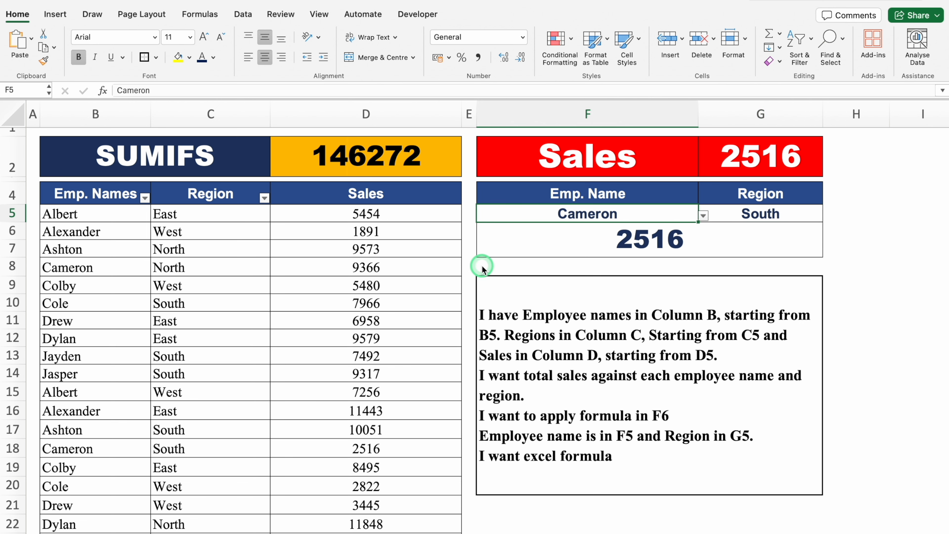
{"action": "left_click", "coordinate": [876, 260]}
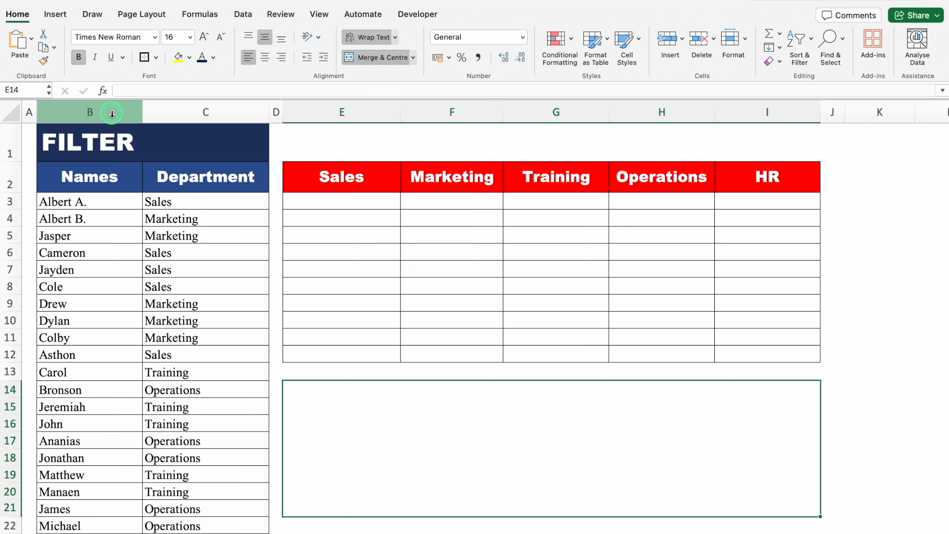
Step: Examine the FILTER sheet's Names and Department columns and the department headings in row 2 from Sales to Operations
{"action": "left_click", "coordinate": [103, 108]}
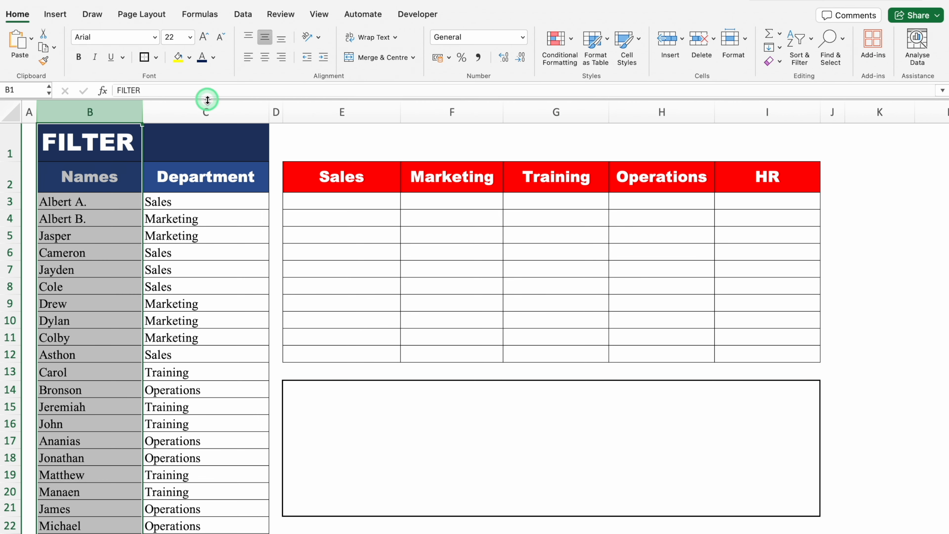
{"action": "left_click", "coordinate": [207, 105]}
{"action": "left_click", "coordinate": [116, 110]}
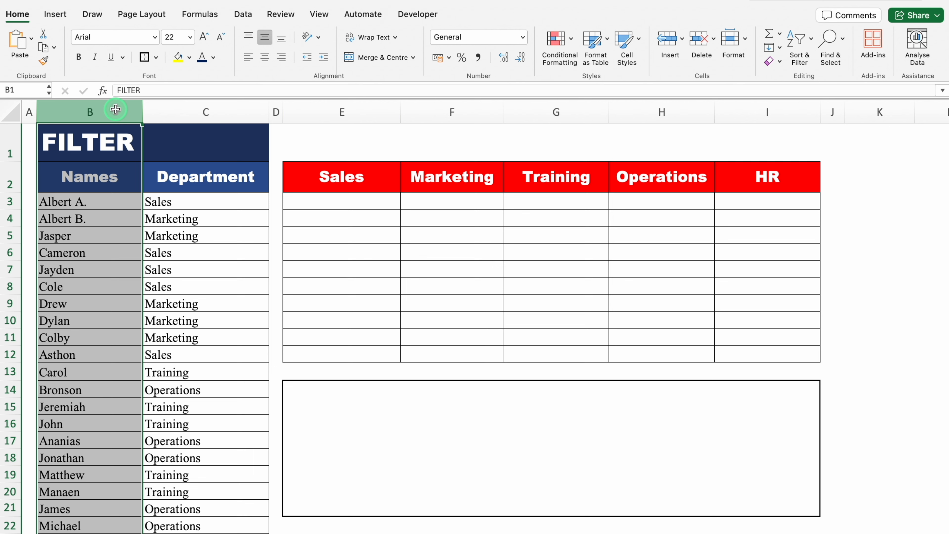
{"action": "left_click", "coordinate": [181, 113]}
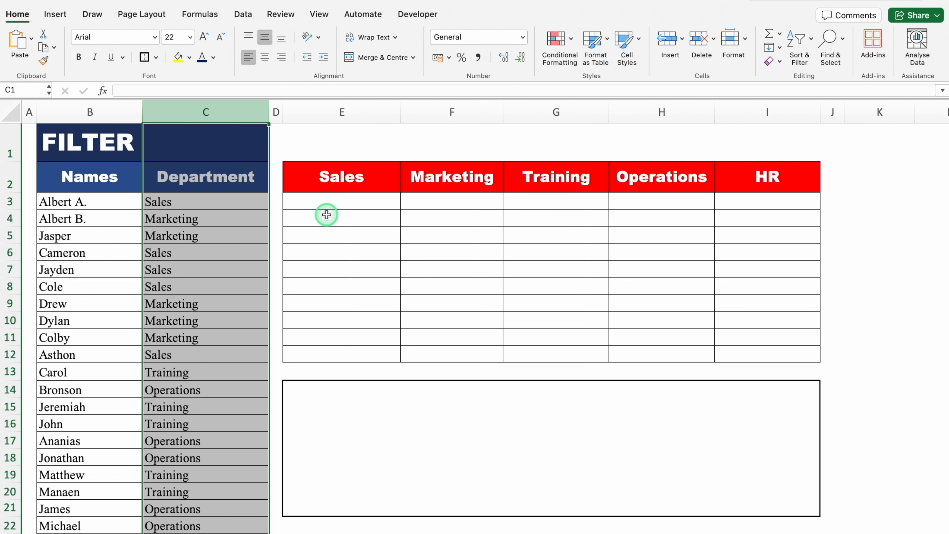
{"action": "left_click", "coordinate": [348, 185]}
{"action": "left_click", "coordinate": [441, 182]}
{"action": "left_click", "coordinate": [556, 185]}
{"action": "left_click", "coordinate": [649, 182]}
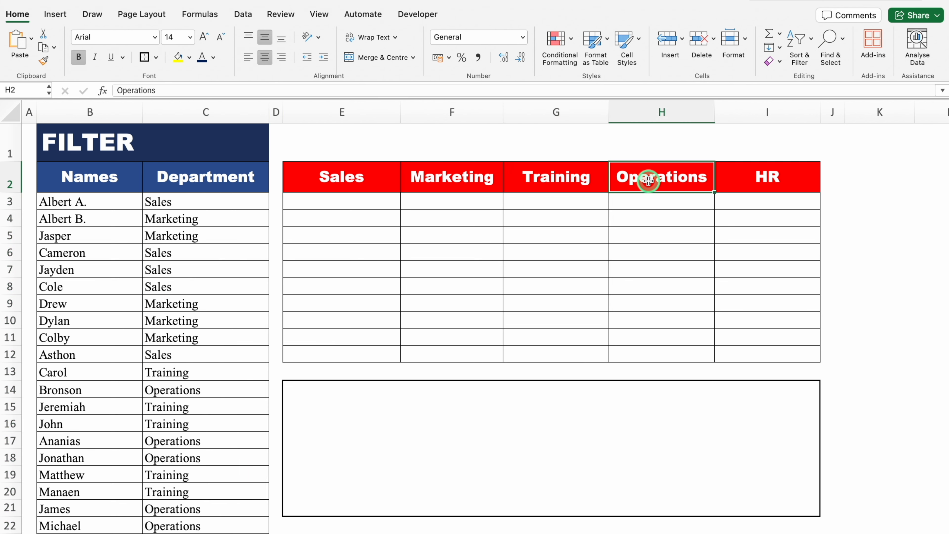
Step: Paste the prompt requesting a formula that lists employee names under the department heads in E2 to I2 into E14
{"action": "left_click", "coordinate": [452, 422]}
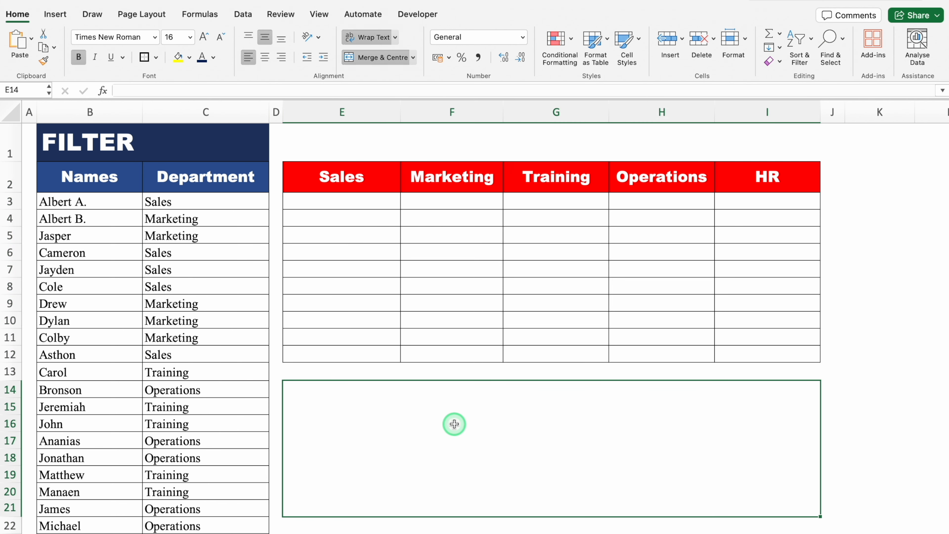
{"action": "key", "text": "super+v"}
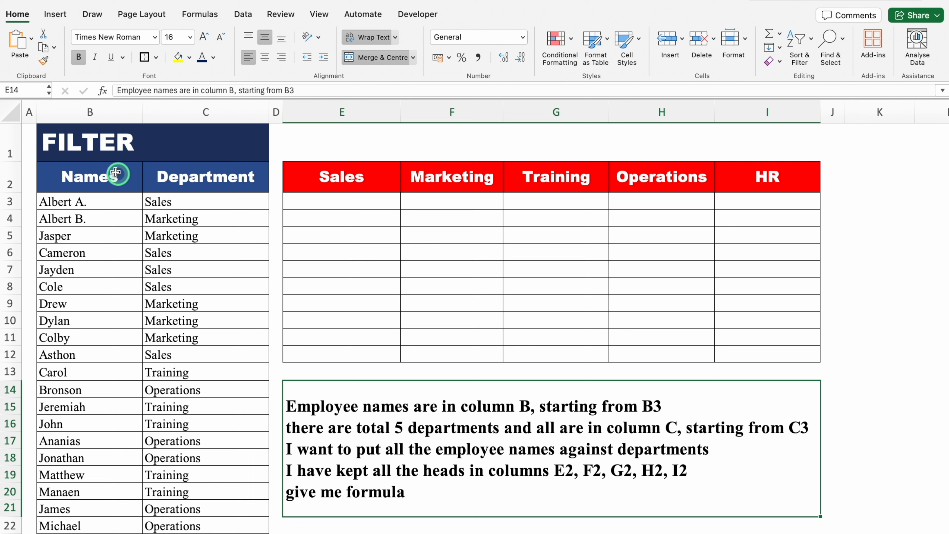
Step: Check the prompt's references against the names starting at B3, departments starting at C3, and headings in E2, F2, G2, H2 and I2
{"action": "left_click", "coordinate": [97, 111]}
{"action": "left_click", "coordinate": [92, 200]}
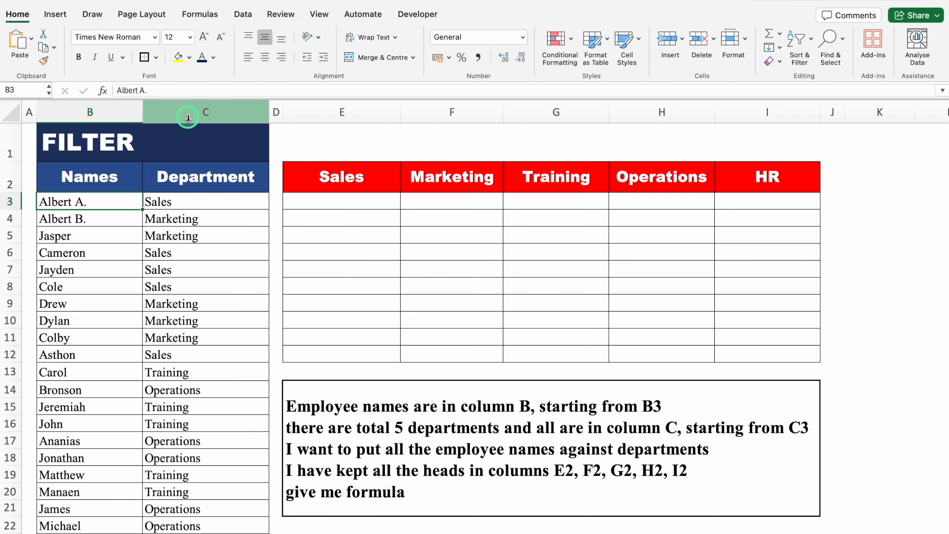
{"action": "left_click", "coordinate": [187, 112]}
{"action": "left_click", "coordinate": [212, 202]}
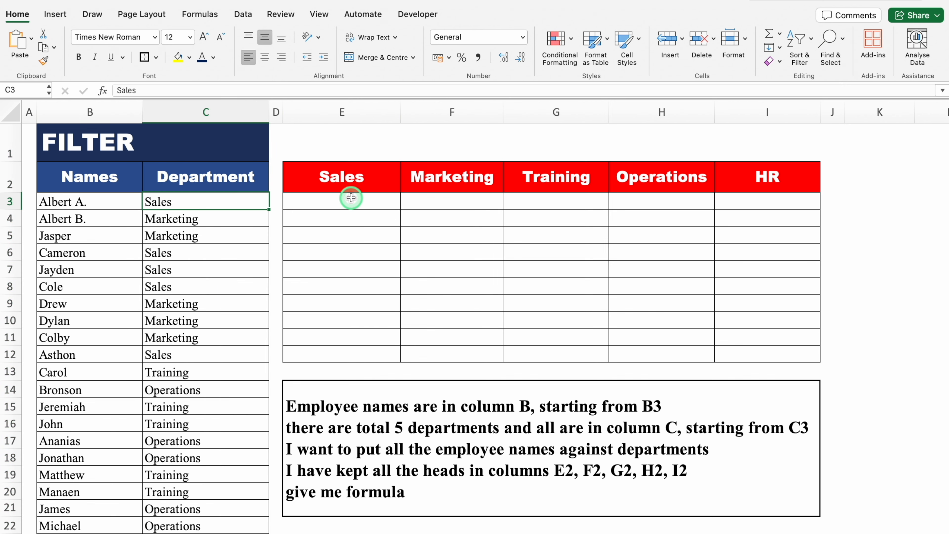
{"action": "left_click", "coordinate": [345, 179]}
{"action": "left_click", "coordinate": [458, 177]}
{"action": "left_click", "coordinate": [569, 179]}
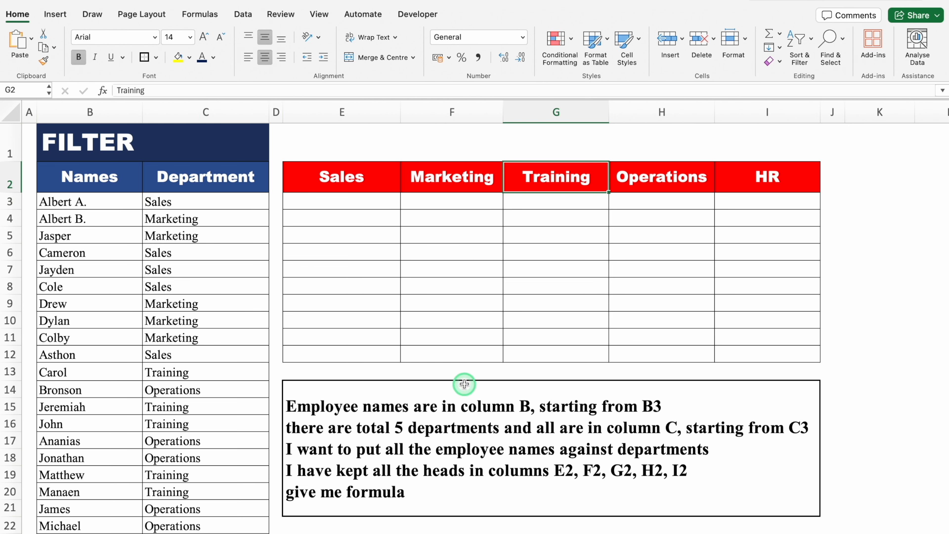
{"action": "left_click", "coordinate": [345, 173]}
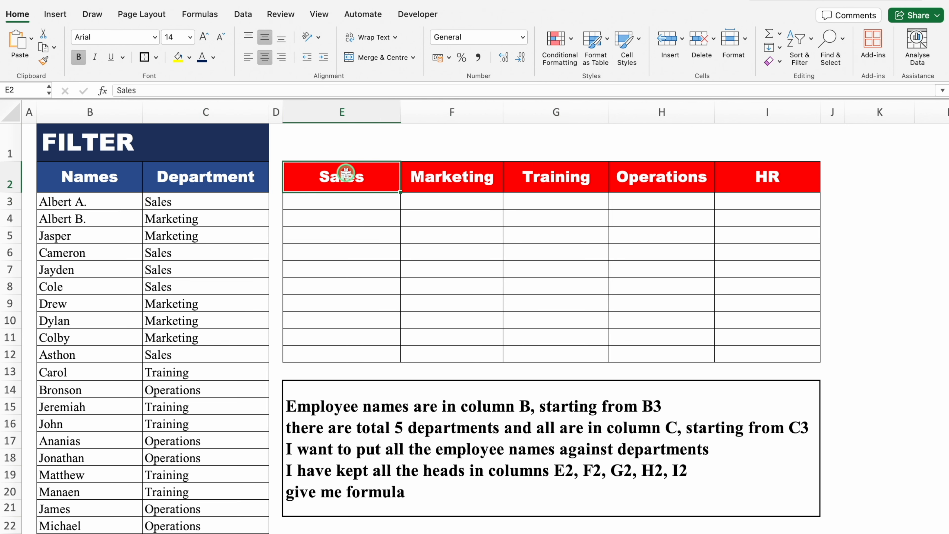
{"action": "left_click", "coordinate": [434, 174]}
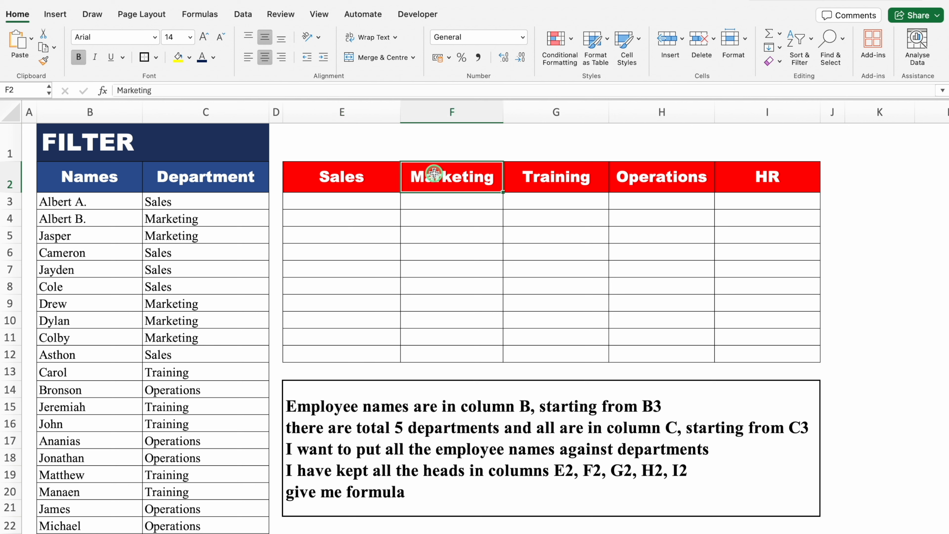
{"action": "left_click", "coordinate": [521, 176]}
{"action": "left_click", "coordinate": [622, 177]}
{"action": "left_click", "coordinate": [770, 181]}
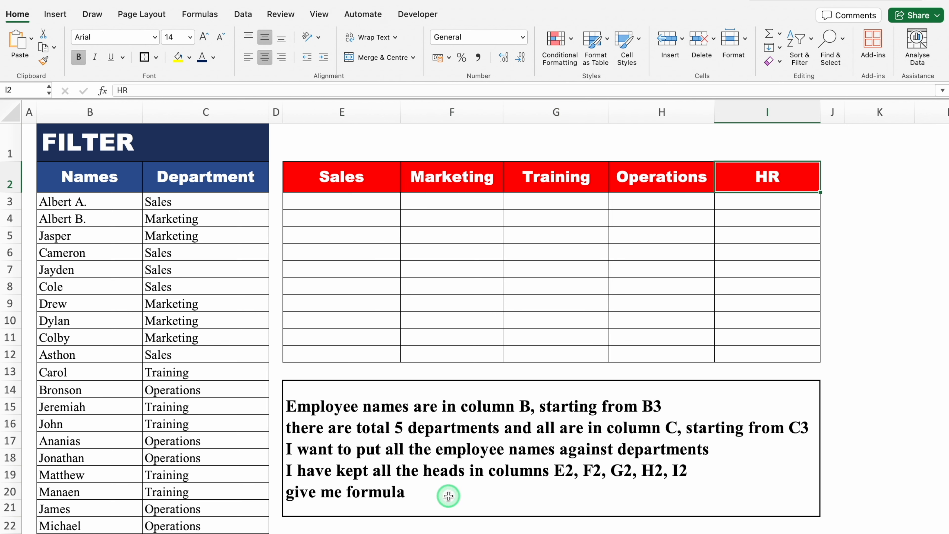
Step: Copy the department listing prompt text from E14 and submit it to ChatGPT
{"action": "double_click", "coordinate": [429, 496]}
{"action": "left_click_drag", "start_coordinate": [430, 495], "coordinate": [286, 397]}
{"action": "key", "text": "ctrl+c"}
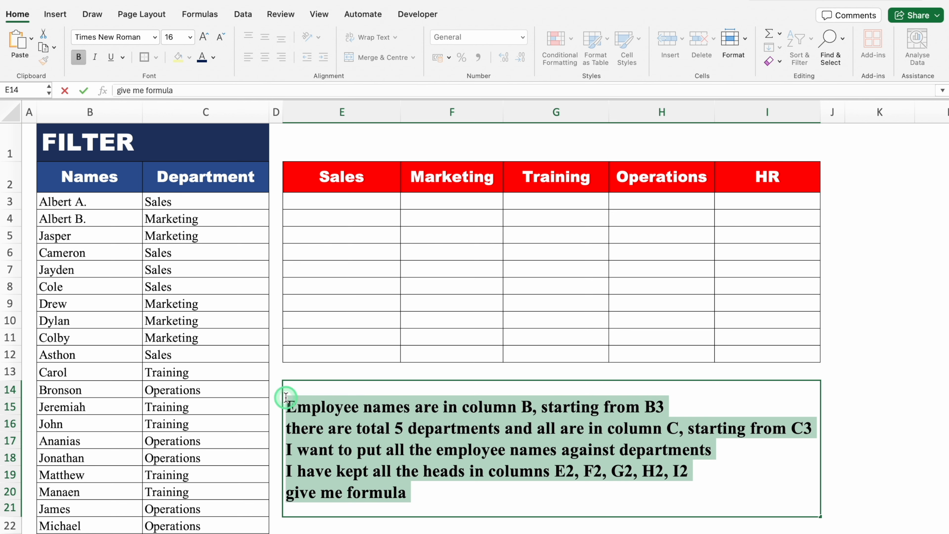
{"action": "left_click", "coordinate": [358, 201]}
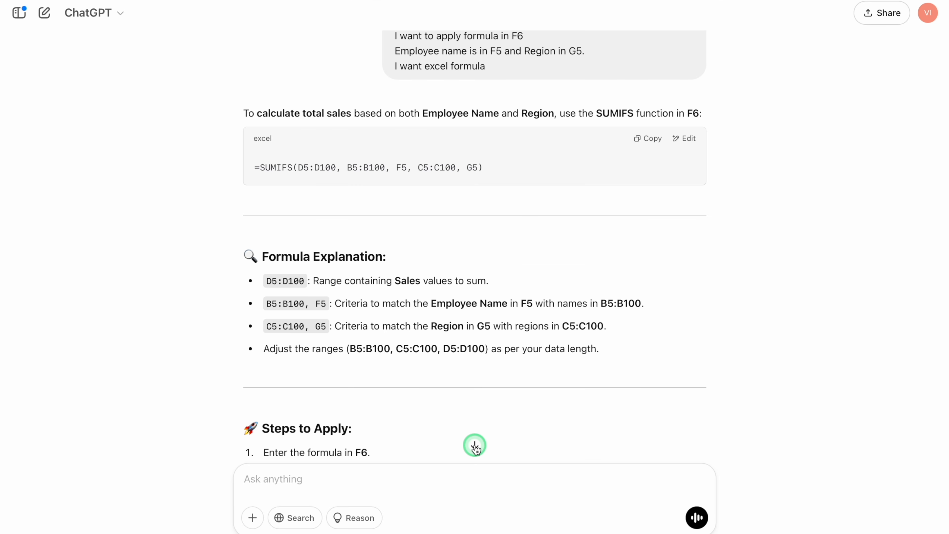
{"action": "scroll", "coordinate": [460, 445], "scroll_direction": "down", "scroll_amount": 10}
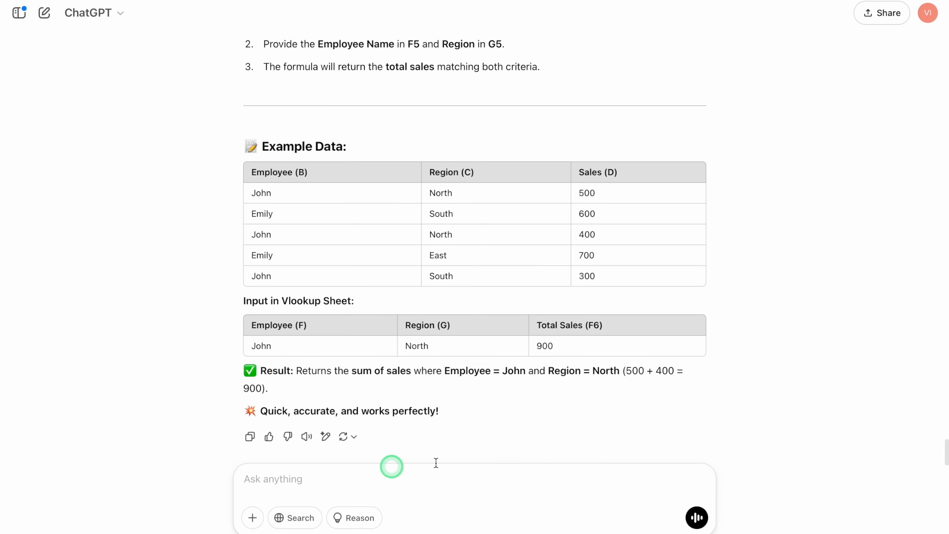
{"action": "key", "text": "ctrl+v"}
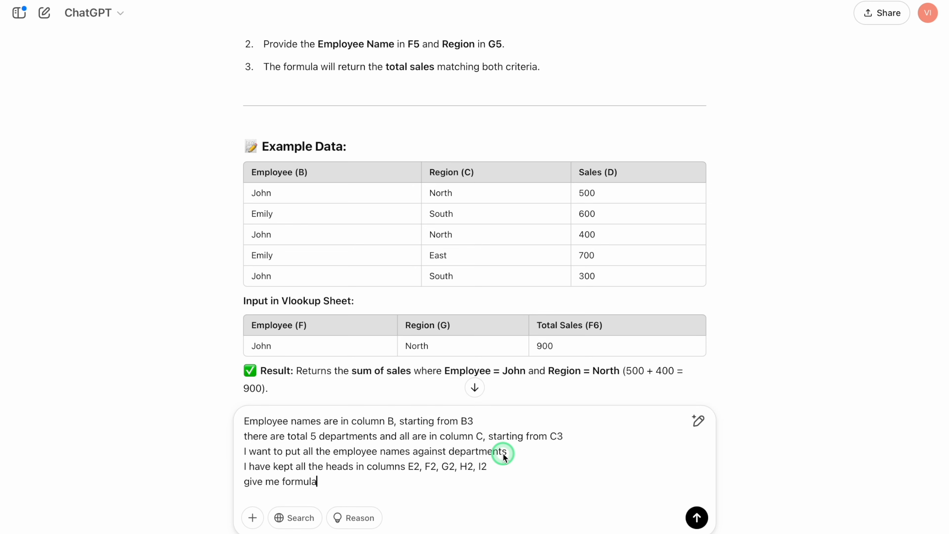
{"action": "key", "text": "Return"}
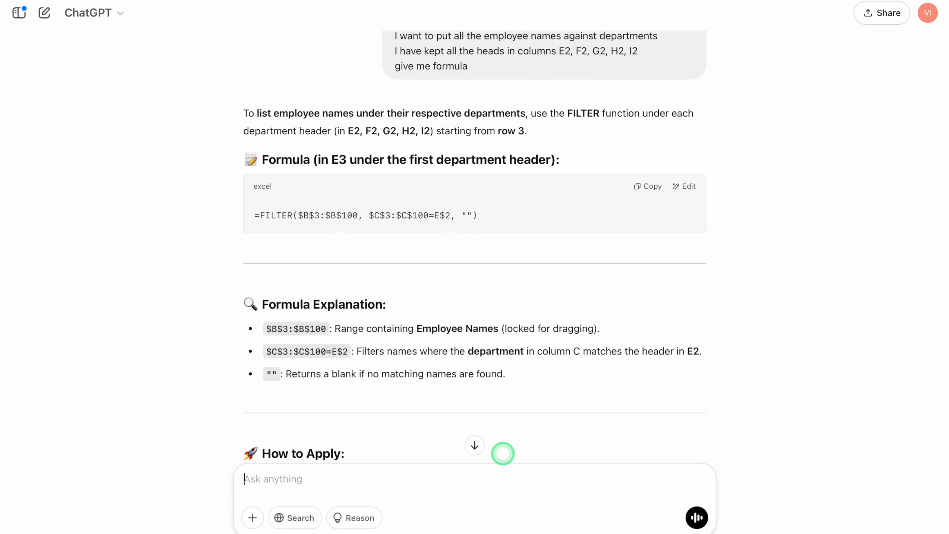
Step: Copy ChatGPT's FILTER formula and enter it in Excel cell E3 as =FILTER($B$3:$B$100, $C$3:$C$100=E$2, "")
{"action": "left_click", "coordinate": [649, 186]}
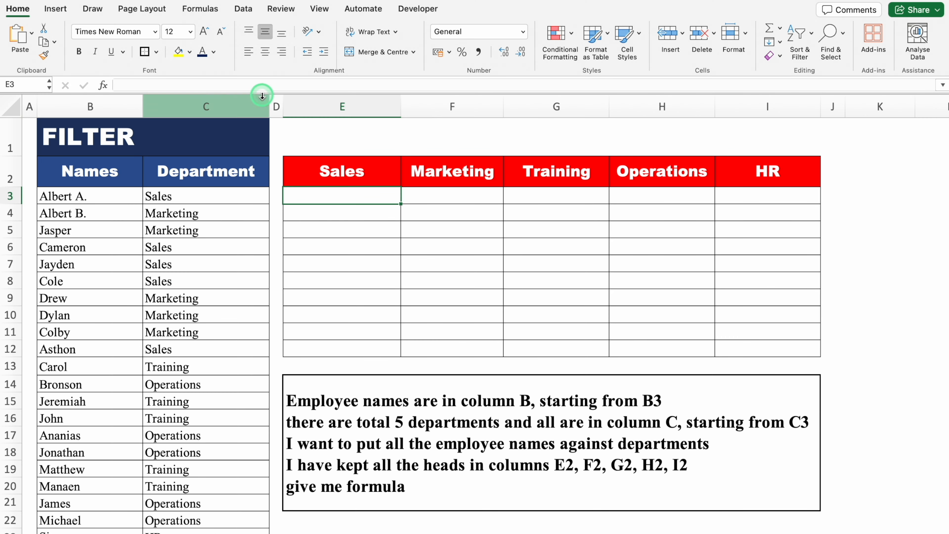
{"action": "left_click", "coordinate": [256, 85]}
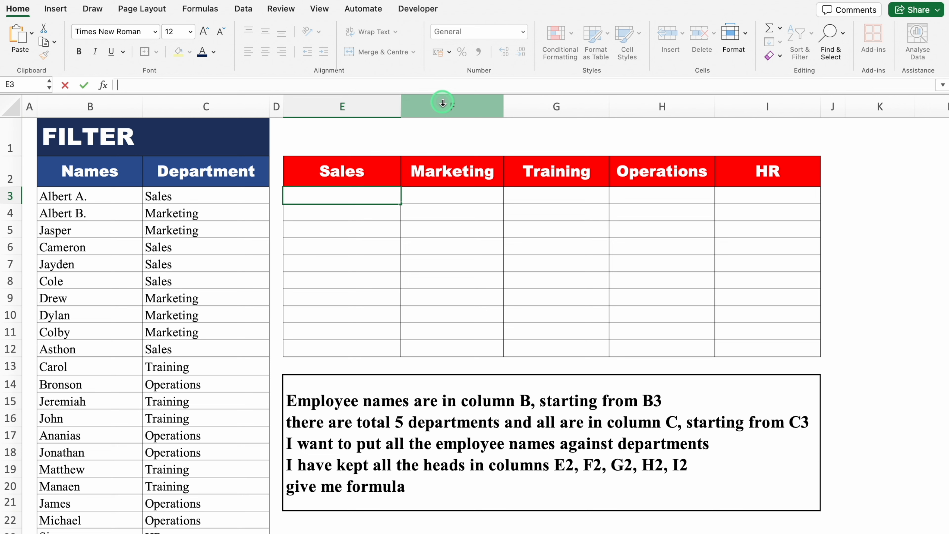
{"action": "key", "text": "super+v"}
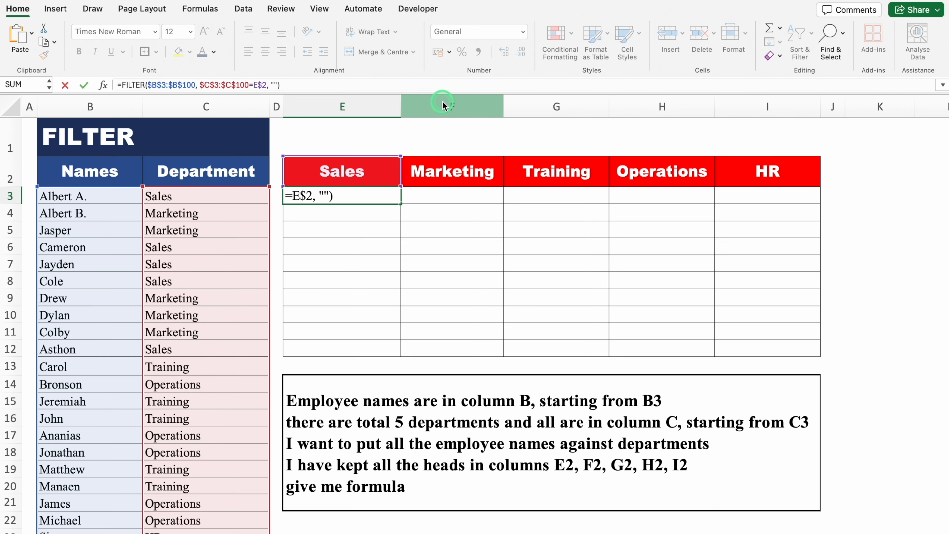
{"action": "key", "text": "Return"}
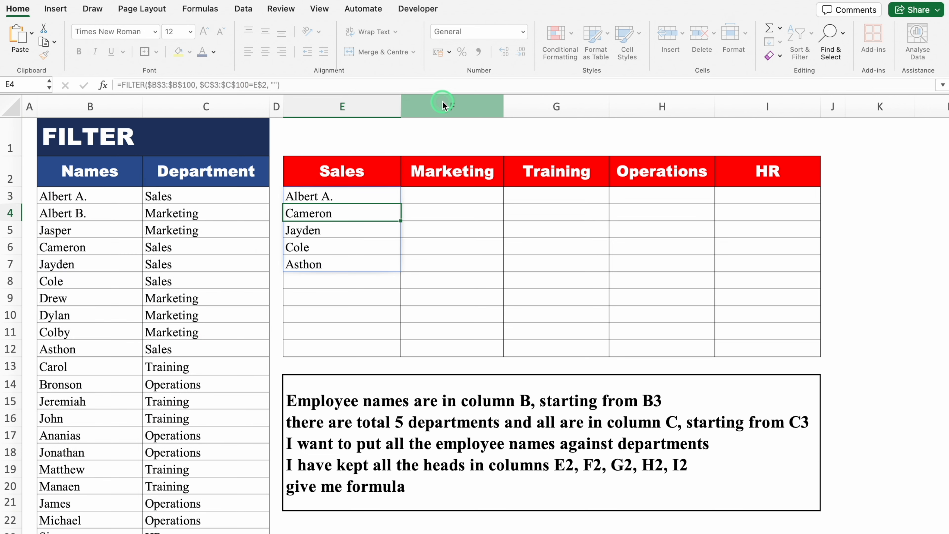
Step: Fill the FILTER formula from E3 across to I3 for the remaining department headings
{"action": "left_click", "coordinate": [376, 195]}
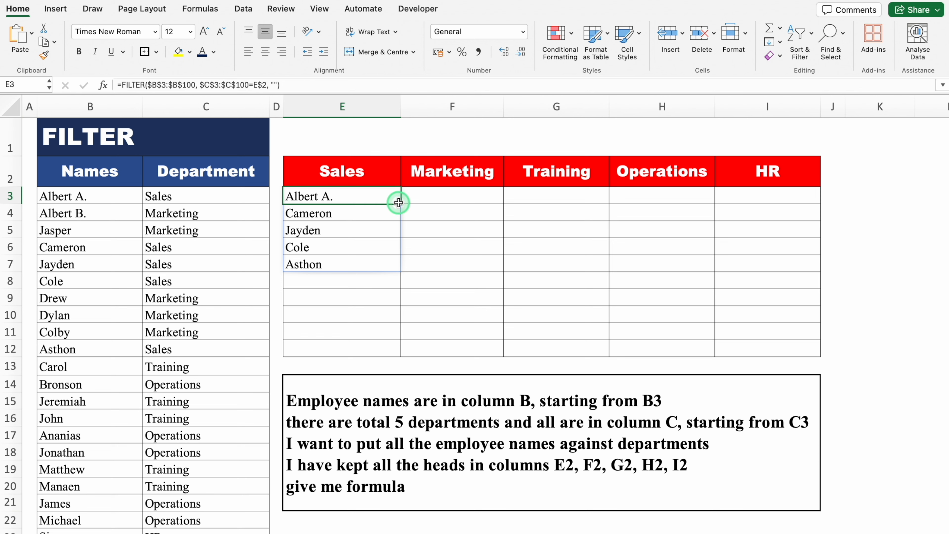
{"action": "left_click_drag", "start_coordinate": [400, 204], "coordinate": [809, 206]}
{"action": "left_click", "coordinate": [866, 263]}
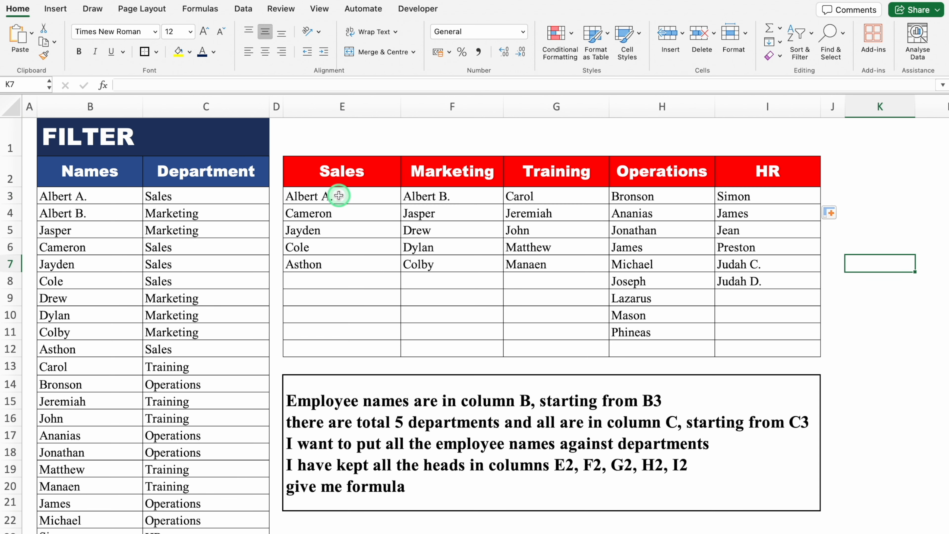
Step: Change the heading in E2 to Marketing to test the filtered list beneath it
{"action": "left_click", "coordinate": [342, 174]}
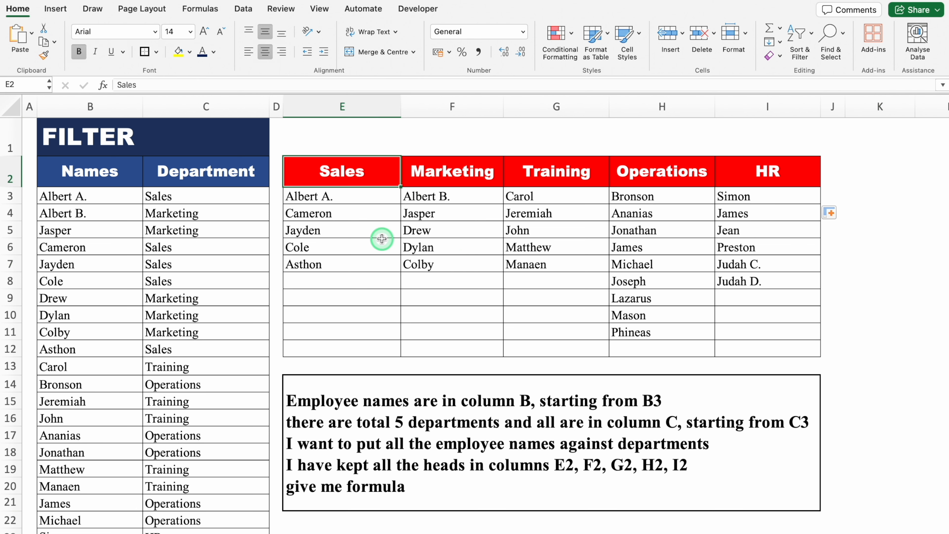
{"action": "type", "text": "Marketing"}
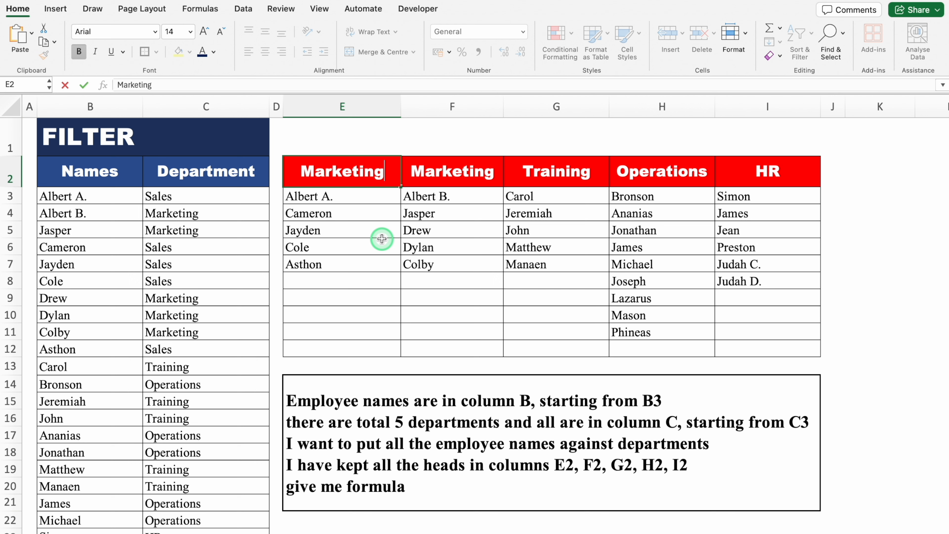
{"action": "key", "text": "Return"}
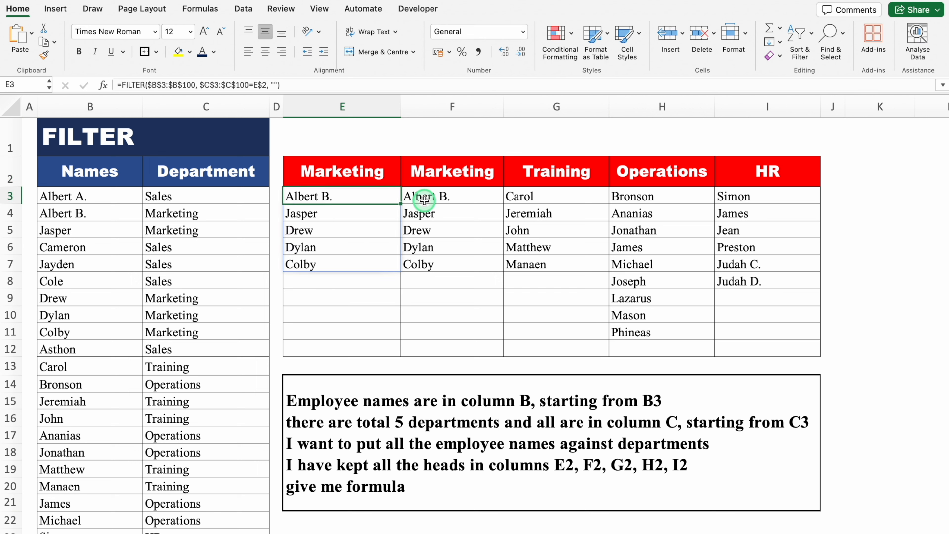
Step: Replace the department heading in E2 with HR
{"action": "left_click", "coordinate": [358, 179]}
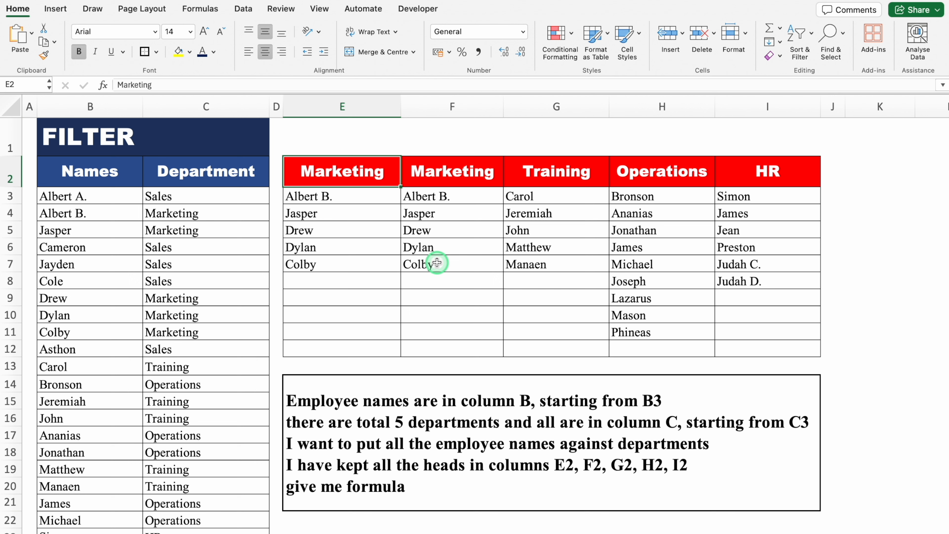
{"action": "type", "text": "HR"}
{"action": "key", "text": "Return"}
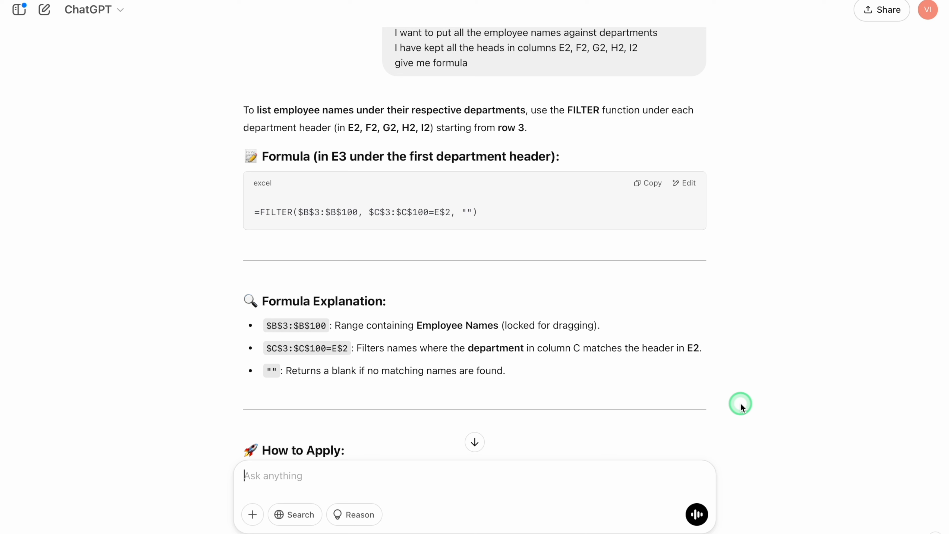
Step: Submit "I am using older version of excel. provide new formula" to ChatGPT and review the reply's explanation, application steps and example data
{"action": "type", "text": "I am using older vers"}
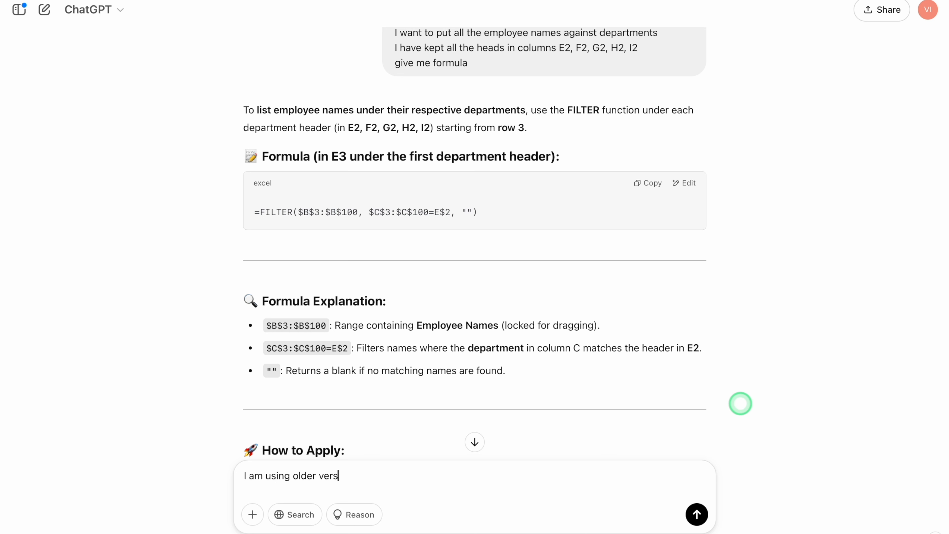
{"action": "type", "text": "ion of excel. provide new formula"}
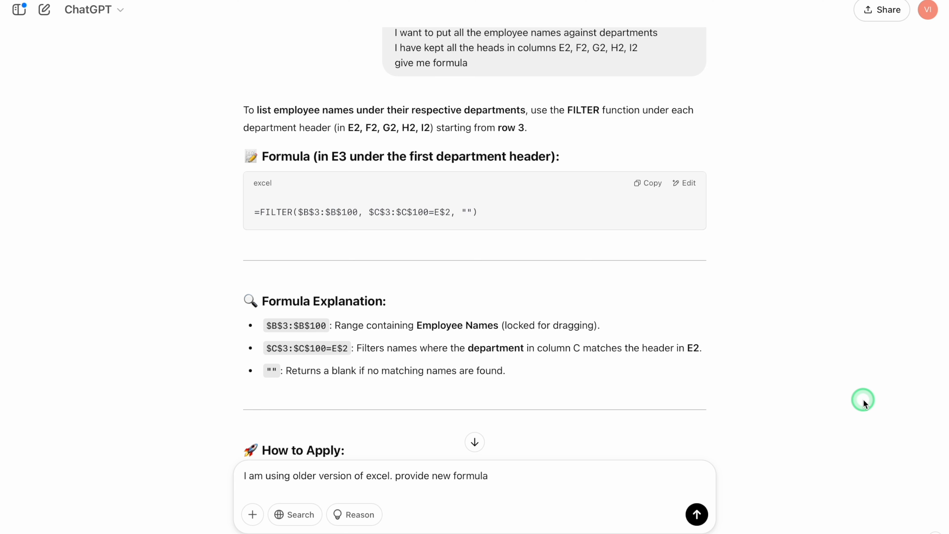
{"action": "key", "text": "Return"}
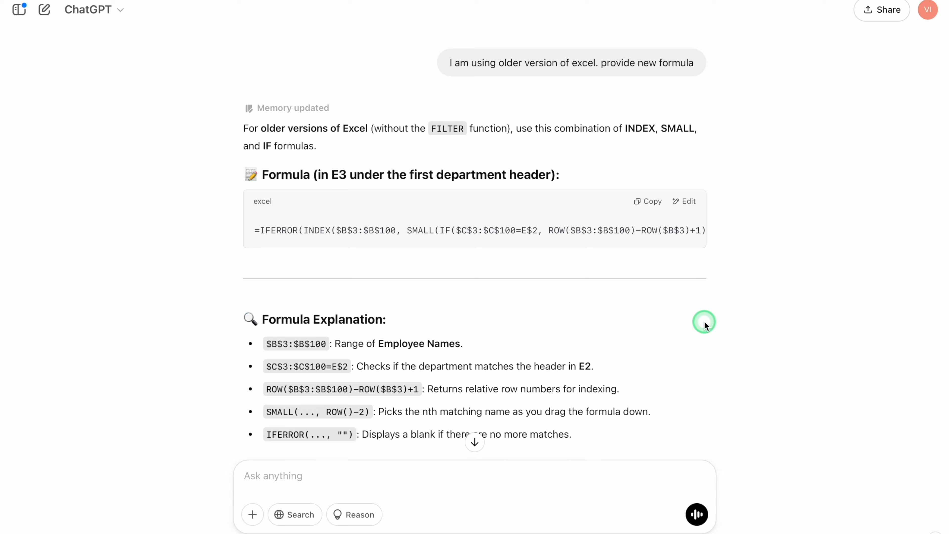
{"action": "scroll", "coordinate": [705, 321], "scroll_direction": "down", "scroll_amount": 5}
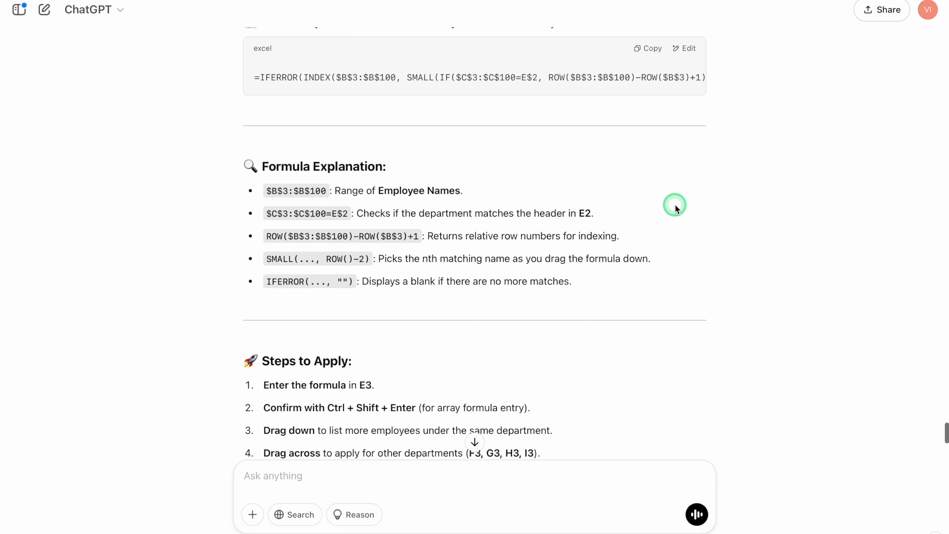
{"action": "scroll", "coordinate": [674, 204], "scroll_direction": "down", "scroll_amount": 5}
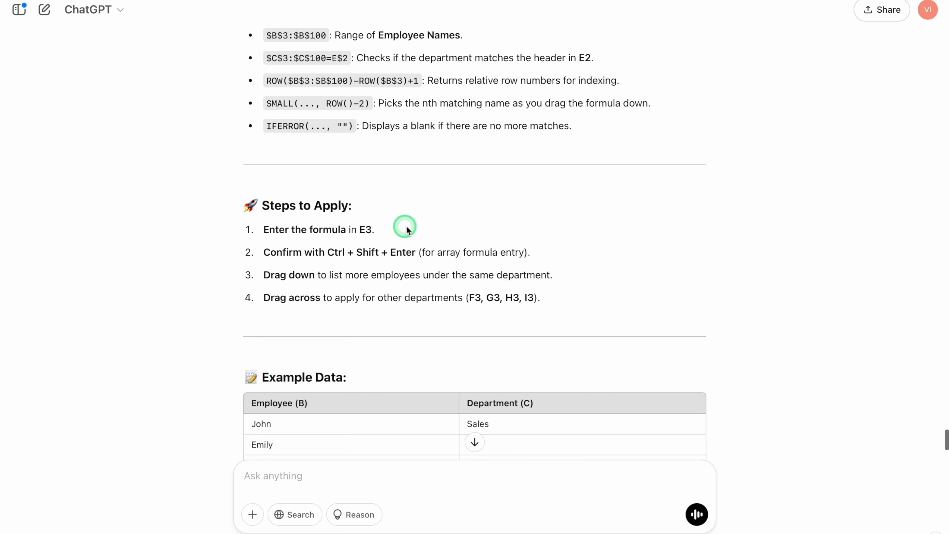
{"action": "scroll", "coordinate": [585, 261], "scroll_direction": "down", "scroll_amount": 9}
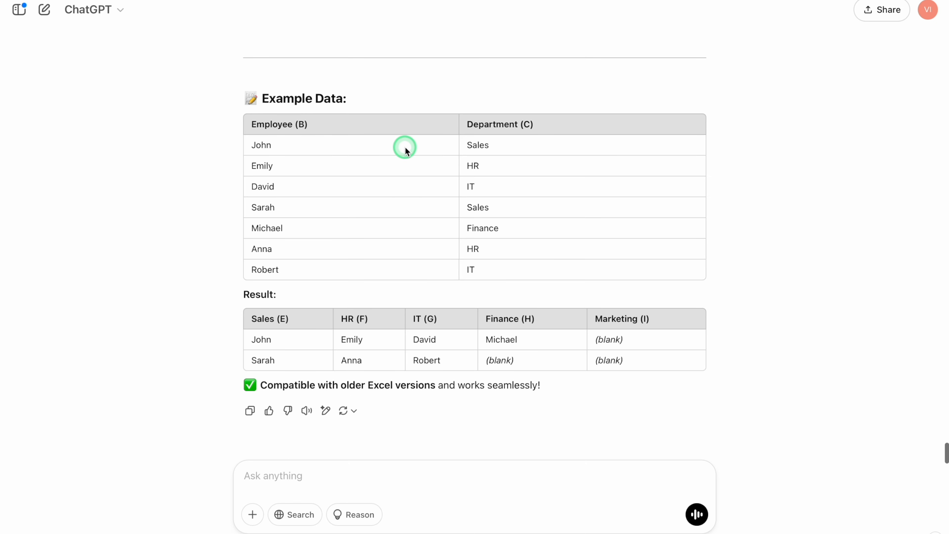